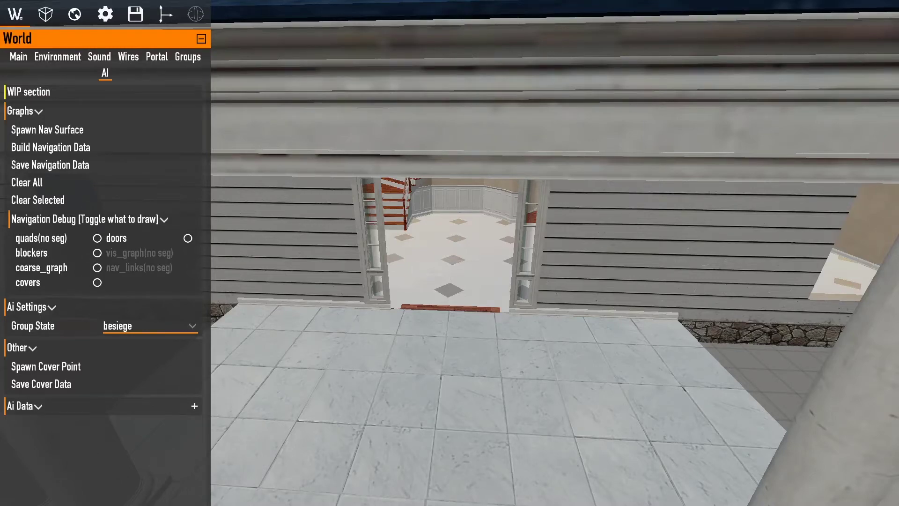
Step: Spawn a nav surface on the tiled front porch floor, in front of the entrance door
right_drag(335, 145, 360, 193)
key(a)
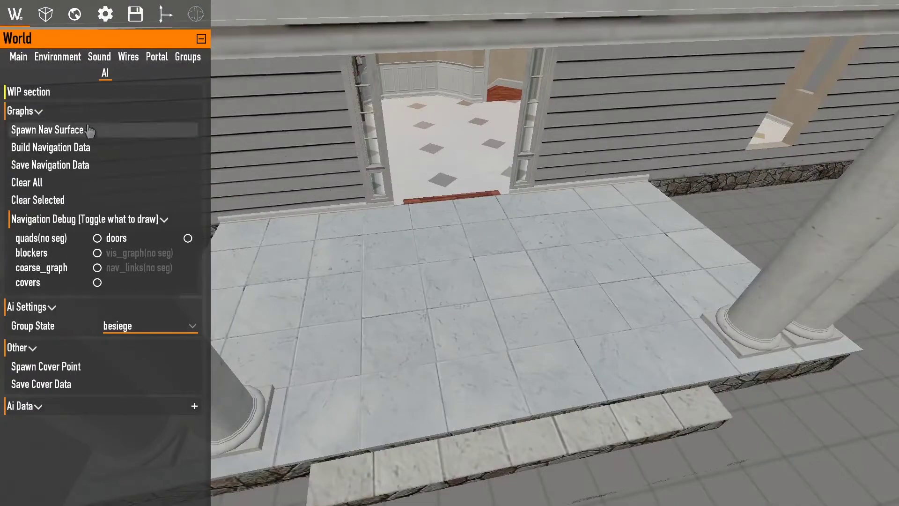
key(s)
right_drag(604, 151, 597, 129)
key(d)
key(a)
key(d)
key(w)
key(w)
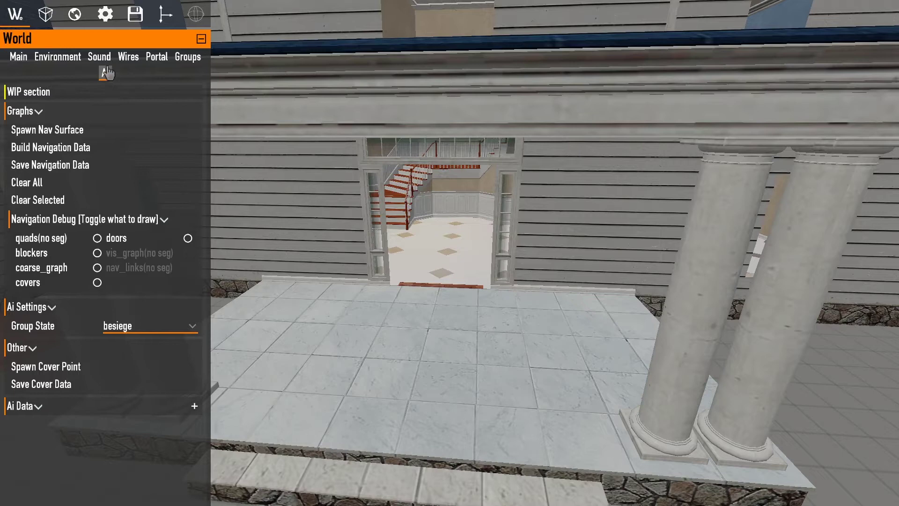
click(70, 131)
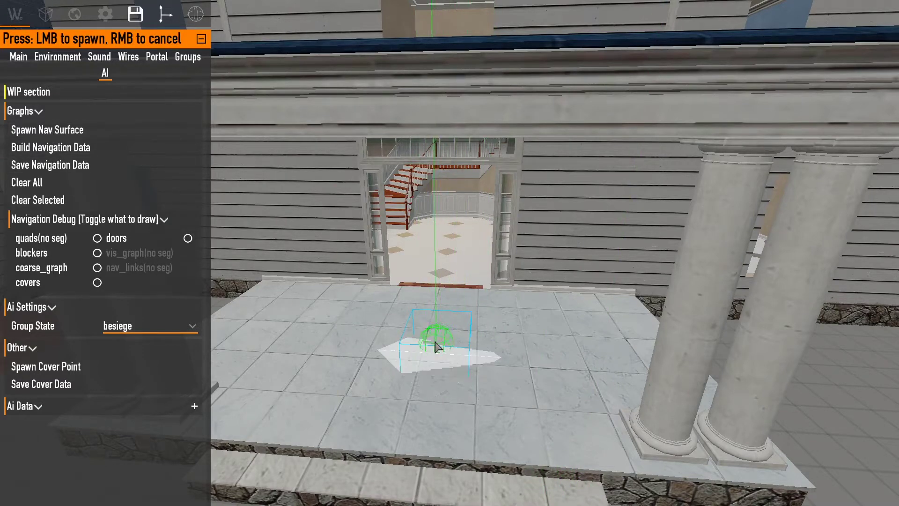
key(shift+w)
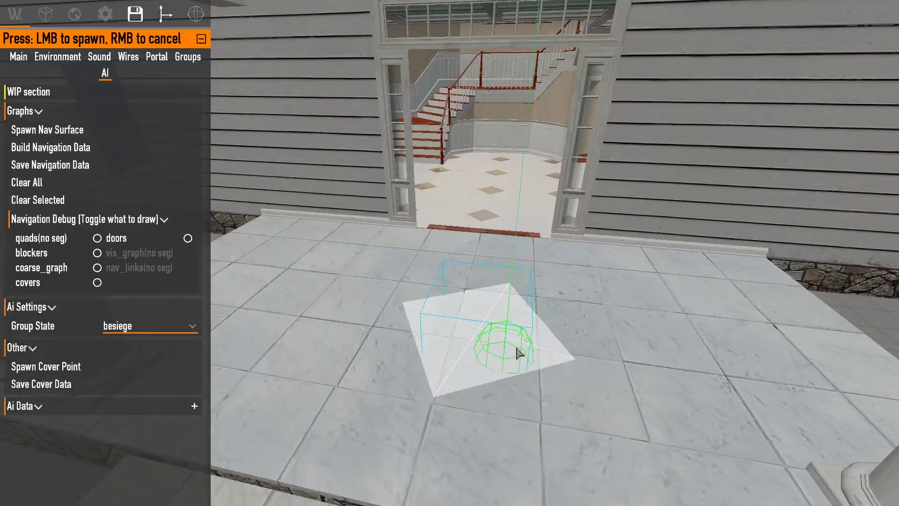
key(shift+s)
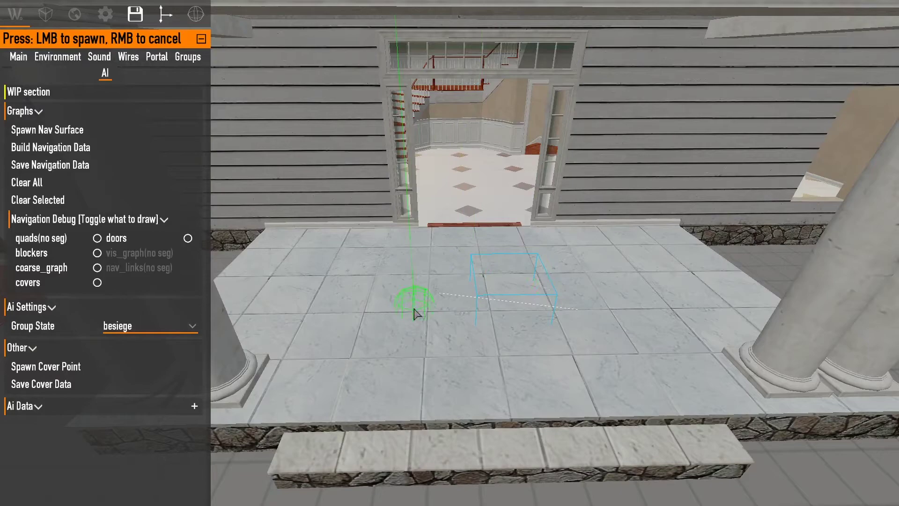
key(shift+s)
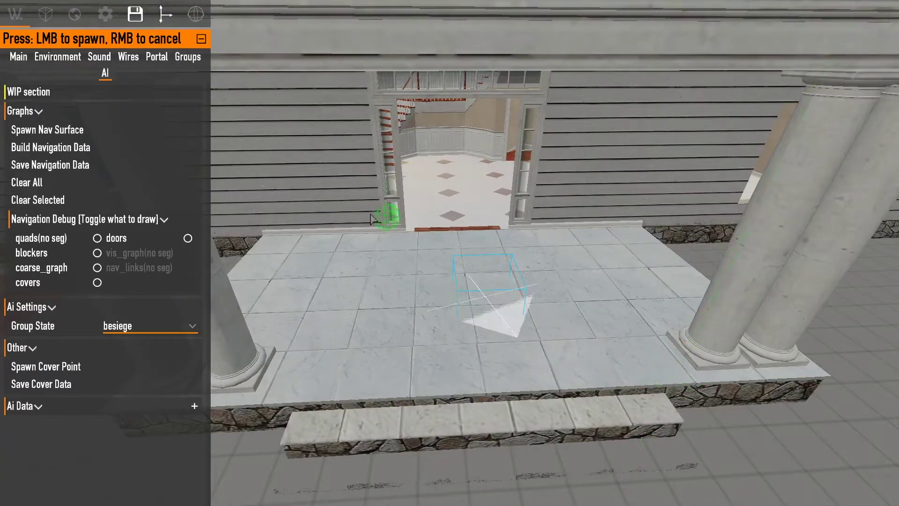
Step: Place another nav surface on the tiled floor of the entrance hall, just inside the front door
key(shift+s)
key(shift+w)
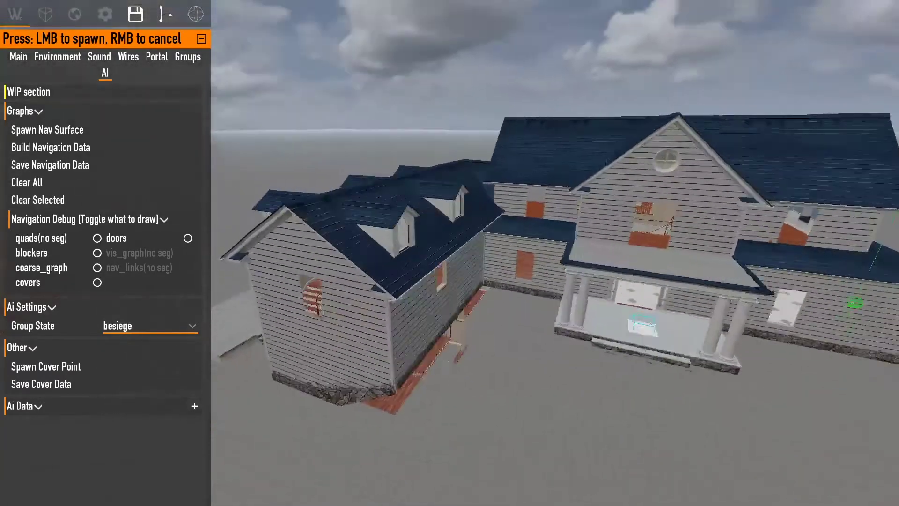
key(shift+d)
key(shift+w)
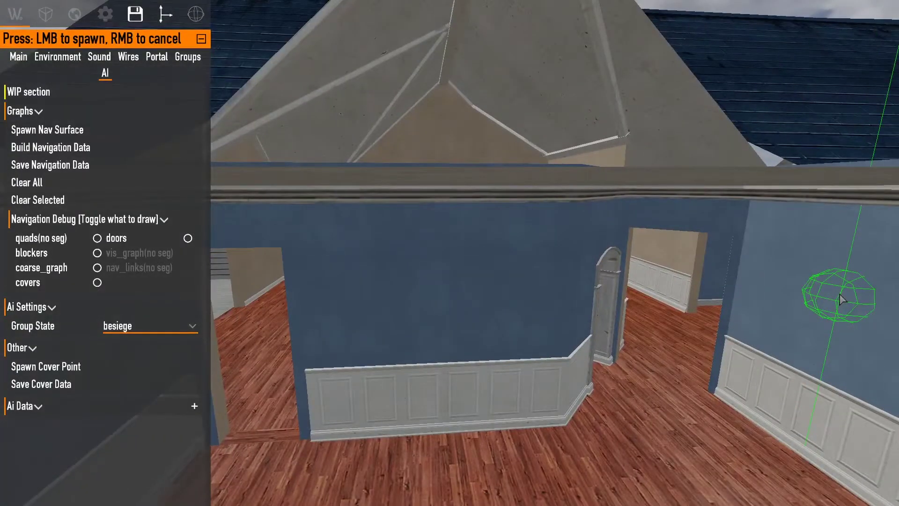
key(shift+w)
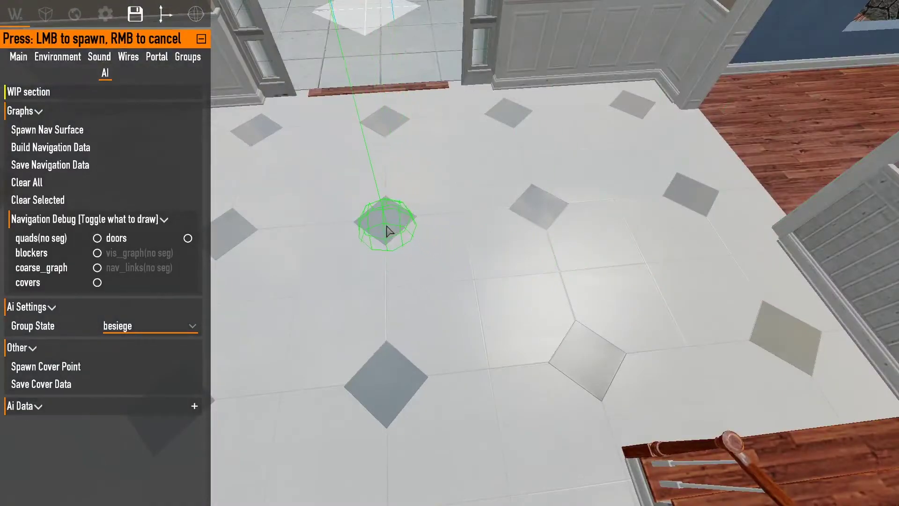
key(shift+s)
key(shift+w)
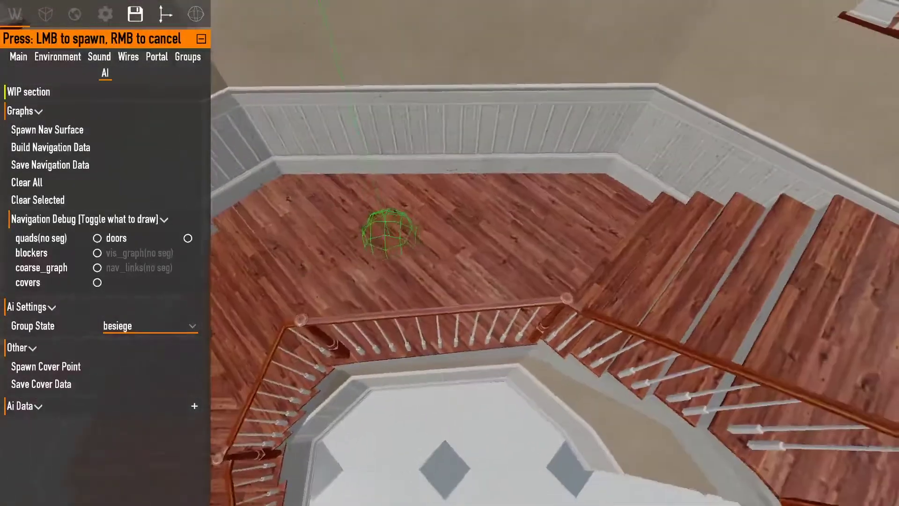
key(shift+s)
key(shift+s)
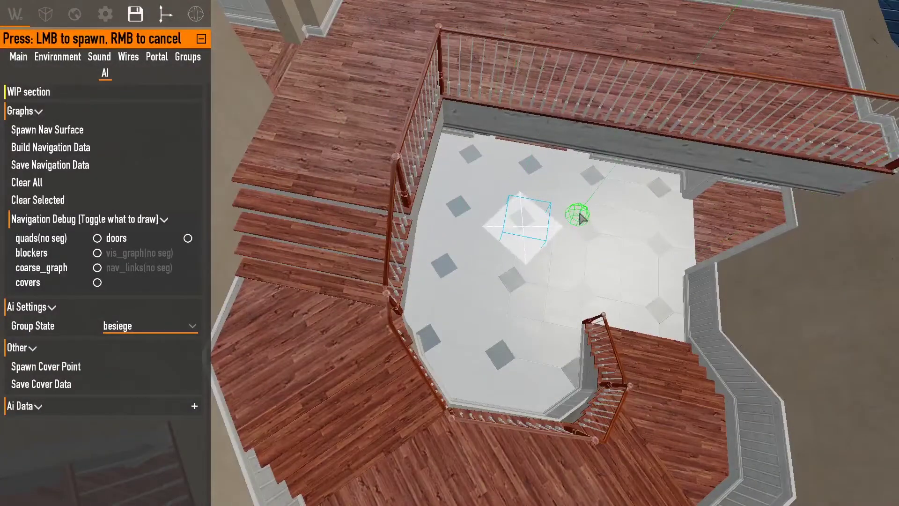
Step: Place nav surfaces on the upstairs hallway floor and on the balcony above the front porch
key(shift)
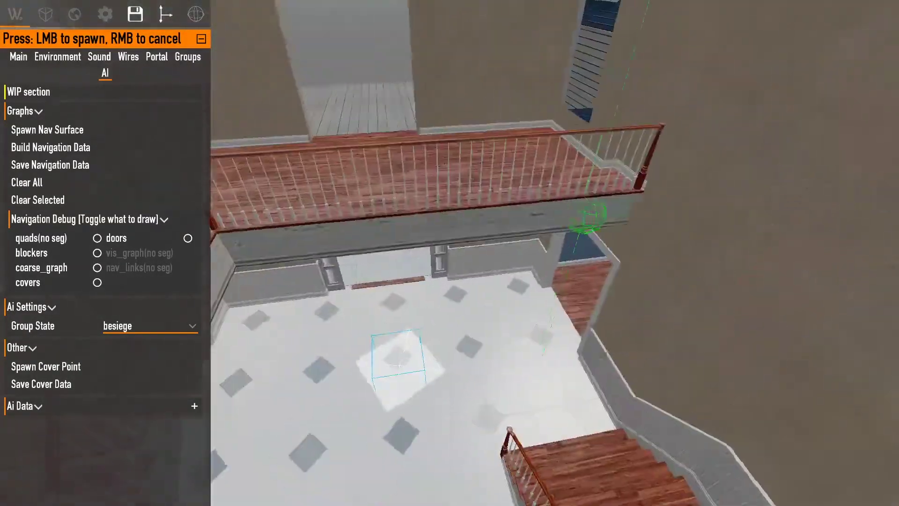
key(shift+s)
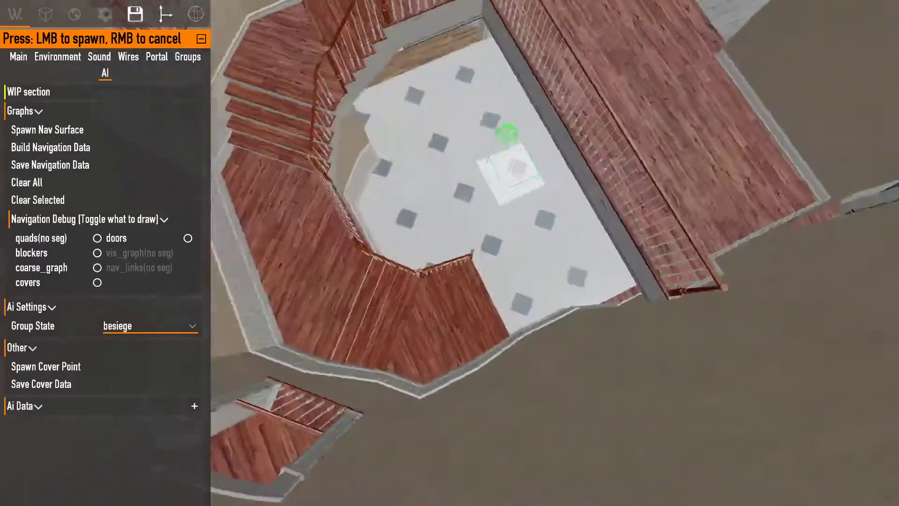
key(shift+w)
middle_drag(408, 271, 407, 265)
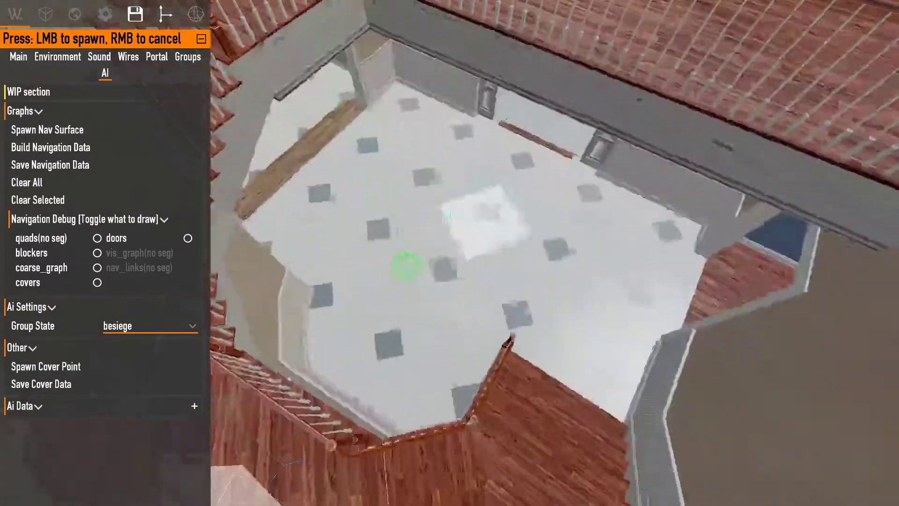
scroll(477, 265, up, 3)
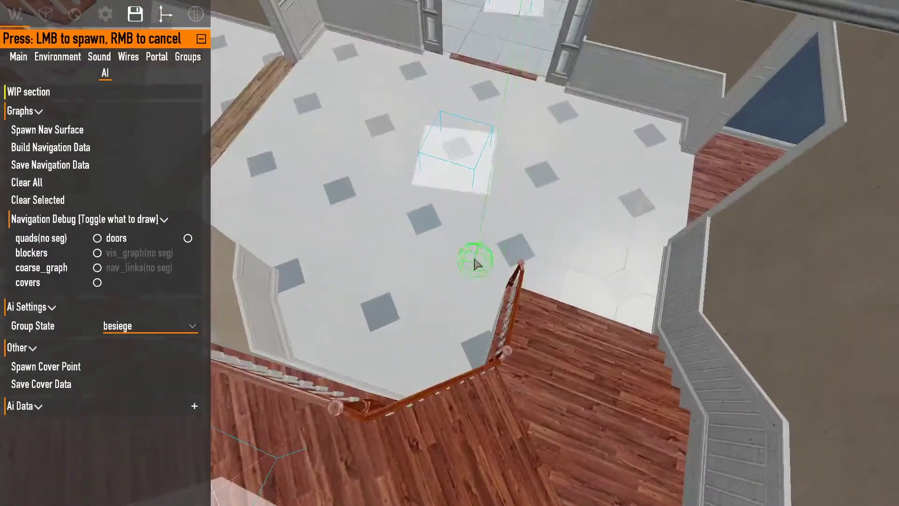
scroll(515, 162, down, 3)
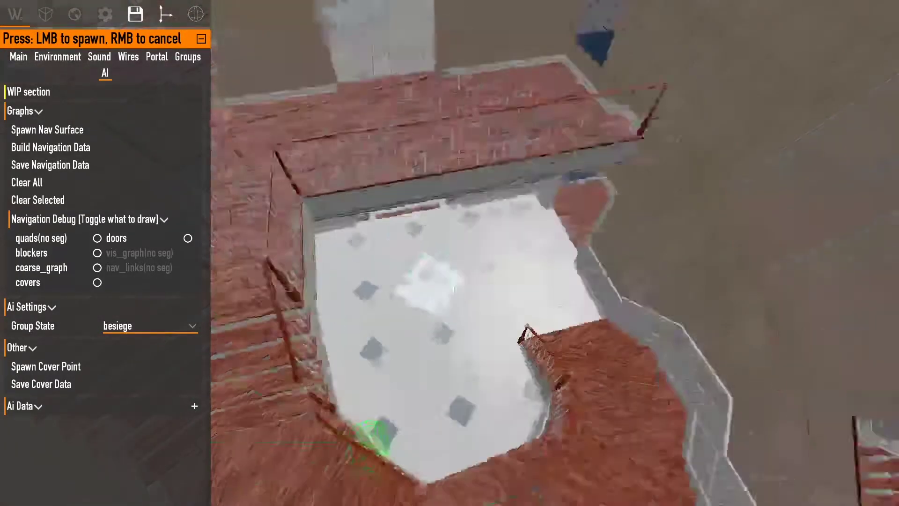
middle_drag(374, 430, 547, 178)
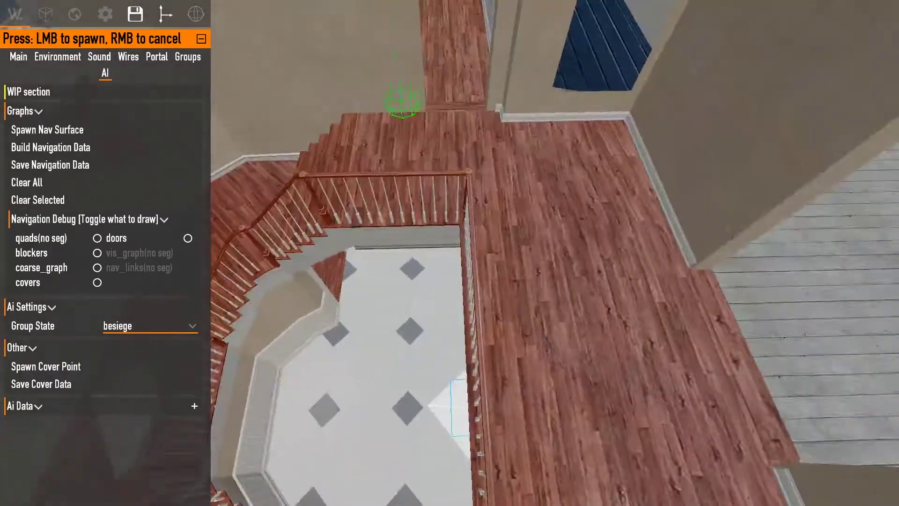
middle_drag(402, 100, 402, 100)
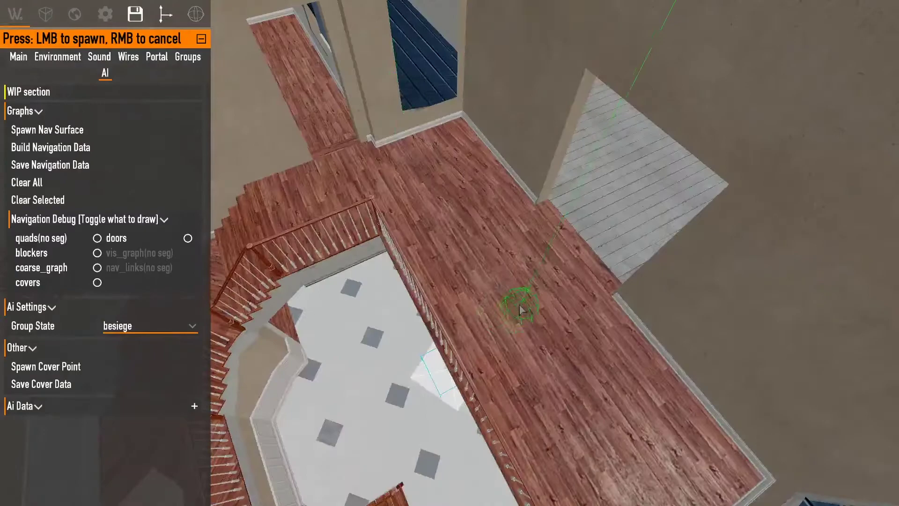
middle_drag(489, 283, 418, 234)
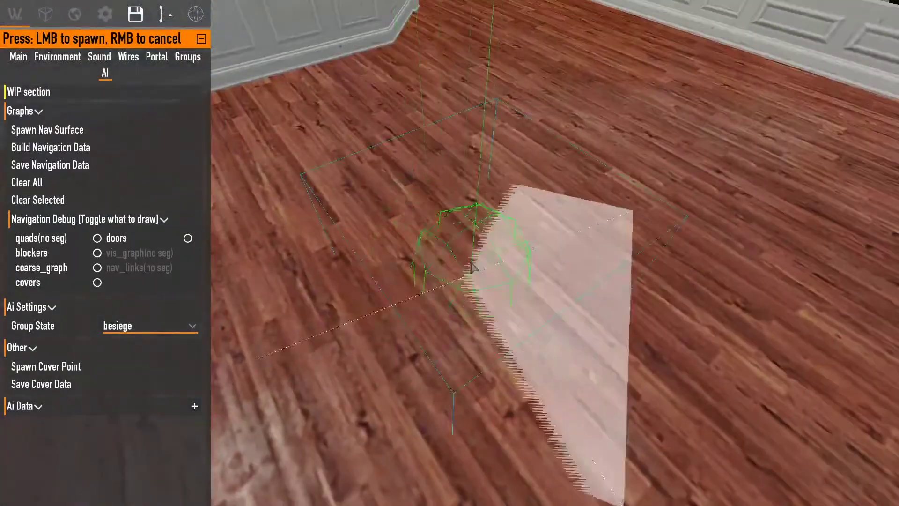
Step: Continue placing nav surfaces through the remaining wood-floored rooms and corridor of the house
scroll(472, 266, down, 5)
middle_drag(472, 266, 426, 215)
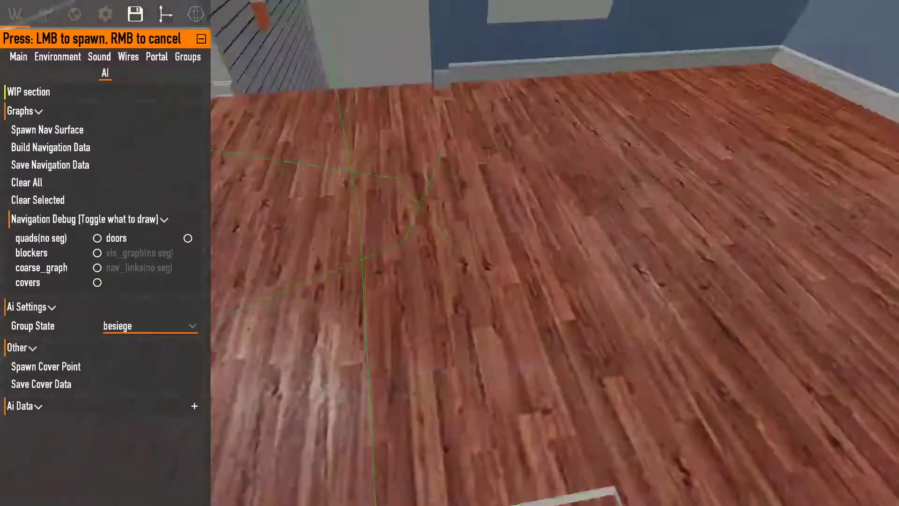
key(s)
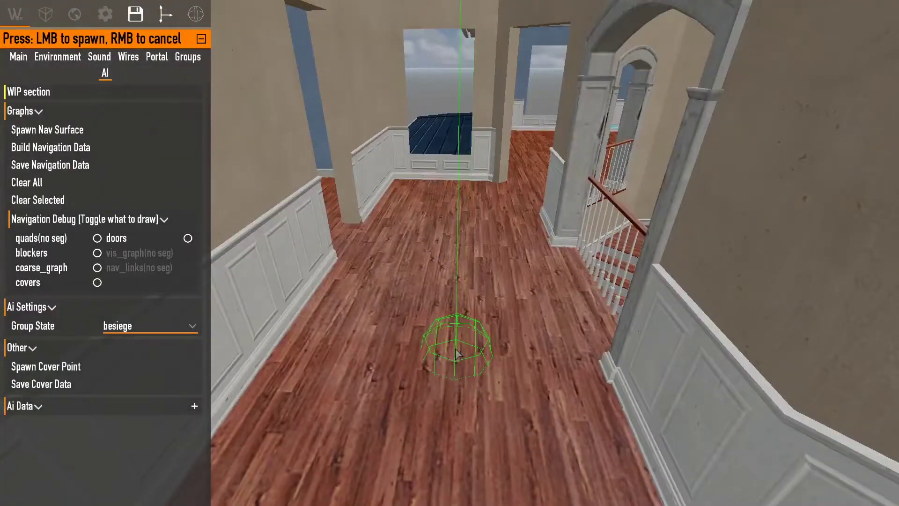
middle_drag(453, 350, 525, 335)
key(s)
key(w)
Step: Place nav surfaces in the blue wood-floored room and in the tiled room below the wooden steps
right_drag(525, 332, 497, 328)
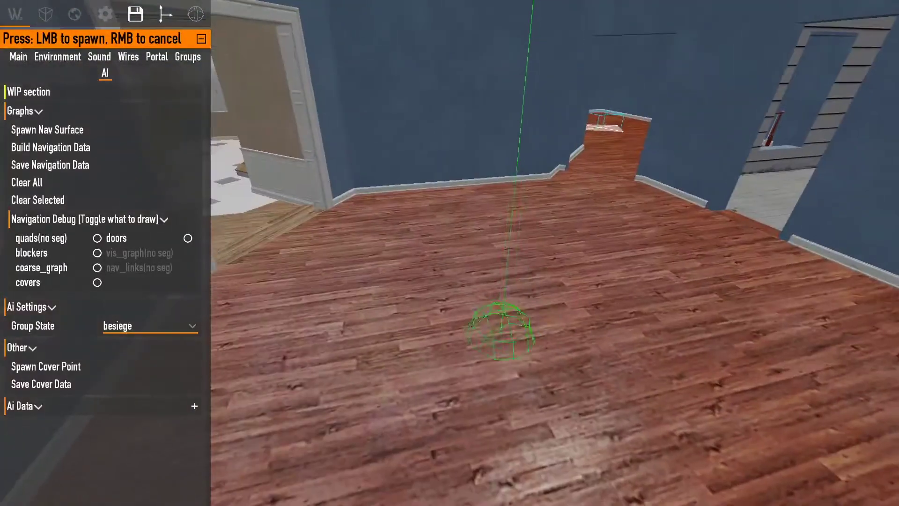
click(500, 333)
key(s)
mouse_move(499, 332)
middle_down()
mouse_move(502, 323)
mouse_move(508, 330)
middle_up()
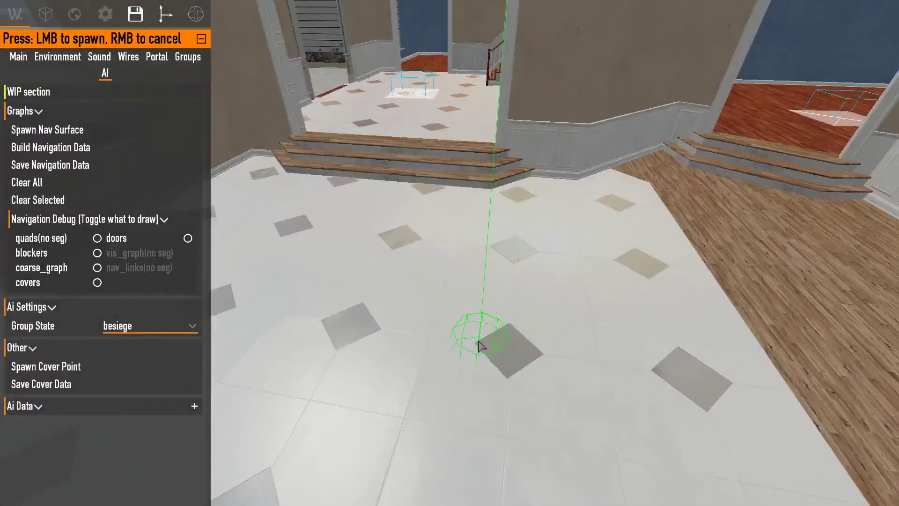
click(478, 342)
Step: Place a nav surface on the wood floor of the blue room with the stair railing and end the placement
key(w)
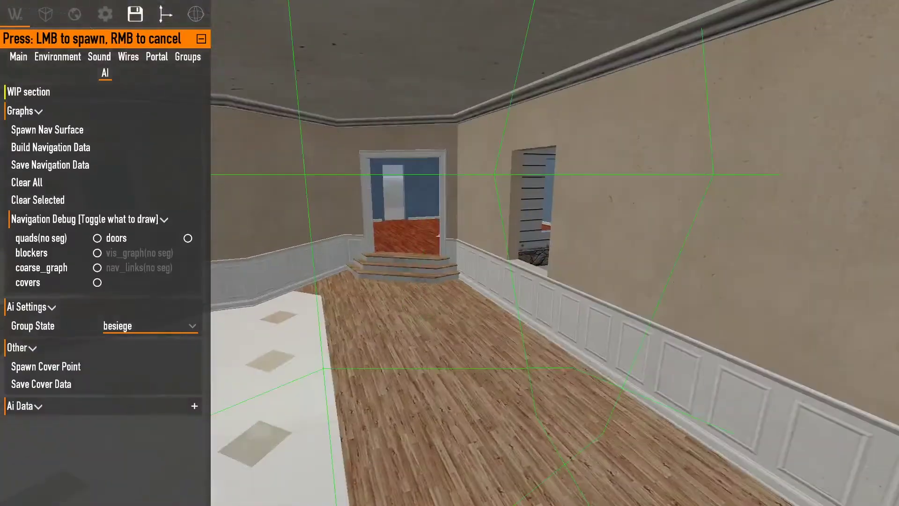
key(w)
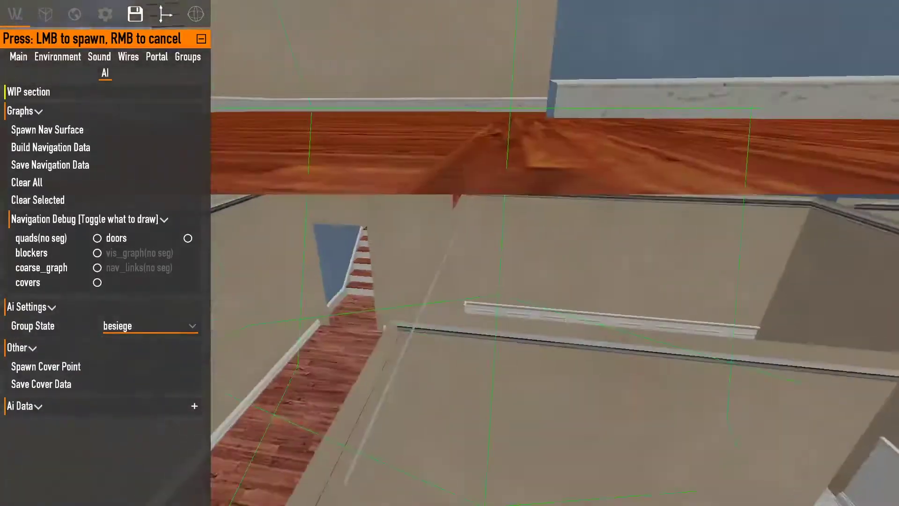
key(w)
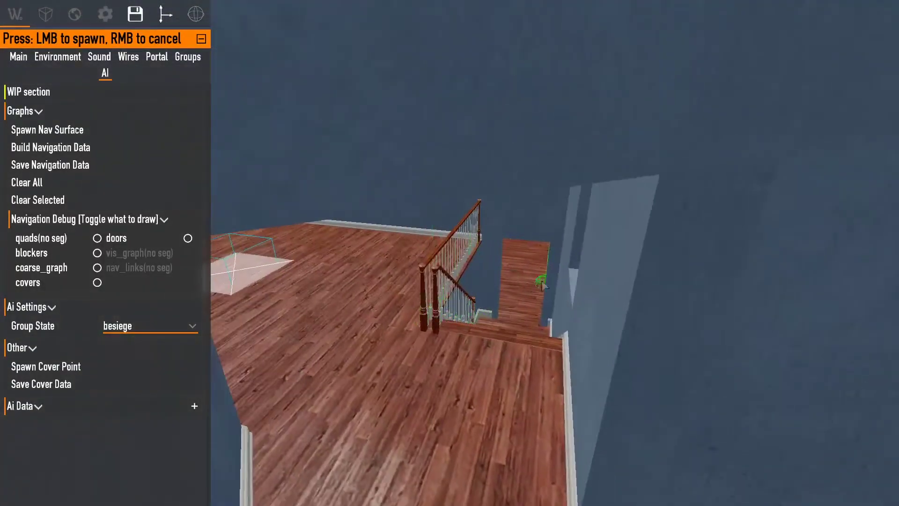
mouse_move(532, 304)
right_down()
mouse_move(479, 277)
mouse_move(501, 300)
right_up()
right_click(454, 295)
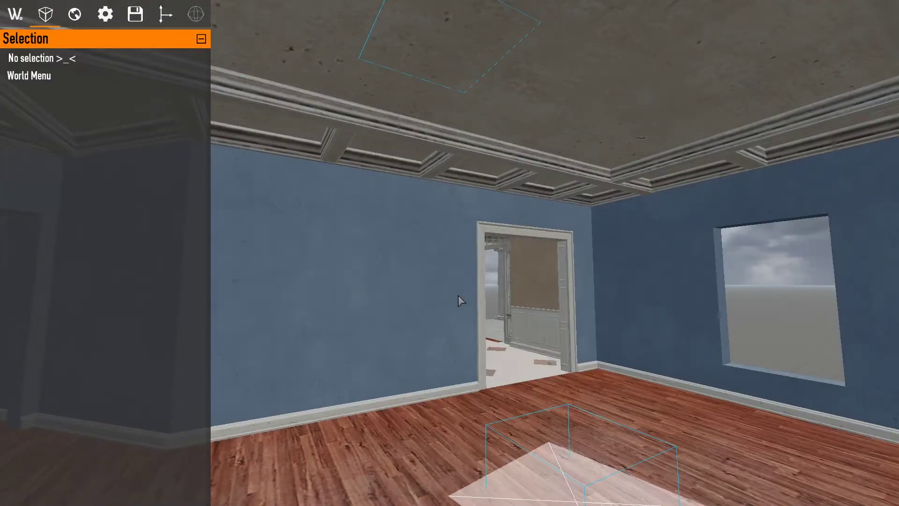
Step: Spawn a nav surface on the outdoor wooden deck between the house walls
key(s)
right_drag(459, 298, 485, 380)
key(w)
key(s)
scroll(468, 210, up, 3)
click(29, 75)
click(46, 130)
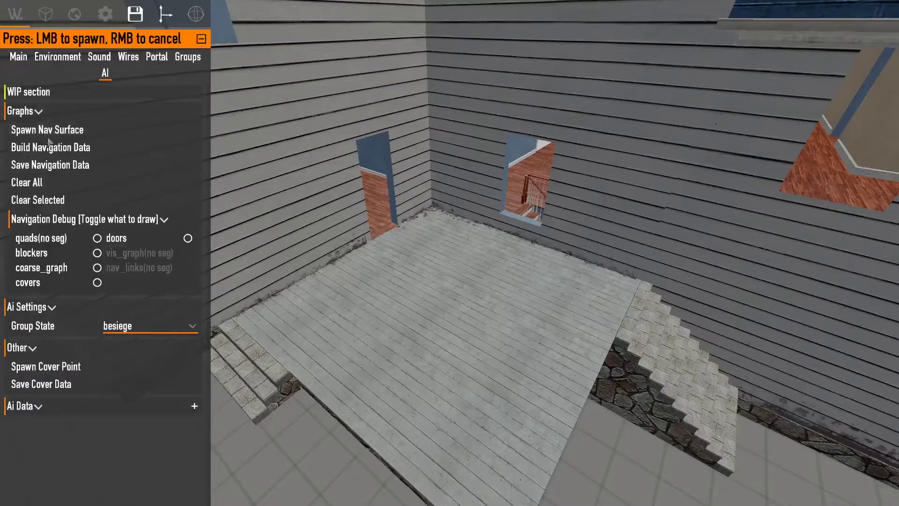
right_drag(560, 315, 678, 334)
key(w)
key(s)
key(w)
key(s)
key(a)
Step: Open the list of spawnable units and search it for "blocker"
click(29, 75)
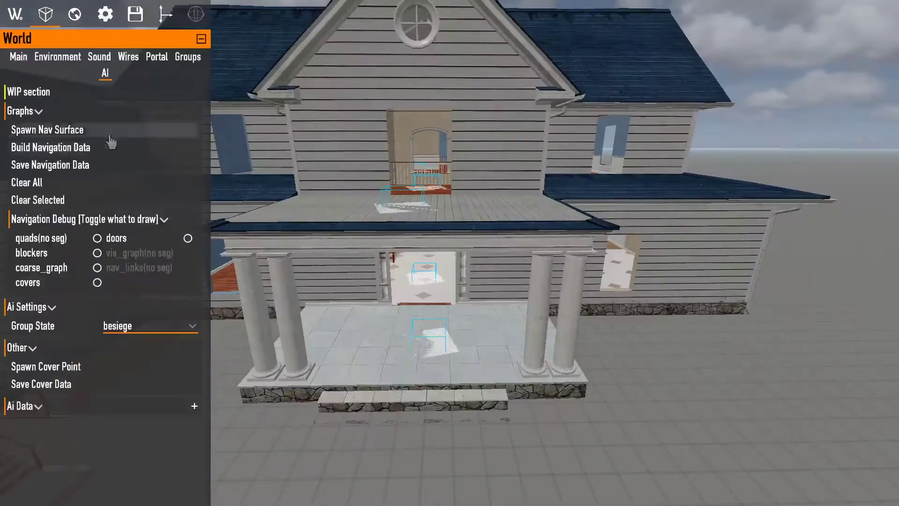
click(19, 57)
click(21, 112)
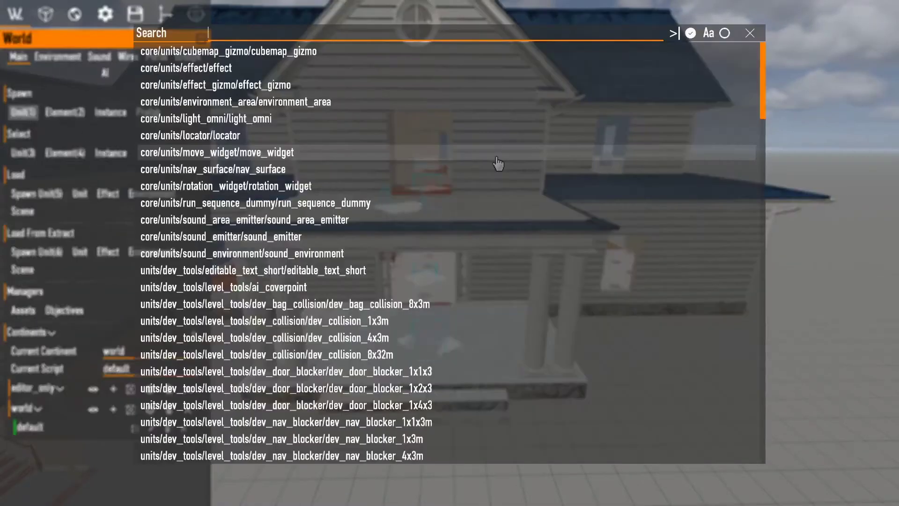
text(blocke)
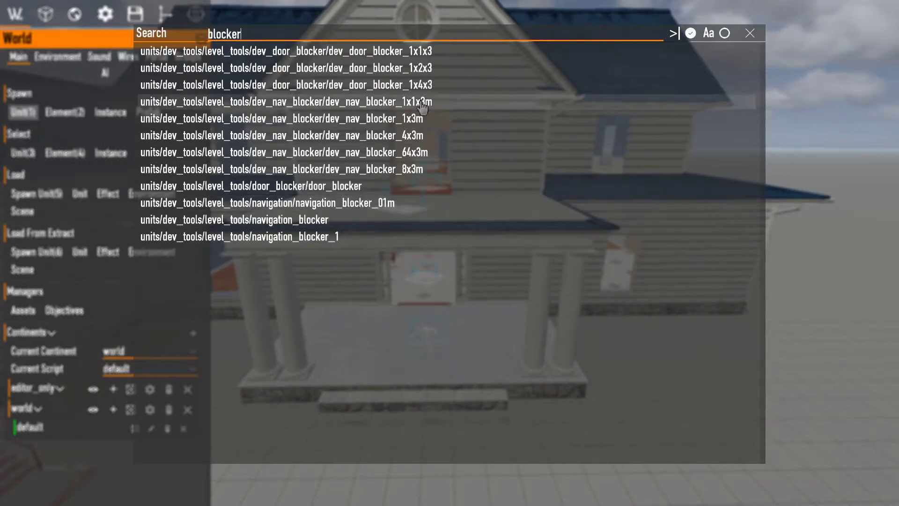
text(r)
Step: Search the units for "nav" instead and spawn dev_nav_splitter_4x3m on the front porch before the entrance
key(BackSpace)
key(BackSpace)
key(BackSpace)
key(BackSpace)
key(BackSpace)
key(BackSpace)
key(BackSpace)
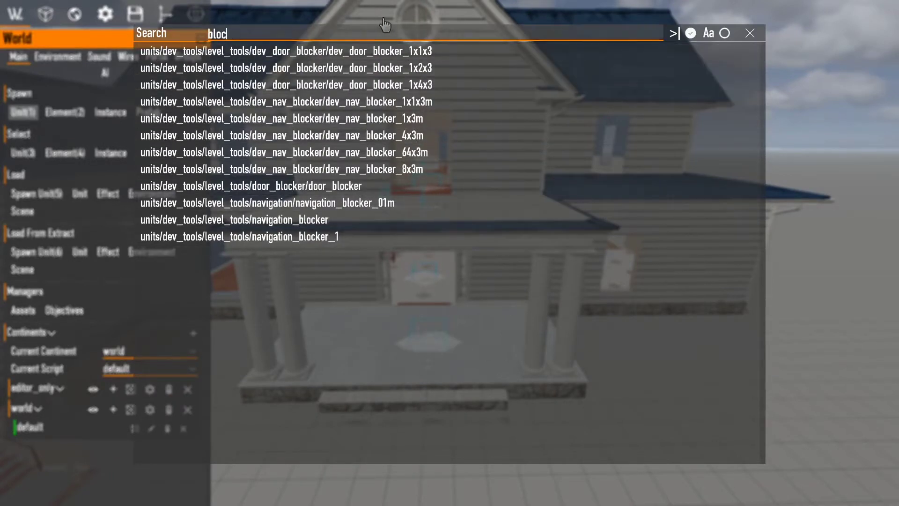
text(nav)
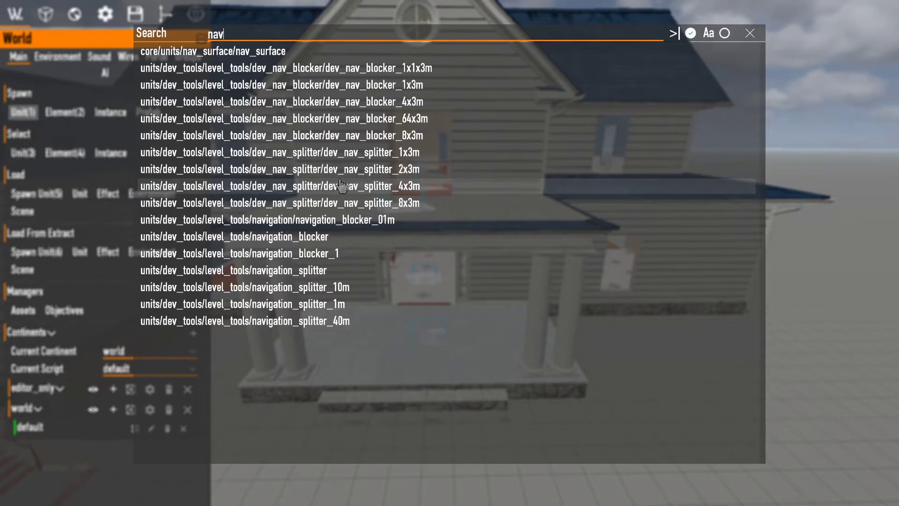
click(417, 186)
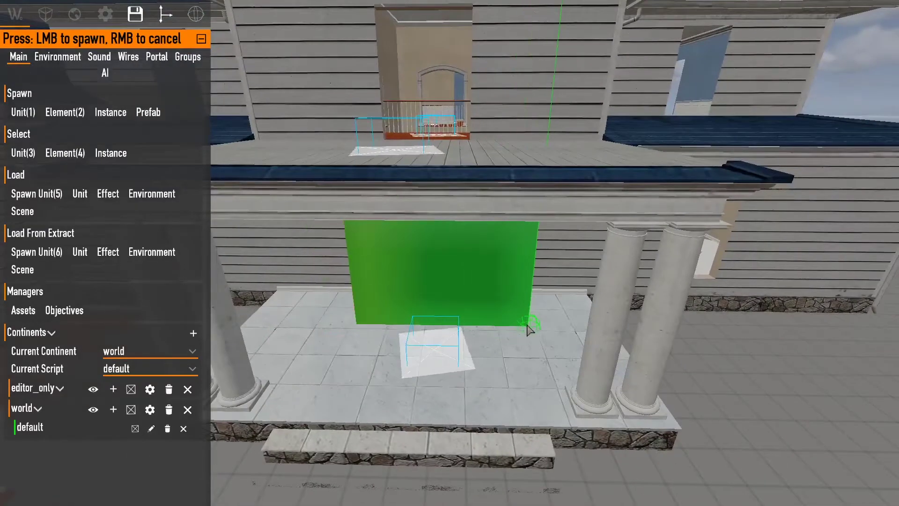
click(425, 300)
Step: End the splitter placement, hide the editor units in the map options, and show them again
click(105, 14)
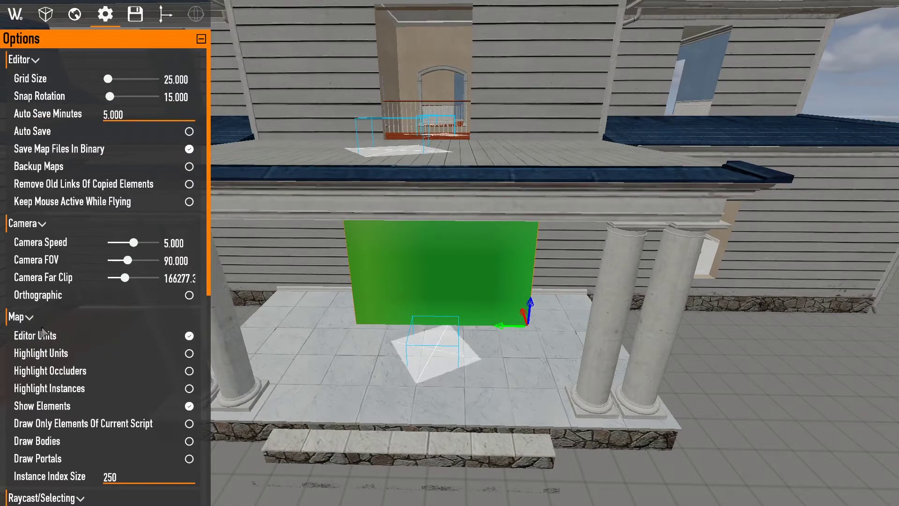
key(shift+s)
click(151, 337)
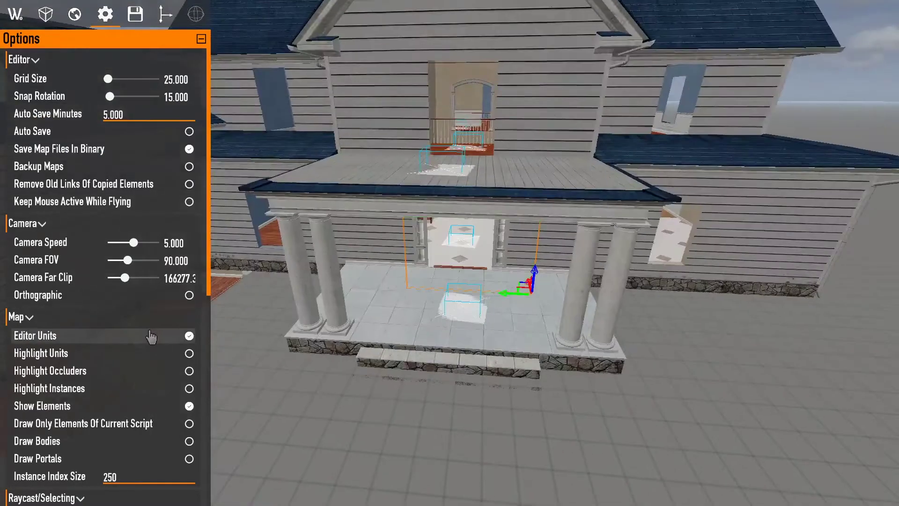
click(189, 336)
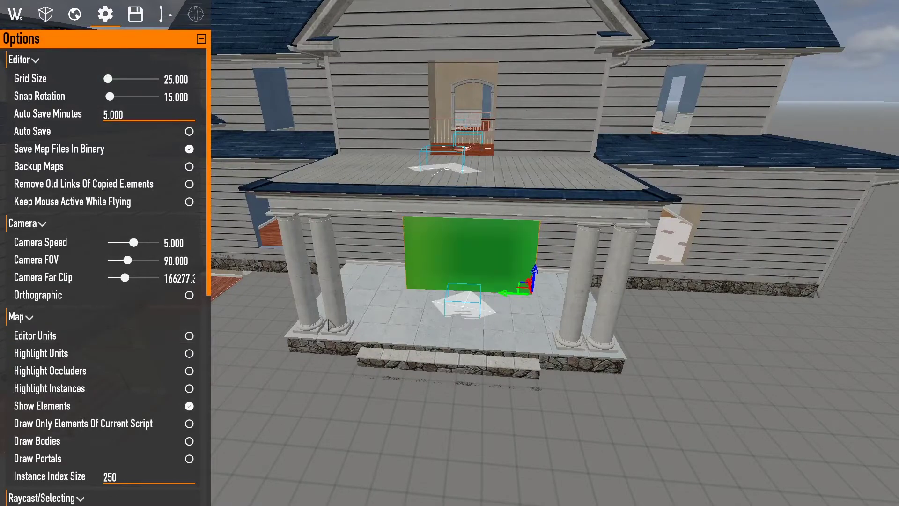
scroll(515, 292, up, 5)
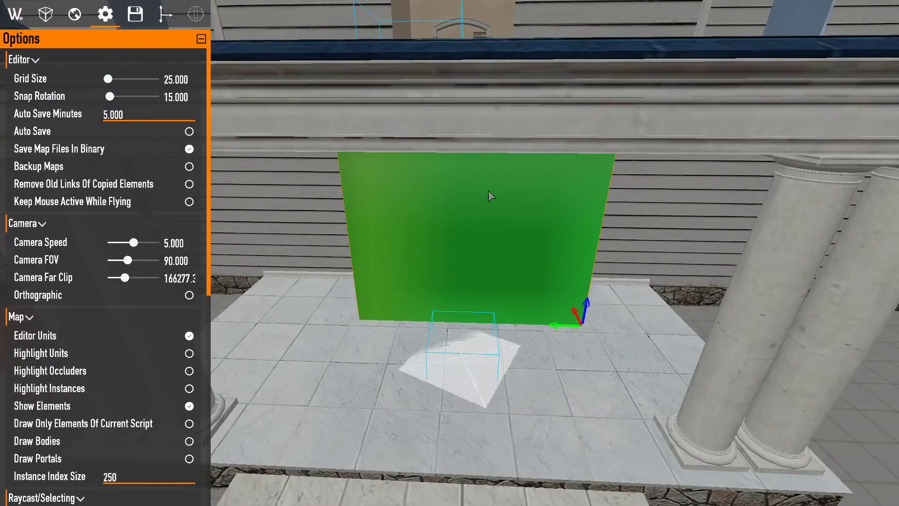
Step: Select the 4x3m nav splitter on the front porch and examine how it covers the entrance
click(492, 264)
scroll(519, 273, down, 5)
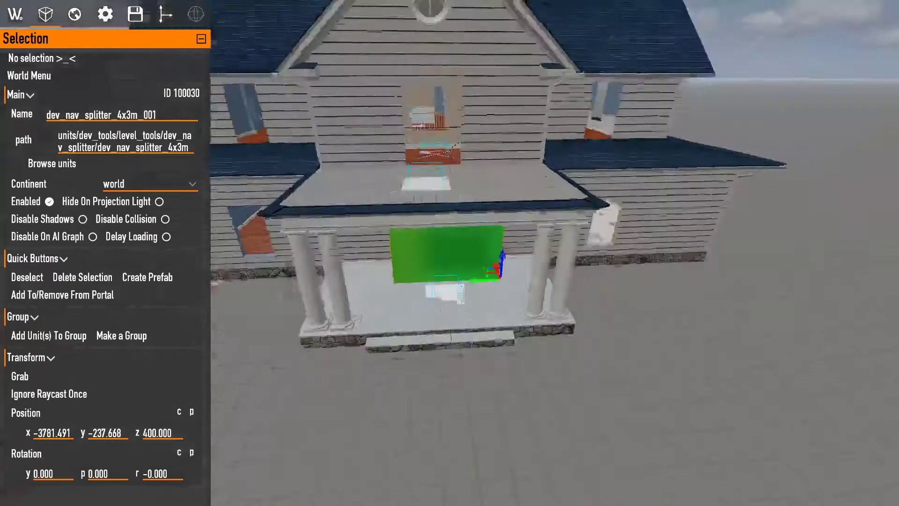
scroll(519, 273, up, 5)
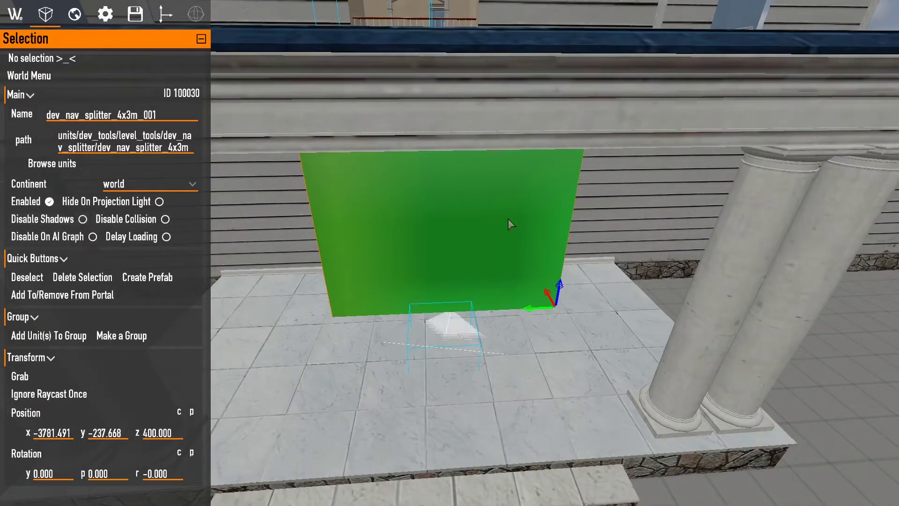
right_drag(496, 240, 528, 227)
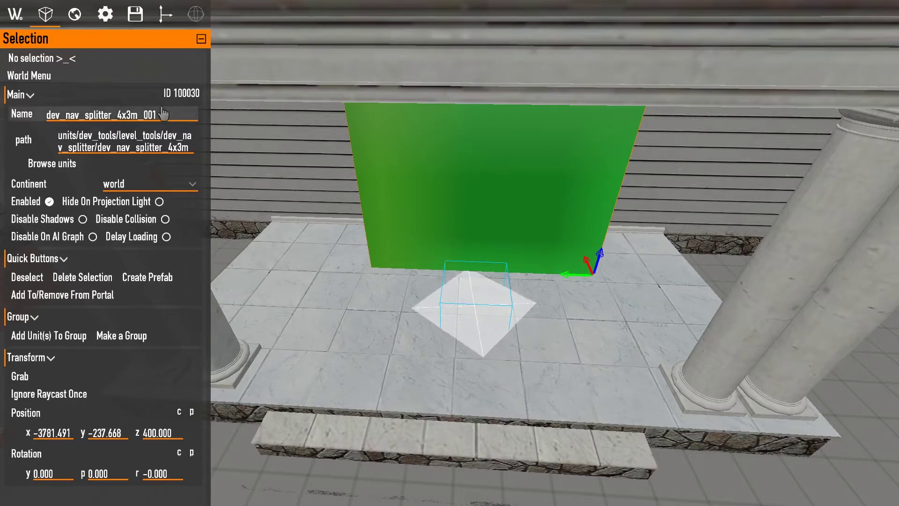
Step: Spawn dev_nav_blocker_1x1x3m against one edge of the porch nav splitter and clone it to the opposite edge
click(29, 75)
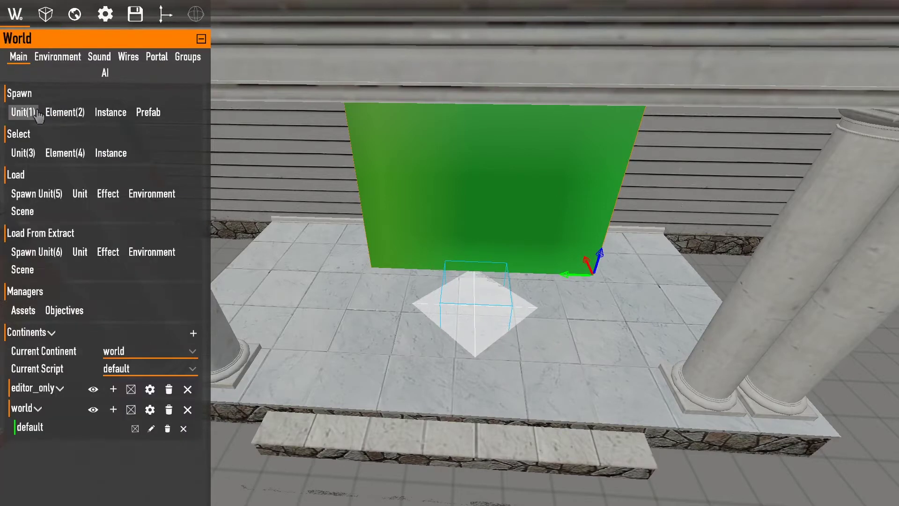
click(23, 114)
text(nav)
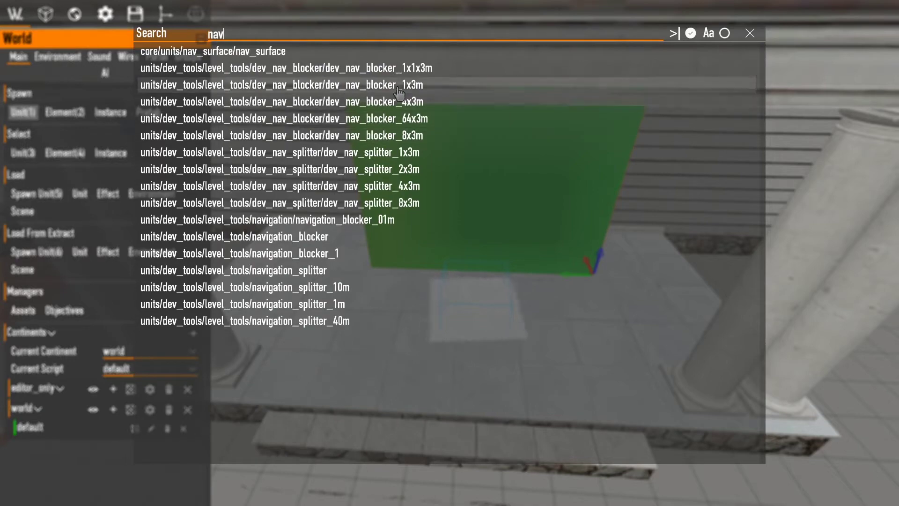
click(370, 68)
click(378, 280)
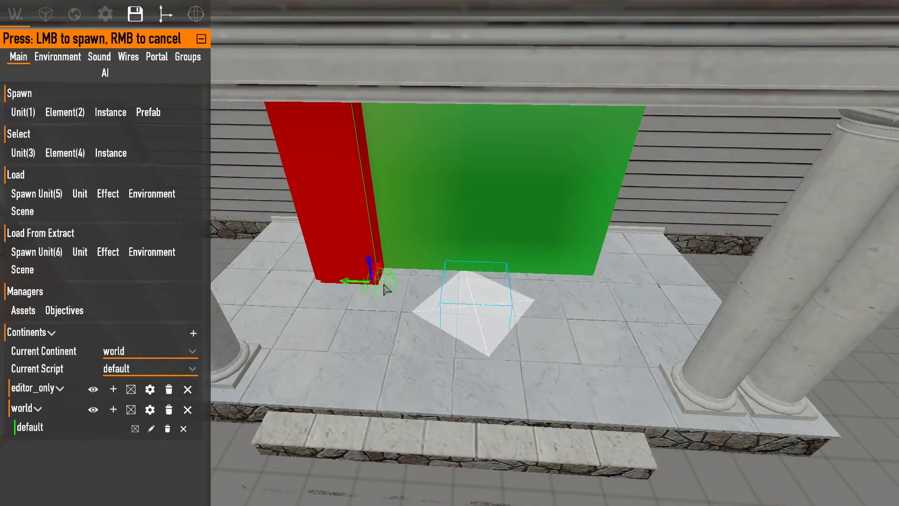
right_click(383, 283)
key(s)
right_drag(369, 222, 368, 222)
key(w)
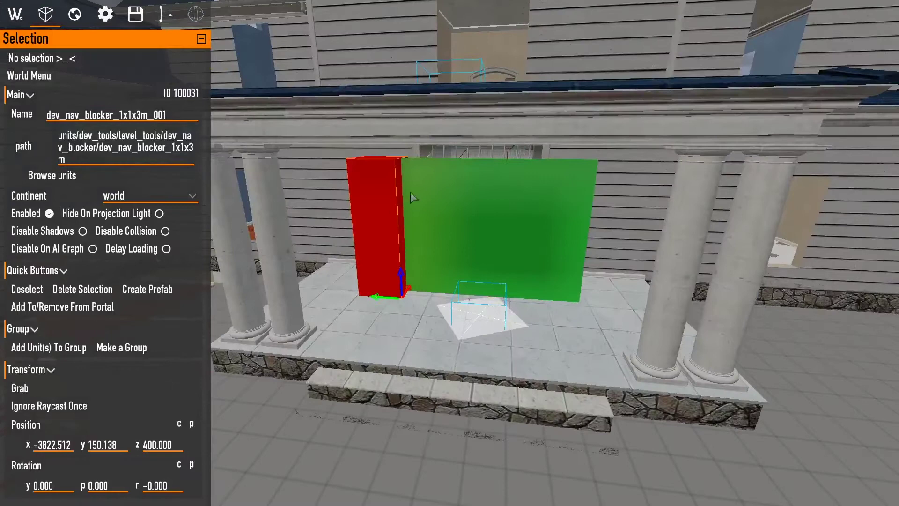
alt+drag(390, 297, 609, 311)
Step: Search the units for "nav" and spawn navigation_splitter_10m on the open ground in front of the house
click(46, 15)
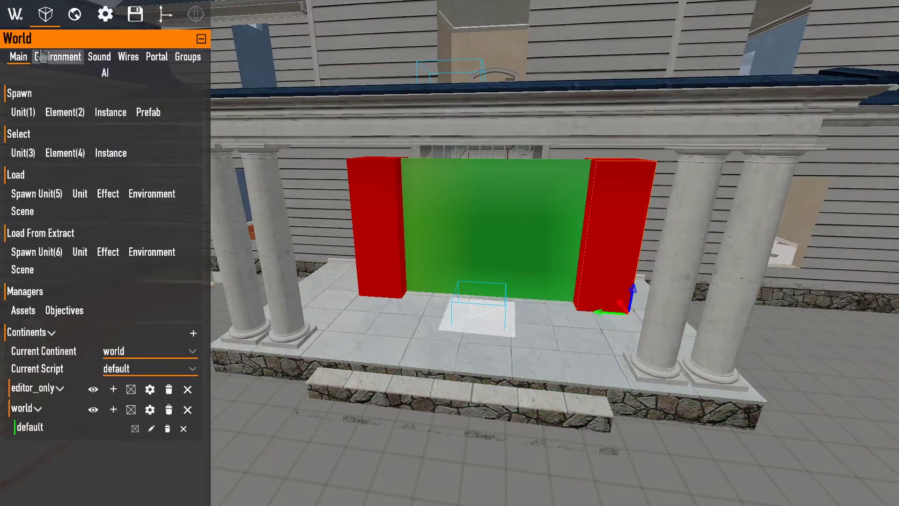
click(25, 115)
text(nav)
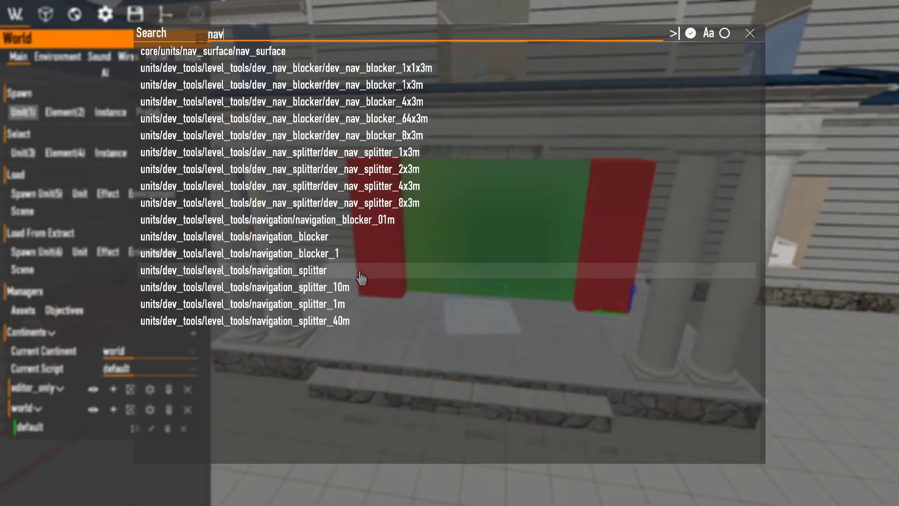
click(363, 291)
key(s)
key(w)
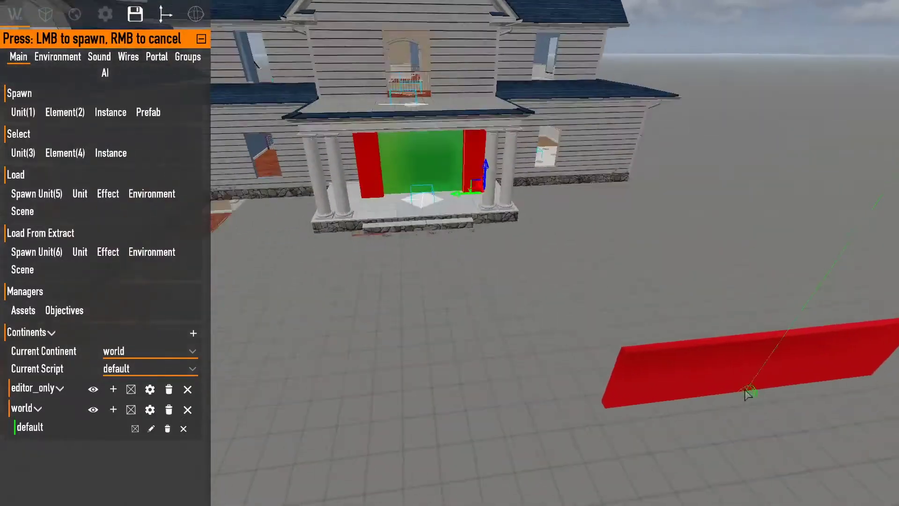
click(625, 377)
key(f)
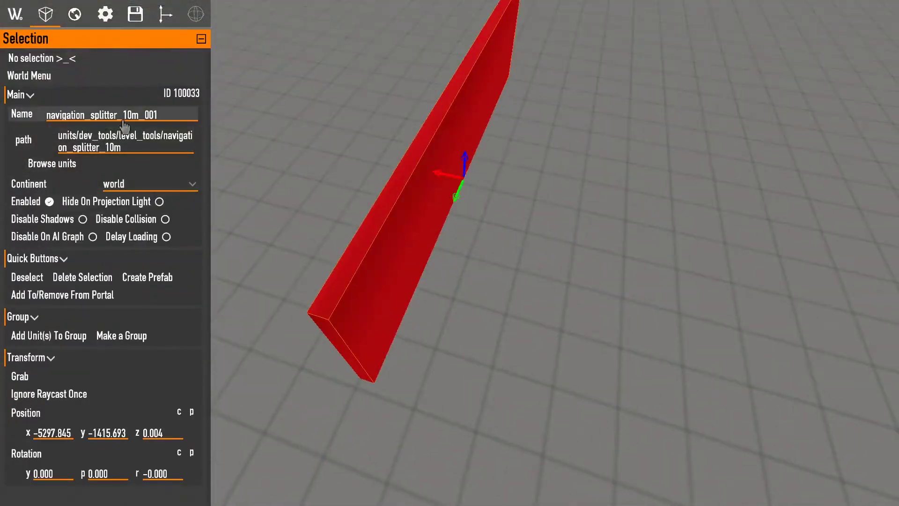
Step: Delete the 10 m navigation splitter from the ground in front of the house
key(d)
right_drag(576, 216, 438, 185)
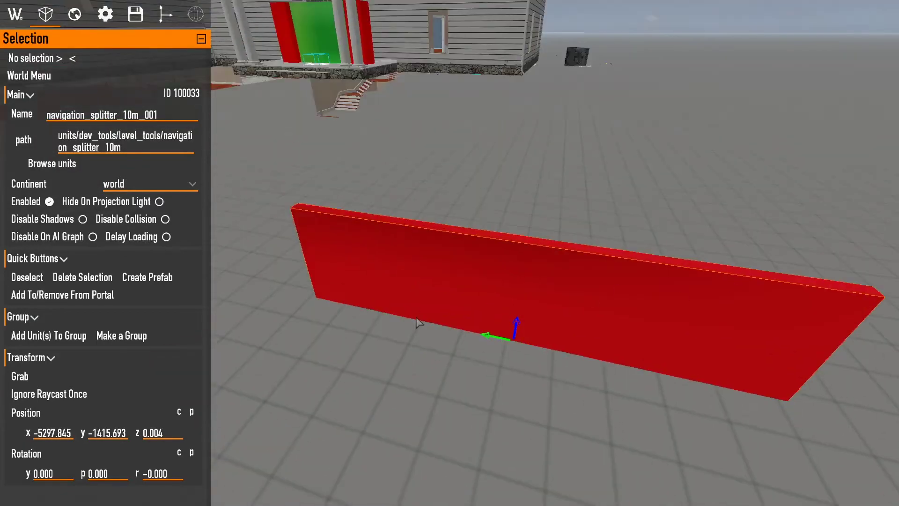
key(Delete)
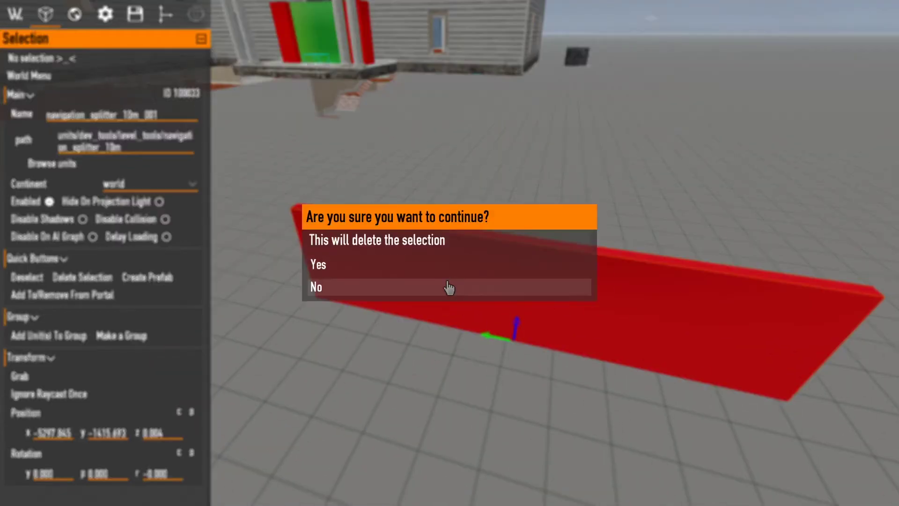
click(445, 265)
Step: Search the units for "nav" and spawn navigation_blocker on the open ground in front of the house
click(17, 14)
click(14, 112)
text(nav)
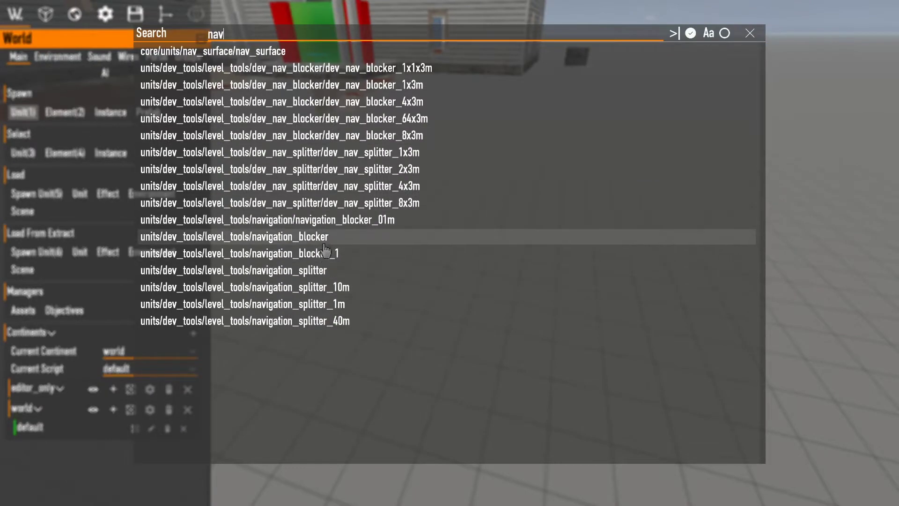
click(326, 253)
click(448, 290)
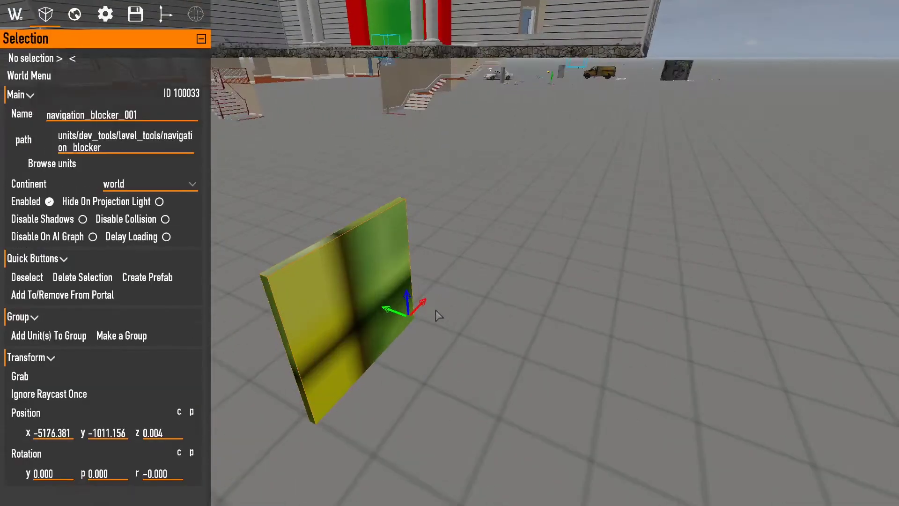
key(w)
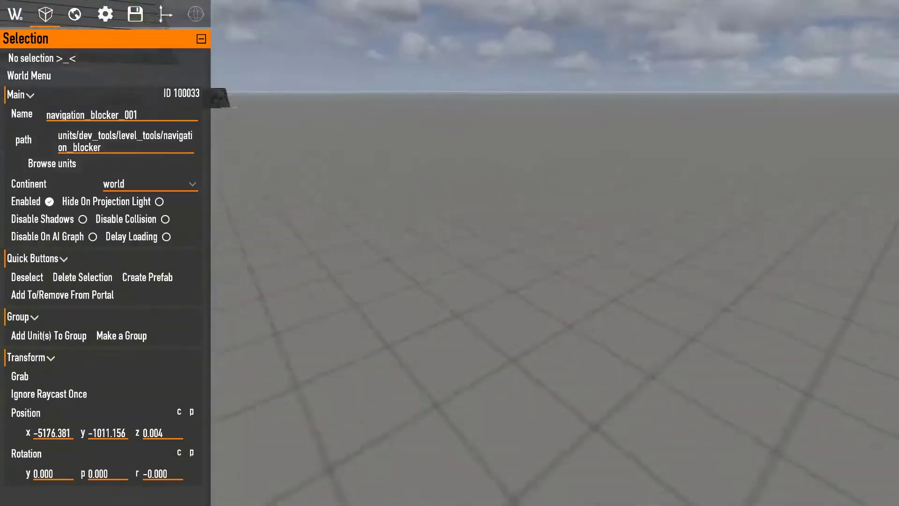
right_drag(370, 281, 407, 311)
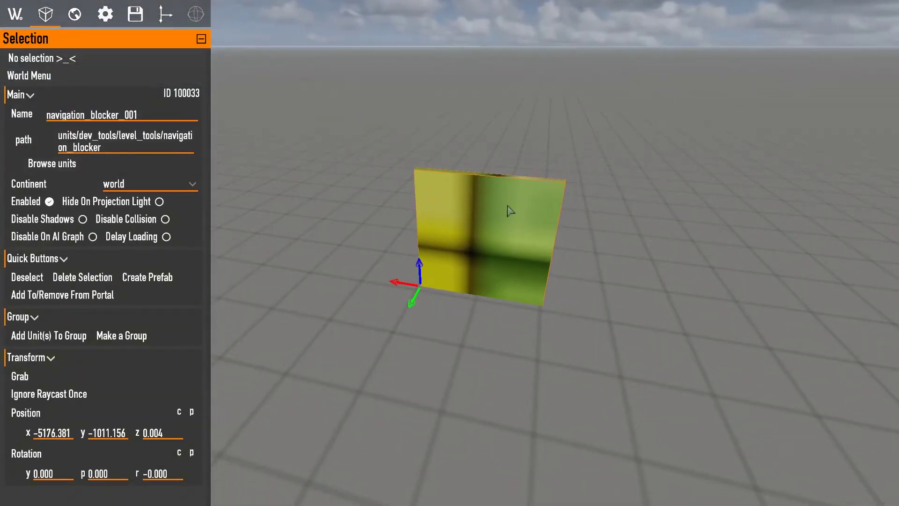
Step: Delete the navigation_blocker unit from the ground in front of the house
key(s)
right_drag(468, 264, 384, 257)
key(w)
key(Delete)
click(437, 272)
Step: Examine the porch's nav splitter and the two nav blockers beside it by selecting them in turn
key(w)
click(443, 281)
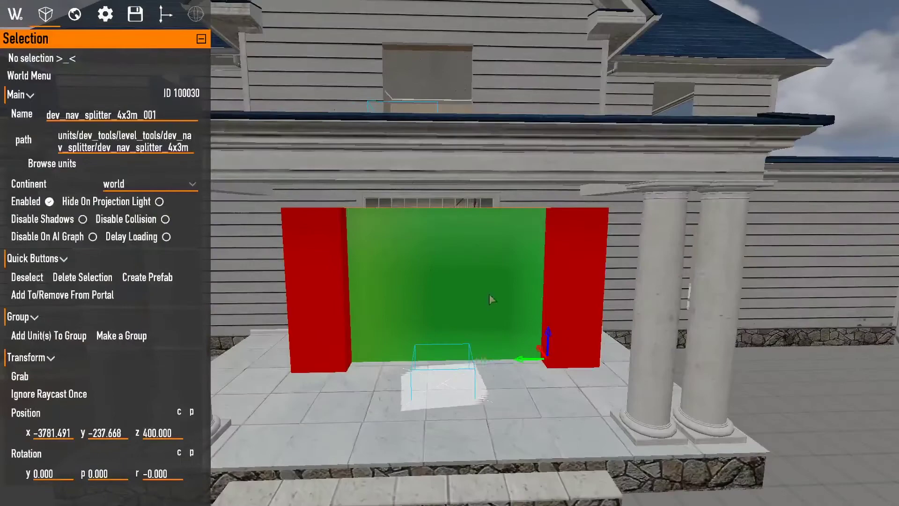
click(328, 279)
click(470, 284)
click(572, 278)
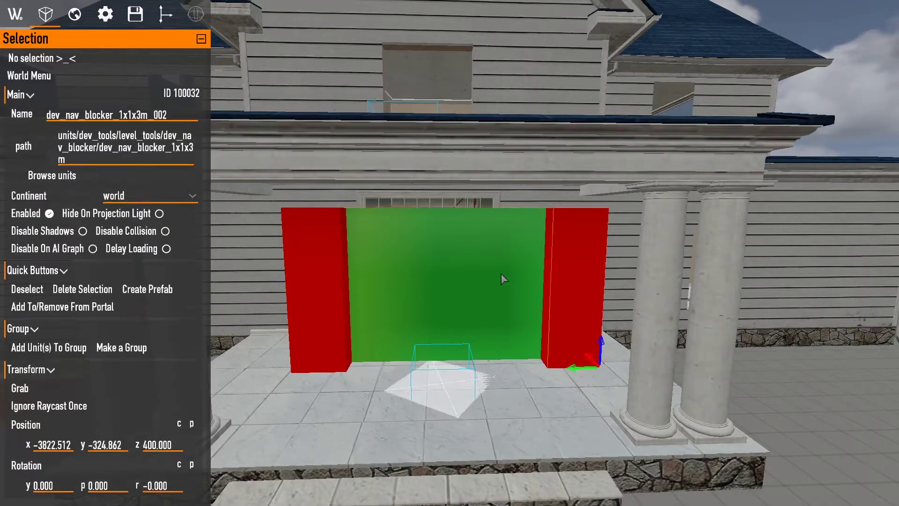
click(473, 273)
click(325, 268)
click(474, 276)
click(623, 281)
key(d)
right_drag(623, 281, 604, 281)
key(a)
click(574, 285)
Step: Delete the 4x3m nav splitter standing between the two blockers on the front porch
key(w)
click(426, 235)
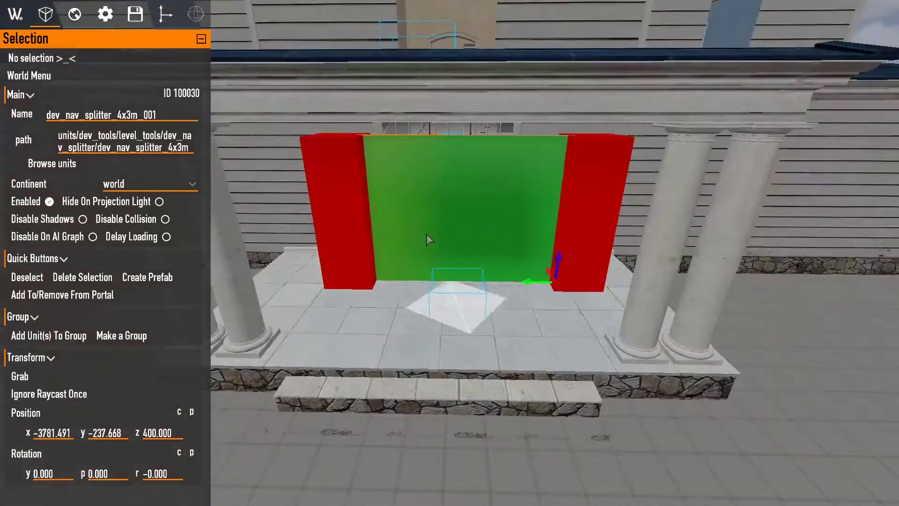
key(Delete)
click(347, 263)
click(29, 76)
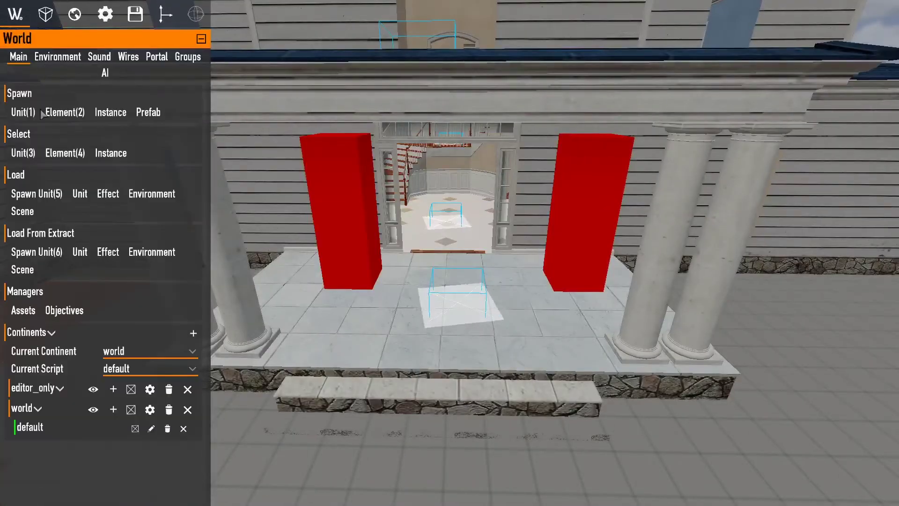
click(15, 113)
text(nav)
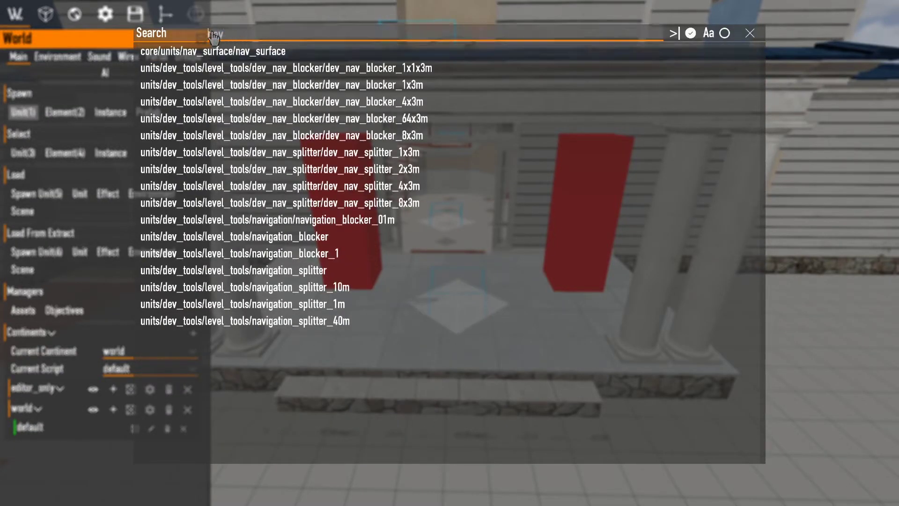
click(449, 157)
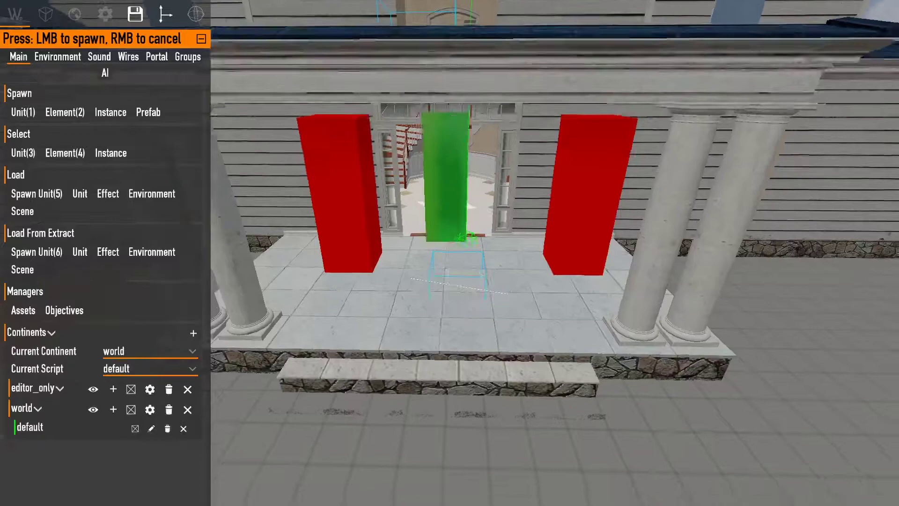
right_click(466, 243)
Step: Search the units for "nav" and spawn dev_nav_splitter_2x3m in the front doorway
click(14, 113)
text(nav)
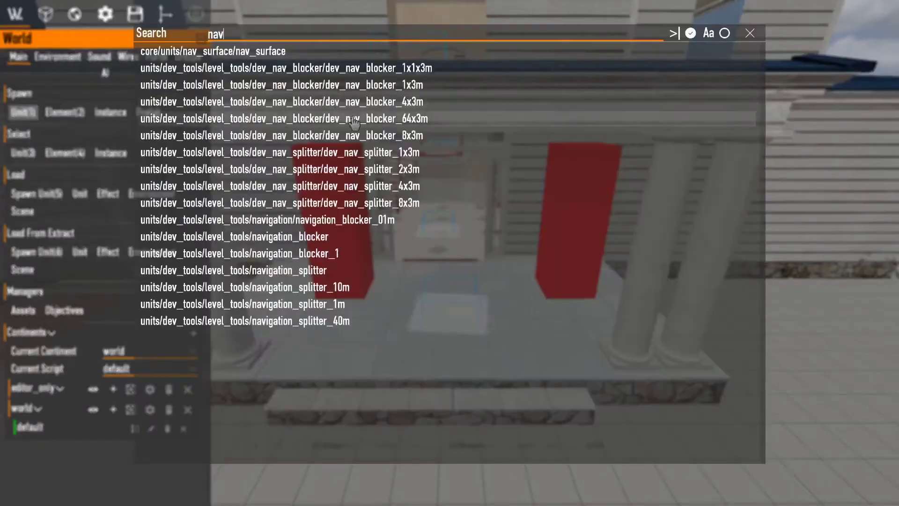
click(232, 147)
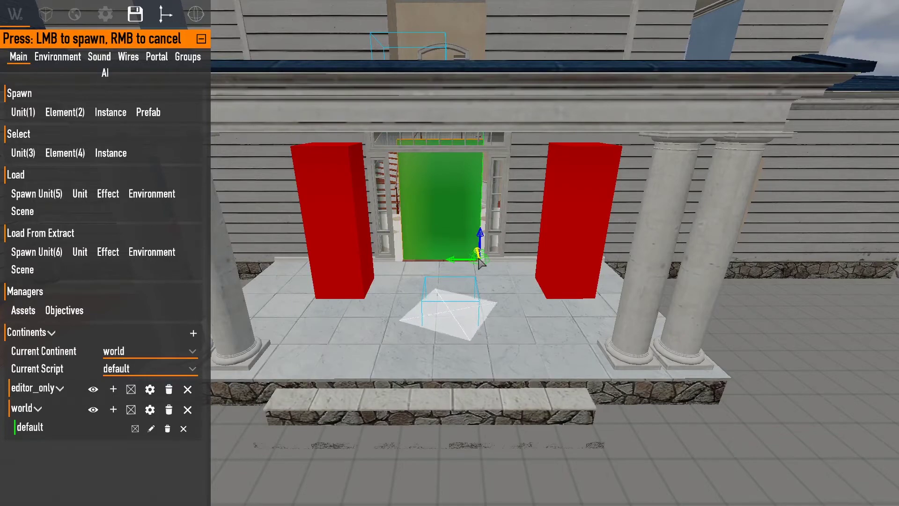
click(480, 262)
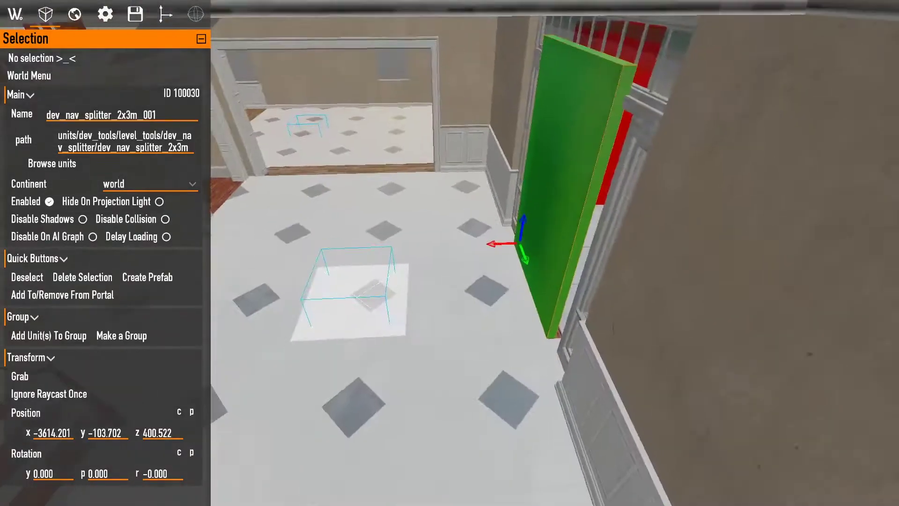
Step: Move the 2x3m nav splitter in the front doorway along X toward the porch, to x -3625.201
key(s)
key(w)
key(d)
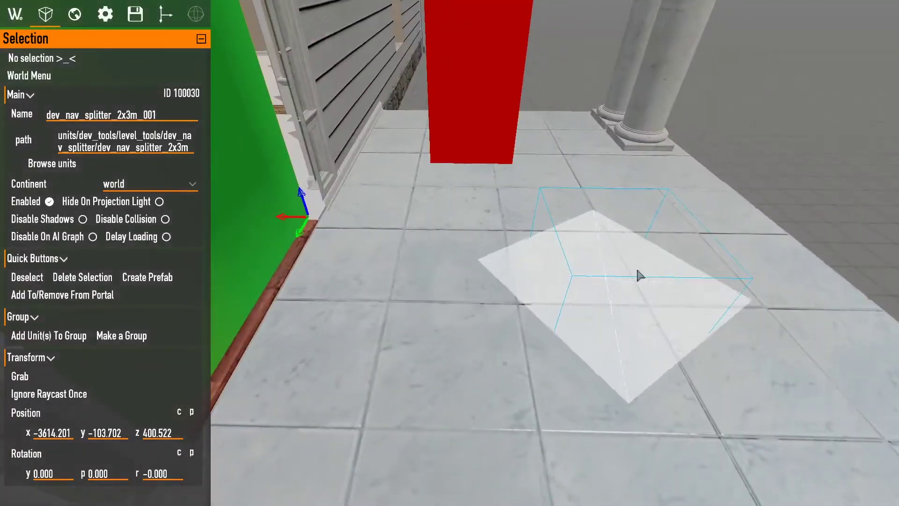
right_click(618, 263)
key(a)
key(w)
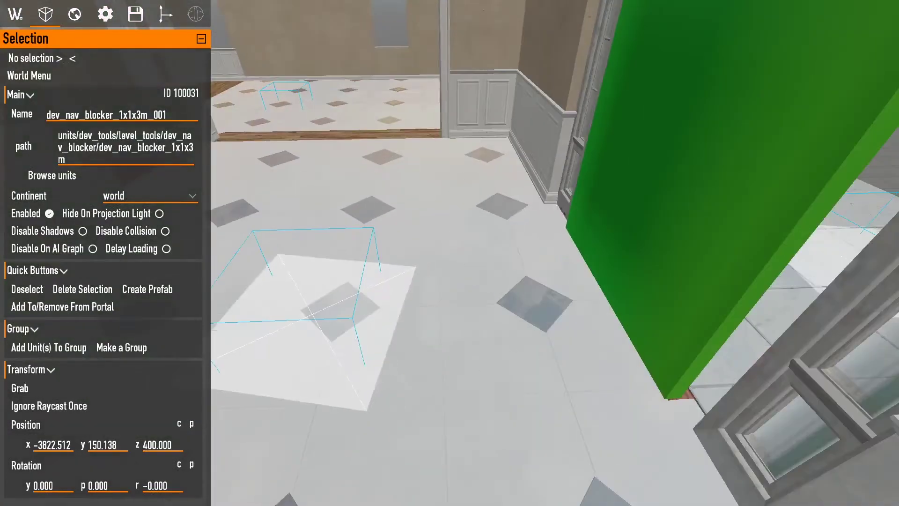
key(shift)
key(shift)
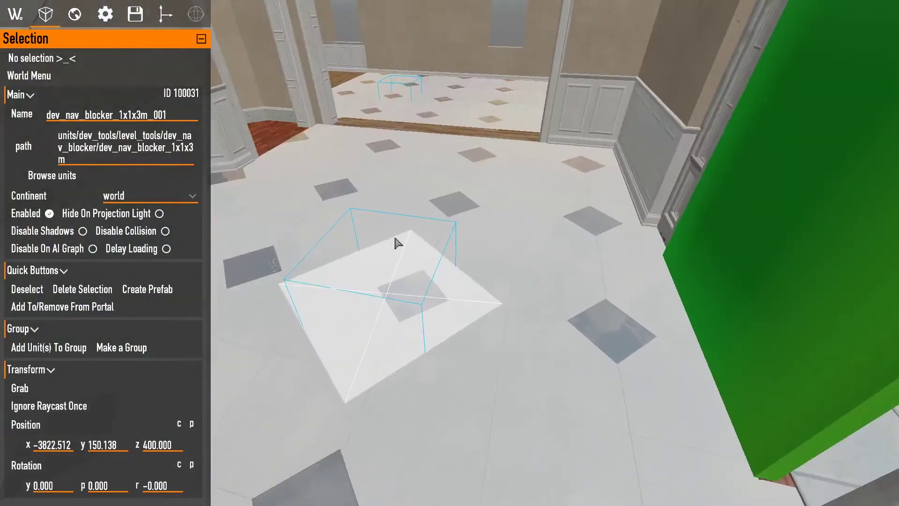
right_drag(399, 243, 421, 240)
click(509, 235)
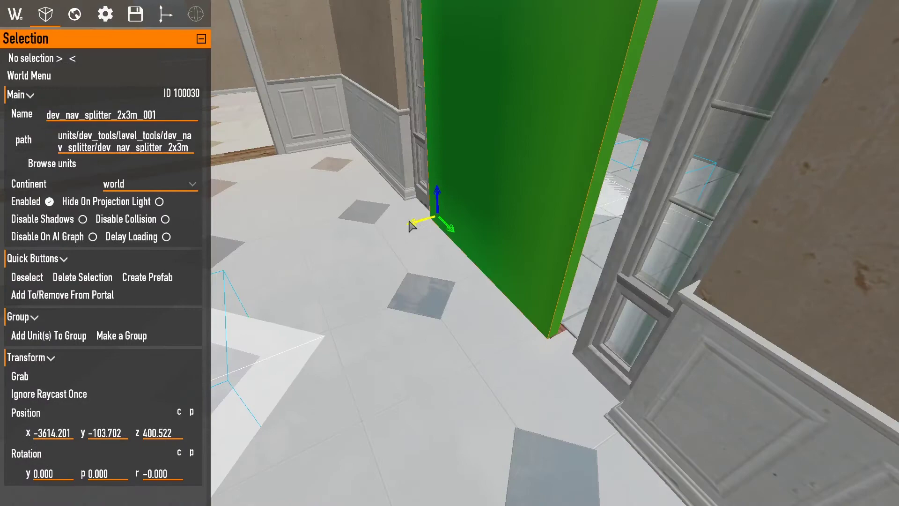
drag(409, 222, 418, 222)
key(shift+w)
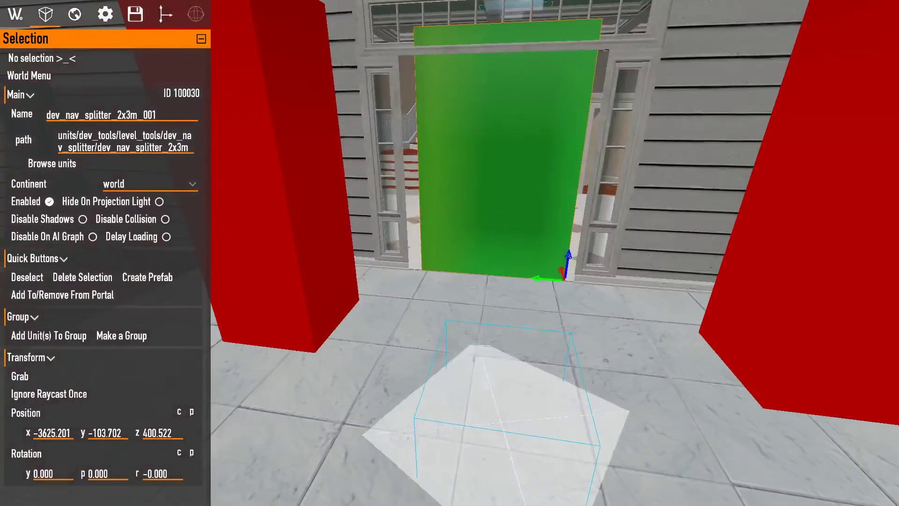
Step: Move the two nav blockers against the front doorway's splitter, one to x -3662.512, y 98.138, the other to x -3678.512, y -199.862
click(284, 304)
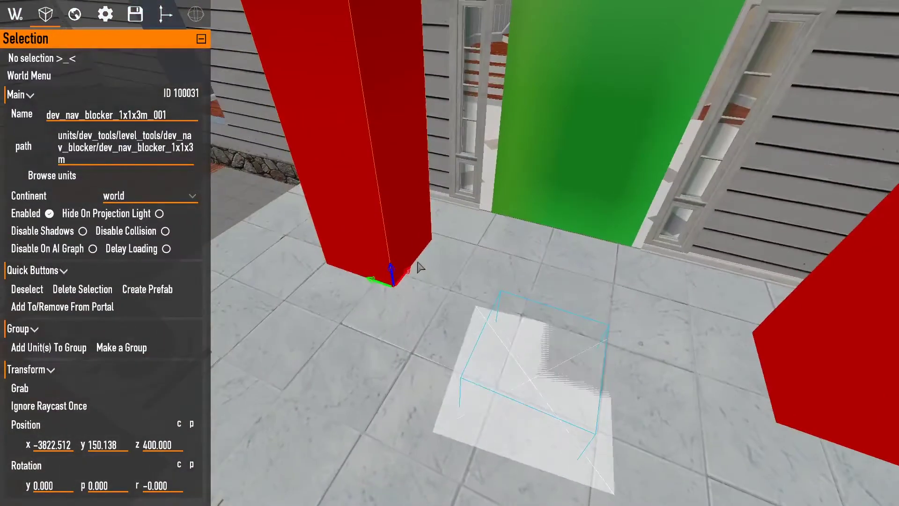
drag(412, 268, 456, 217)
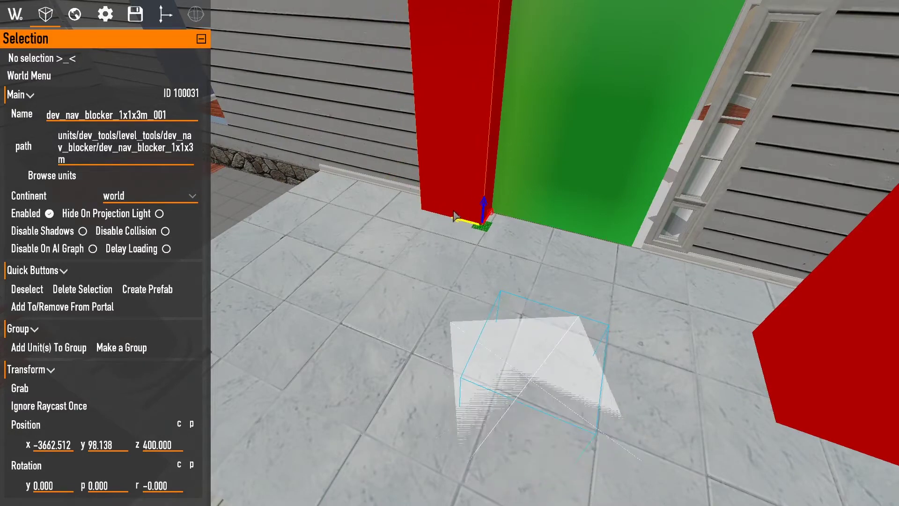
right_drag(455, 217, 553, 218)
drag(528, 299, 398, 229)
drag(372, 266, 380, 269)
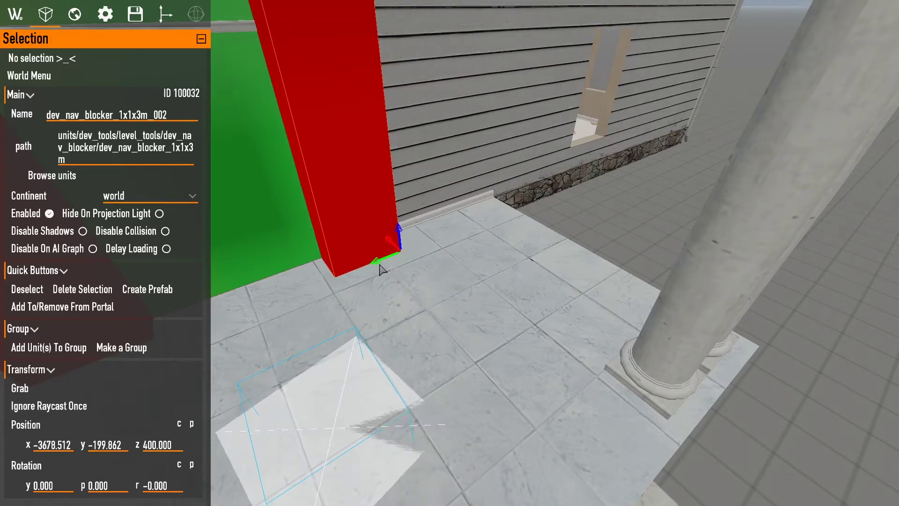
Step: From inside the hall, shift dev_nav_blocker_1x1x3m_002 beside the front door along Y to y -190.862, undoing any stray edits
key(w)
right_drag(380, 269, 515, 269)
key(s)
key(w)
key(s)
key(w)
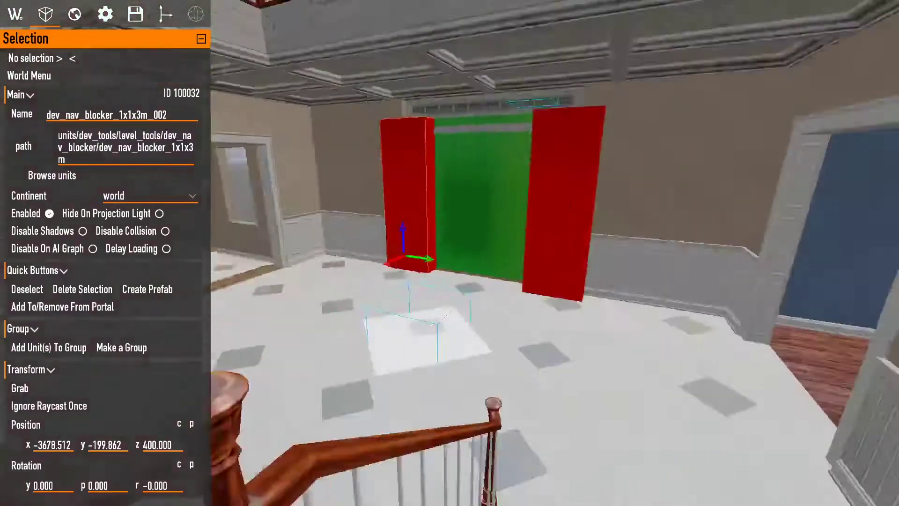
right_drag(458, 291, 458, 291)
click(458, 291)
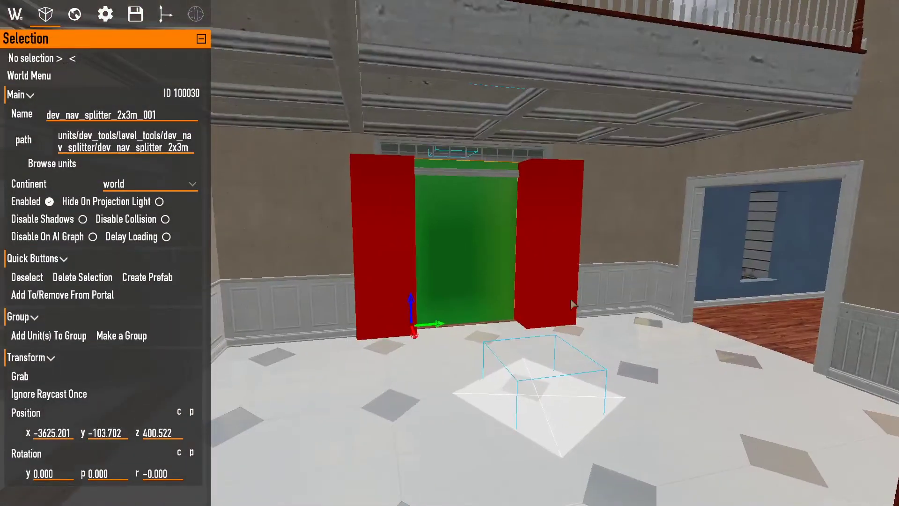
click(395, 286)
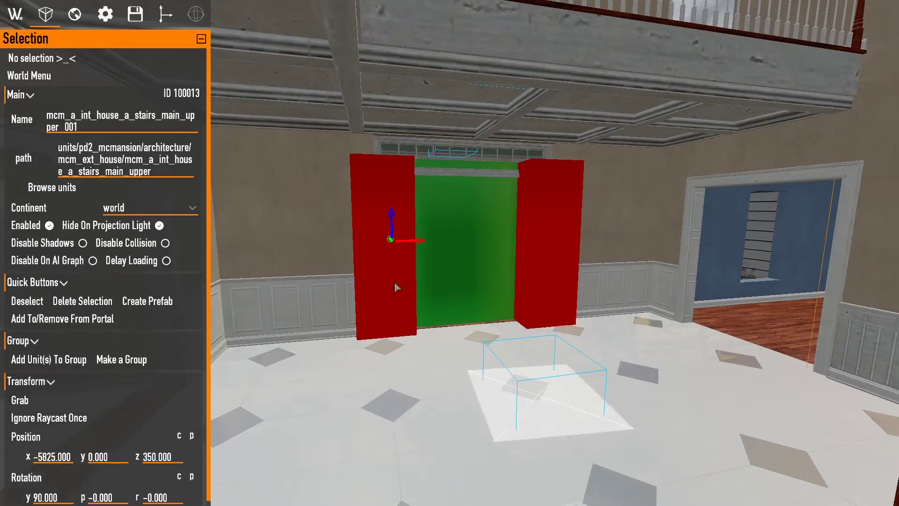
mouse_move(414, 240)
mouse_down()
mouse_move(396, 242)
mouse_move(422, 247)
mouse_up()
key(ctrl+z)
key(ctrl+z)
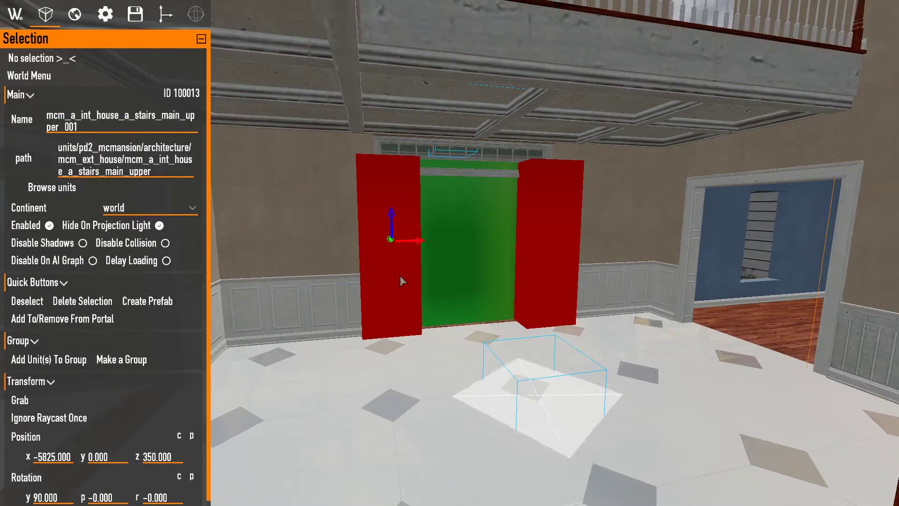
Step: Slide dev_nav_blocker_1x1x3m_002 aside to y -365.862 to expose the gap beside the splitter, and return it to y -190.862
right_drag(373, 201, 374, 201)
click(359, 195)
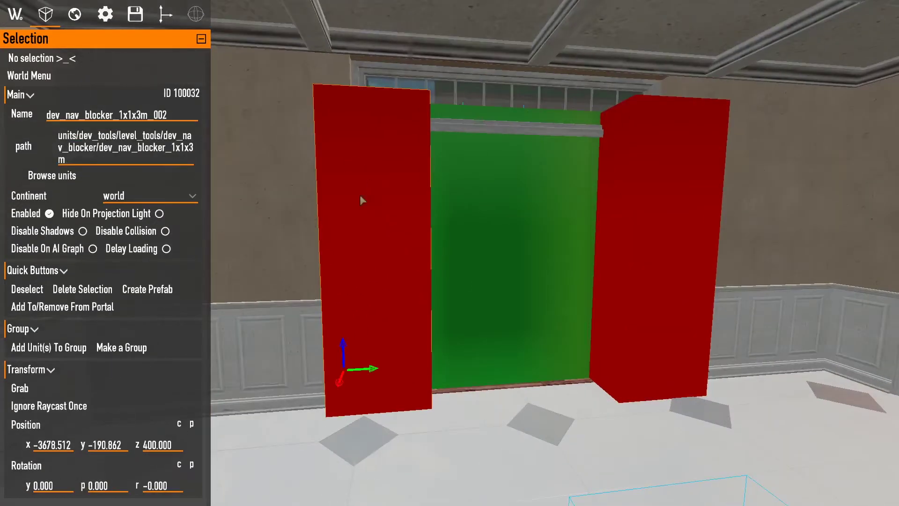
drag(371, 370, 219, 378)
right_drag(456, 299, 455, 306)
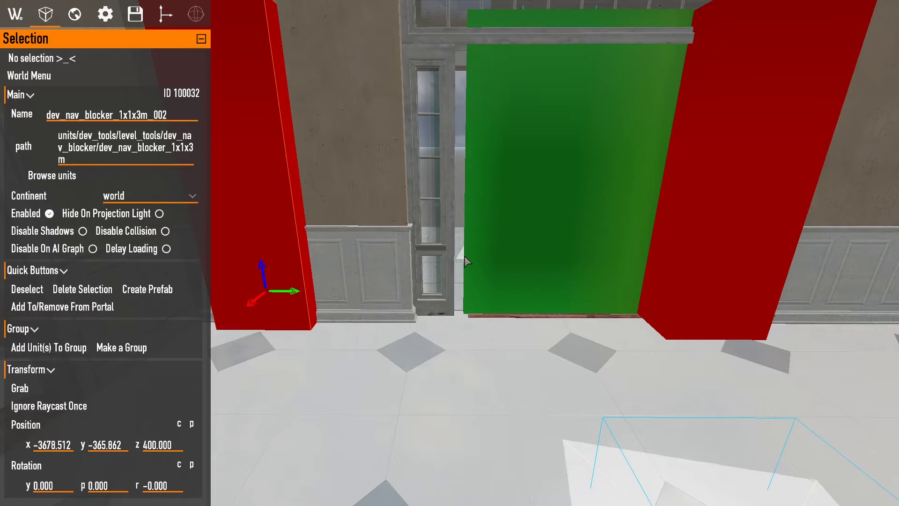
right_drag(463, 256, 462, 258)
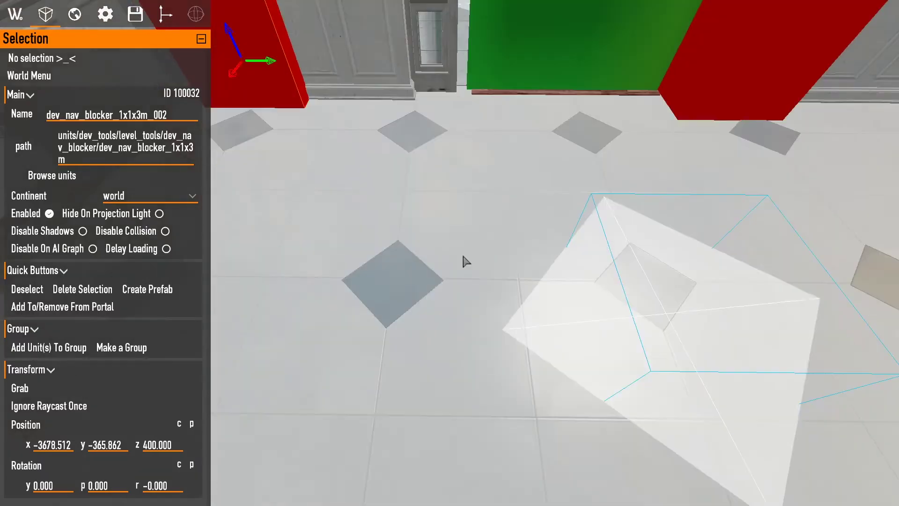
right_drag(535, 190, 534, 188)
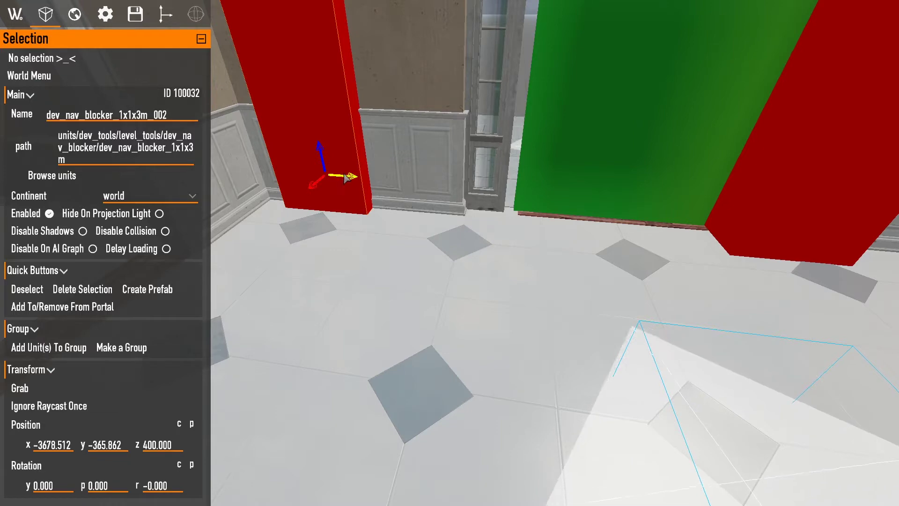
drag(347, 178, 479, 194)
right_drag(461, 192, 509, 211)
key(w)
key(s)
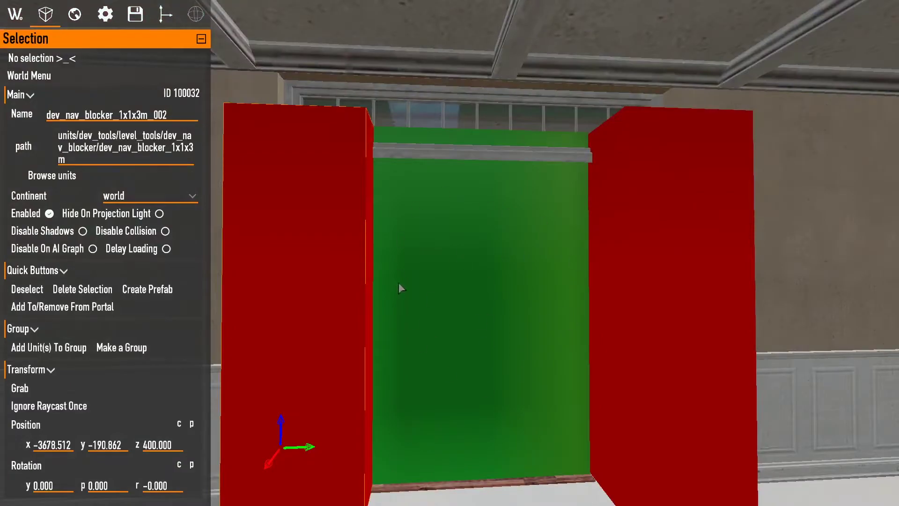
Step: Select the front door's 2x3m nav splitter together with the nav blockers on both sides of it
right_drag(398, 282, 406, 218)
key(w)
right_drag(355, 166, 408, 278)
key(s)
key(w)
key(s)
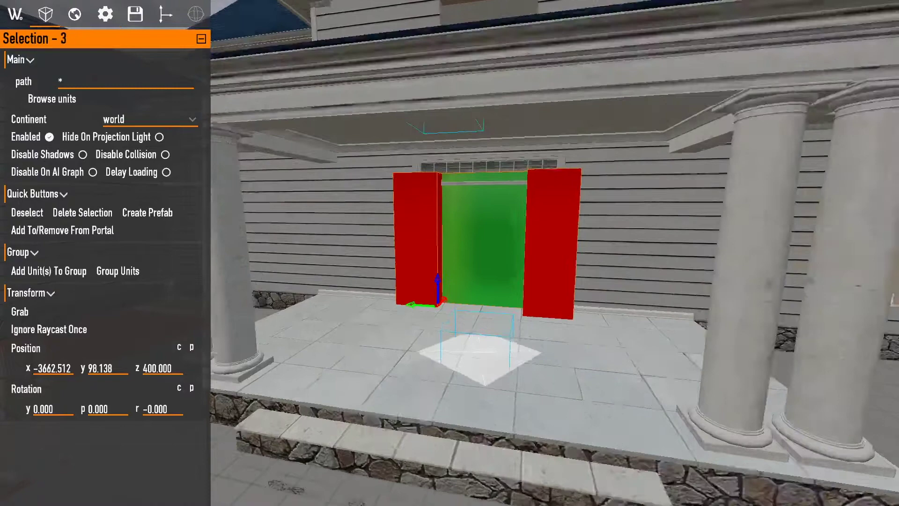
Step: Place a copy of the splitter and two blockers at the blue room's doorway to the hall, rotated 90 degrees in yaw
key(w)
right_drag(408, 279, 545, 235)
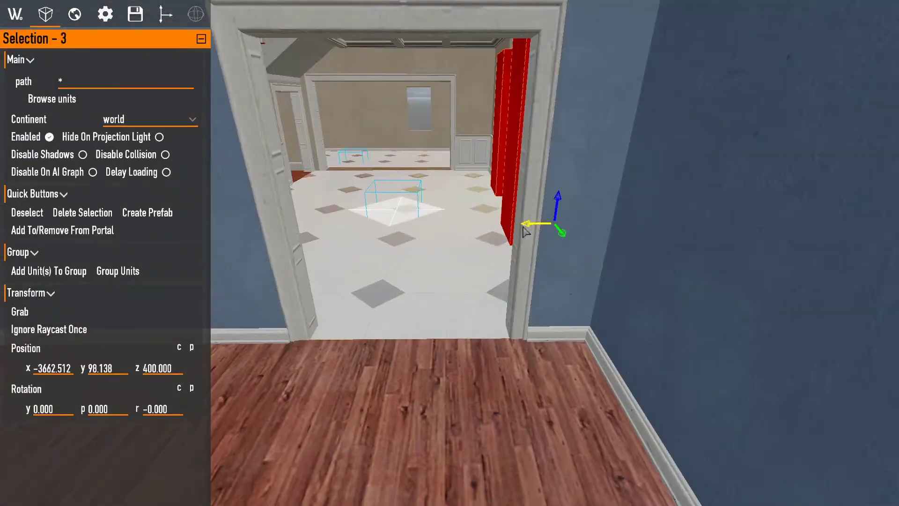
drag(537, 228, 543, 302)
drag(452, 311, 519, 311)
key(a)
key(s)
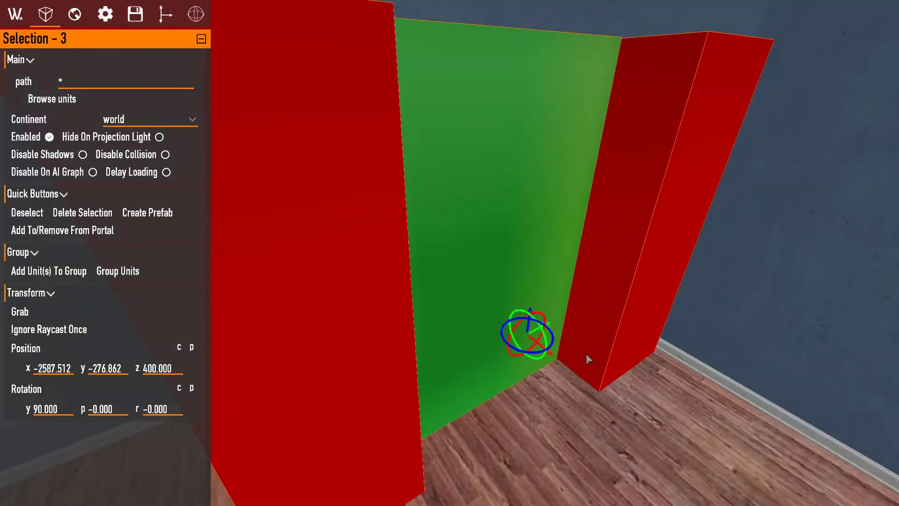
drag(586, 353, 518, 324)
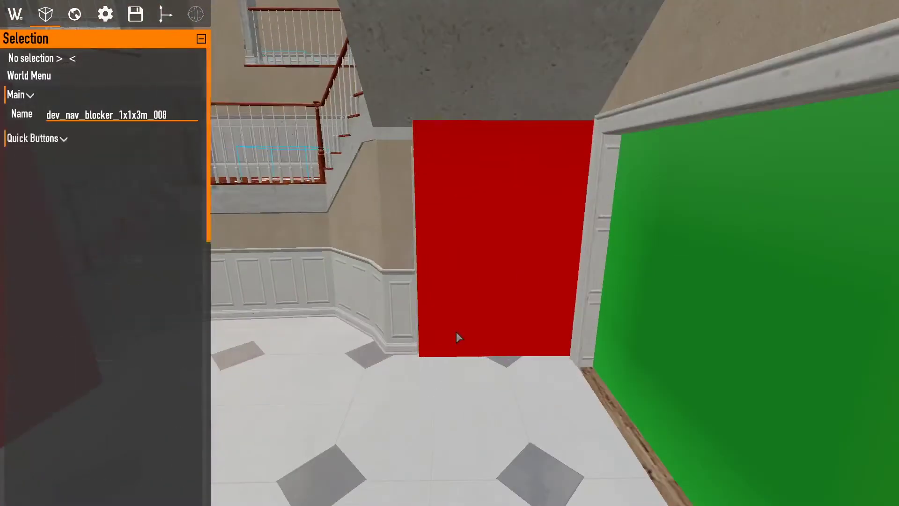
click(456, 332)
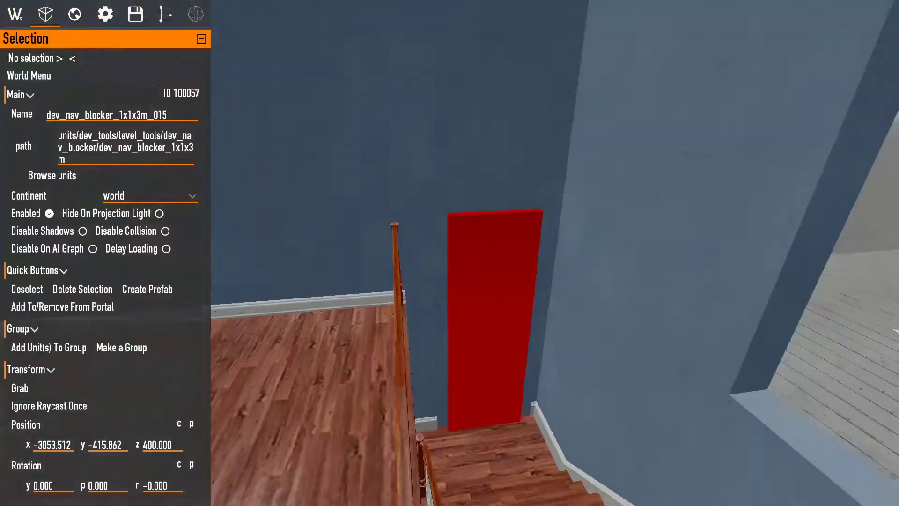
click(531, 288)
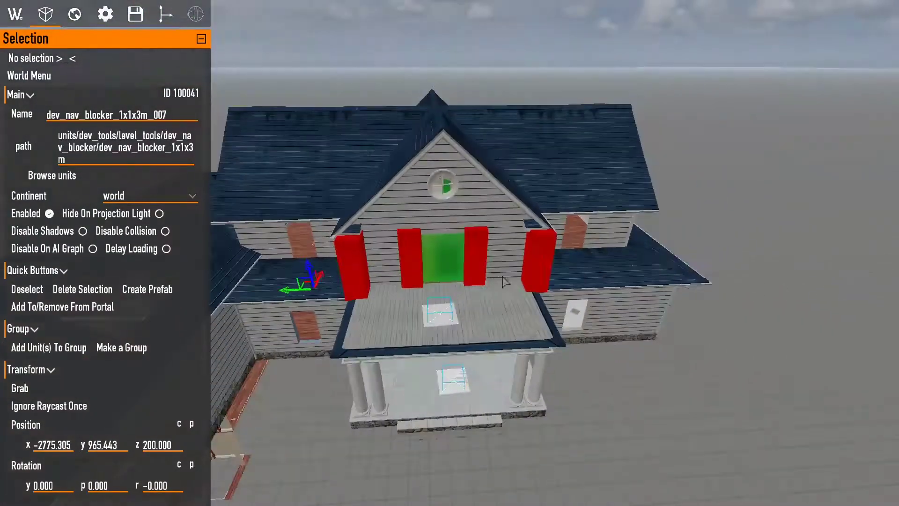
Step: Build the map's navigation data and accept saving the map and reloading the game
click(17, 14)
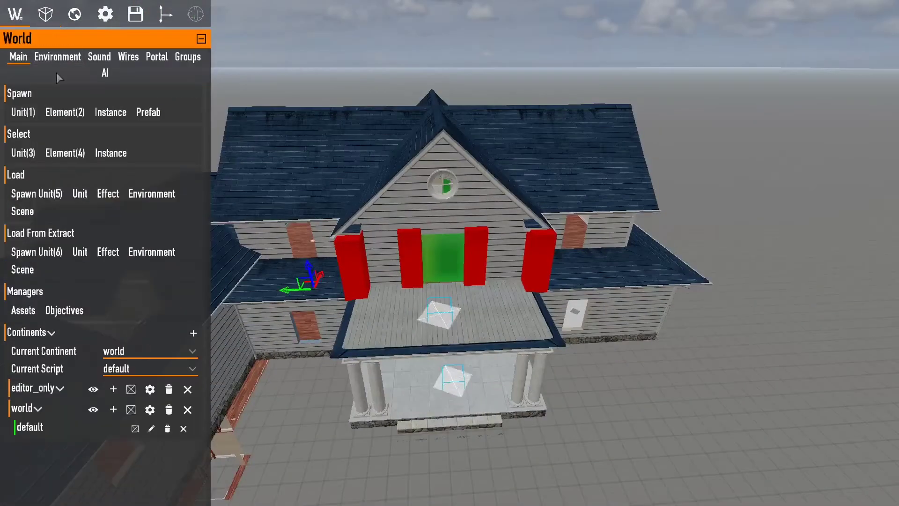
click(106, 73)
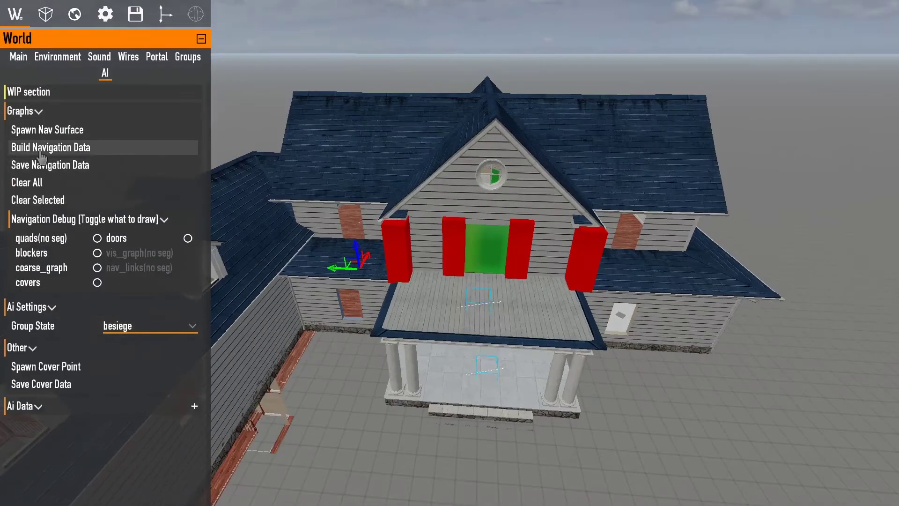
click(65, 149)
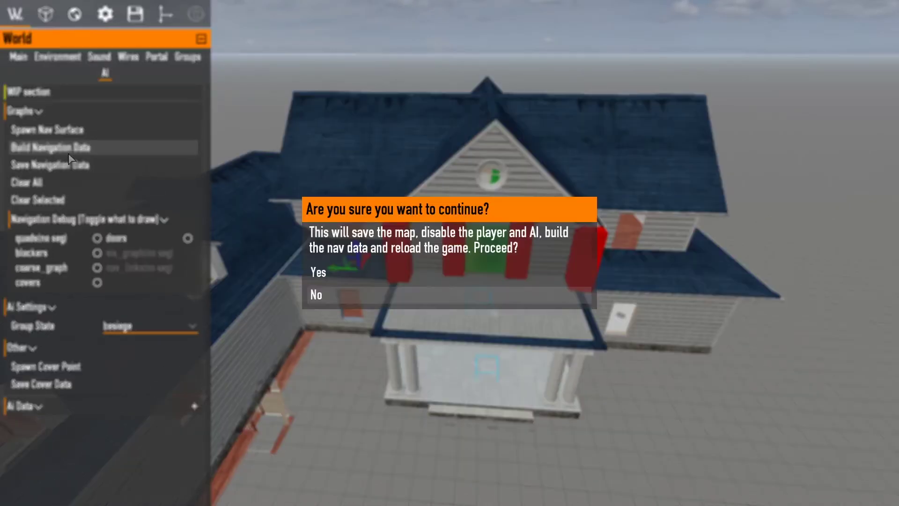
click(379, 281)
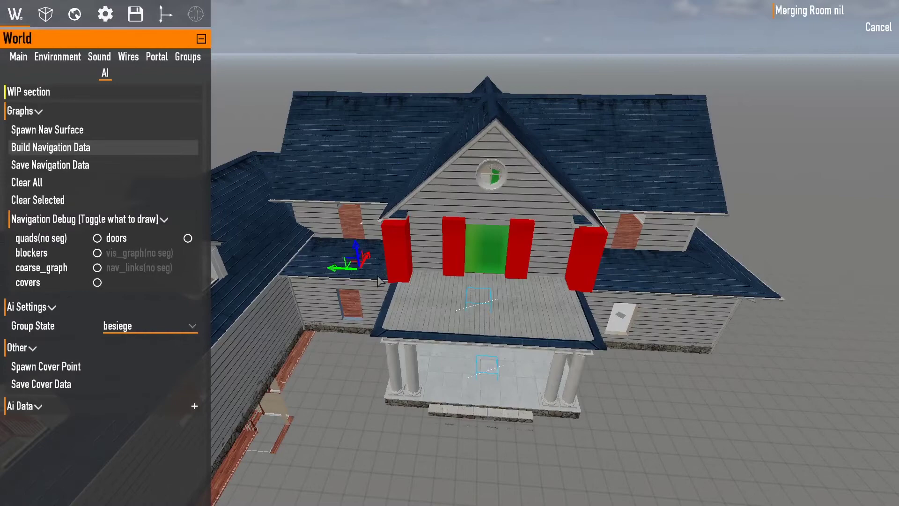
right_drag(379, 281, 387, 263)
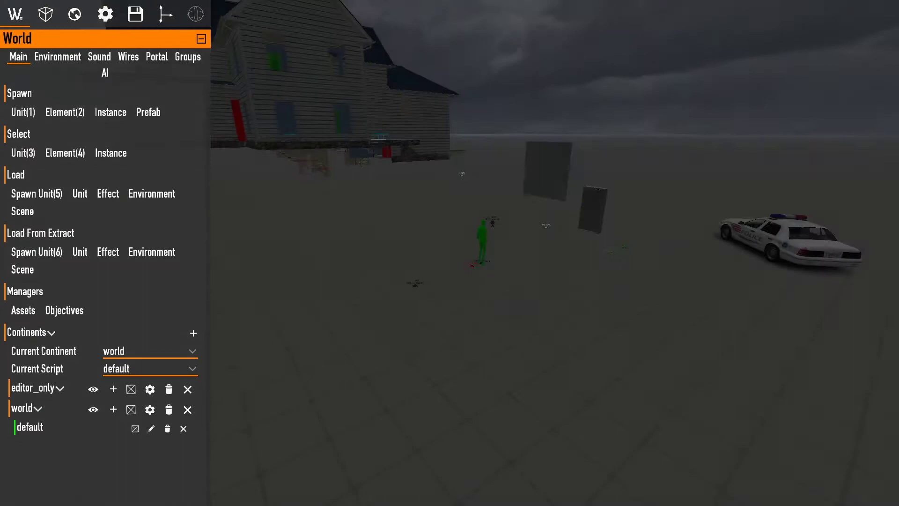
Step: Turn on navigation debug drawing for quads, doors, blockers, coarse_graph and covers
key(s)
key(w)
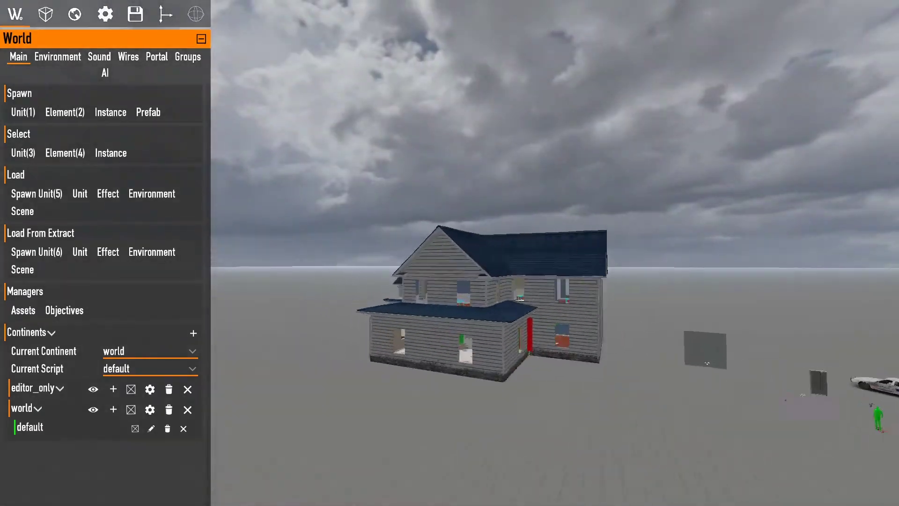
key(w)
key(s)
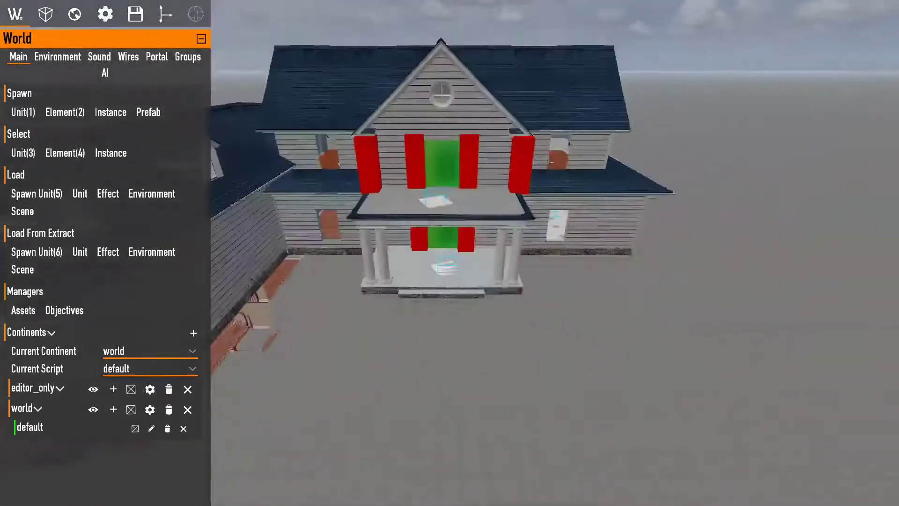
key(w)
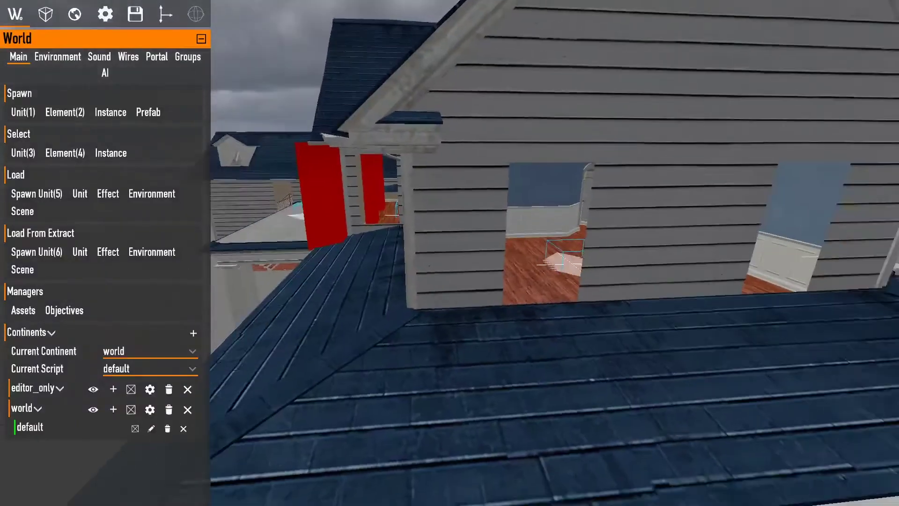
key(w)
key(s)
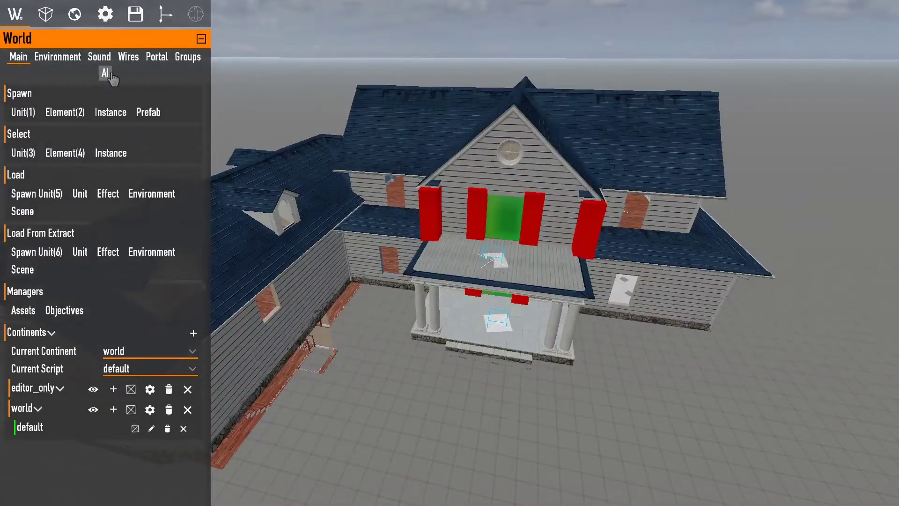
click(105, 73)
right_drag(105, 74, 113, 69)
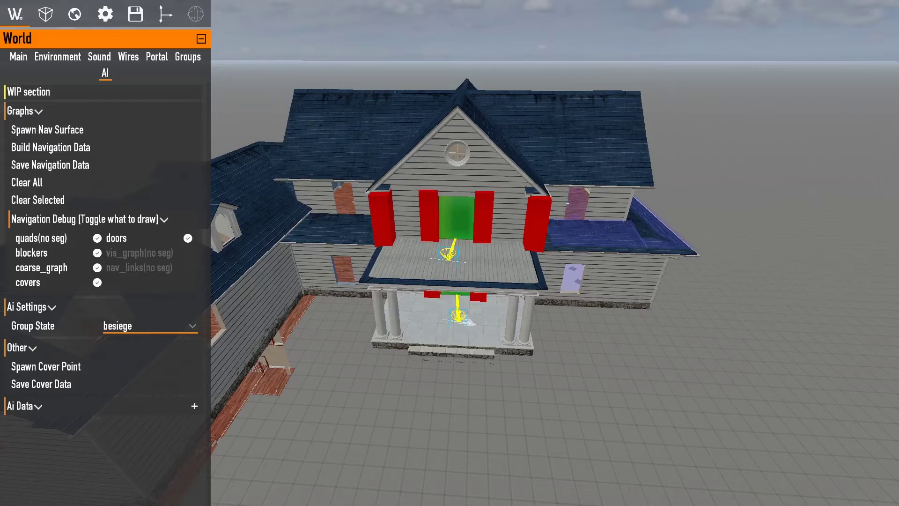
Step: Examine the generated navigation quads on the side roof, the balcony and the front porch
key(w)
key(d)
right_drag(418, 234, 460, 274)
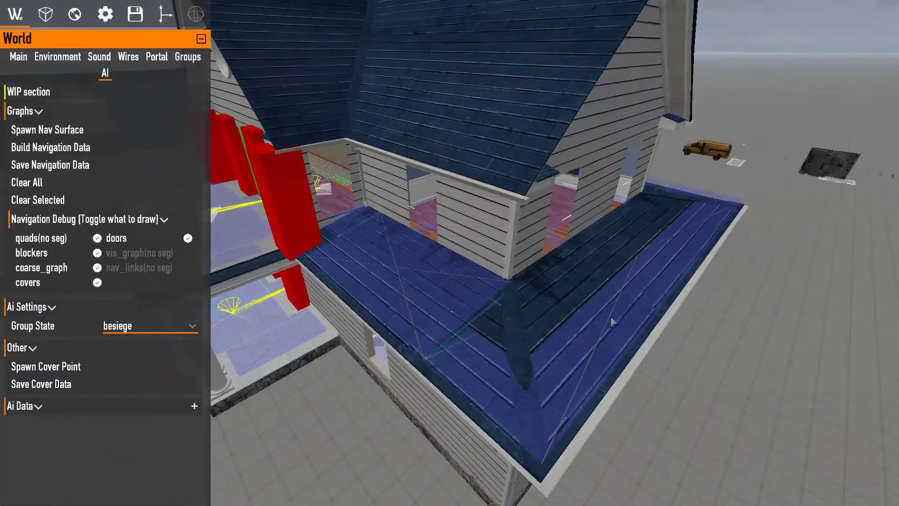
key(d)
right_drag(612, 322, 675, 304)
key(a)
key(w)
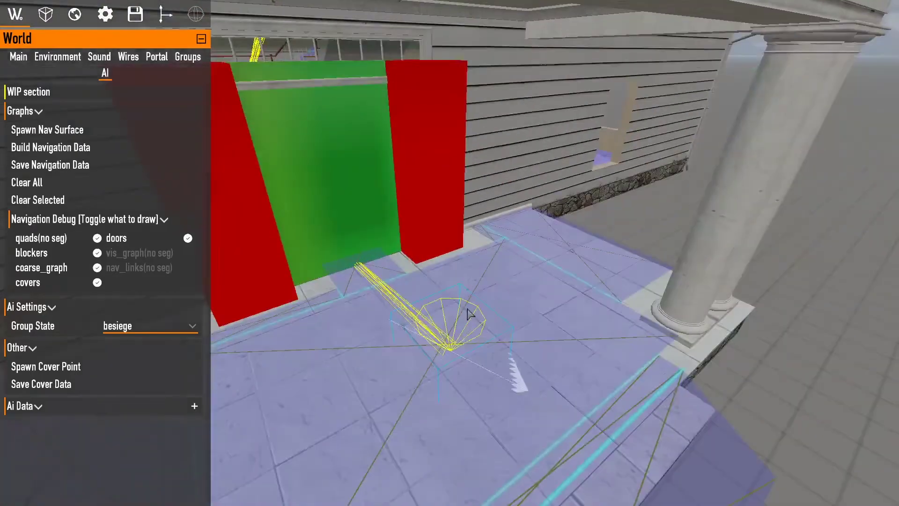
Step: Select the front porch's nav surface and examine the navigation links between the porch and the entrance hall
right_click(516, 374)
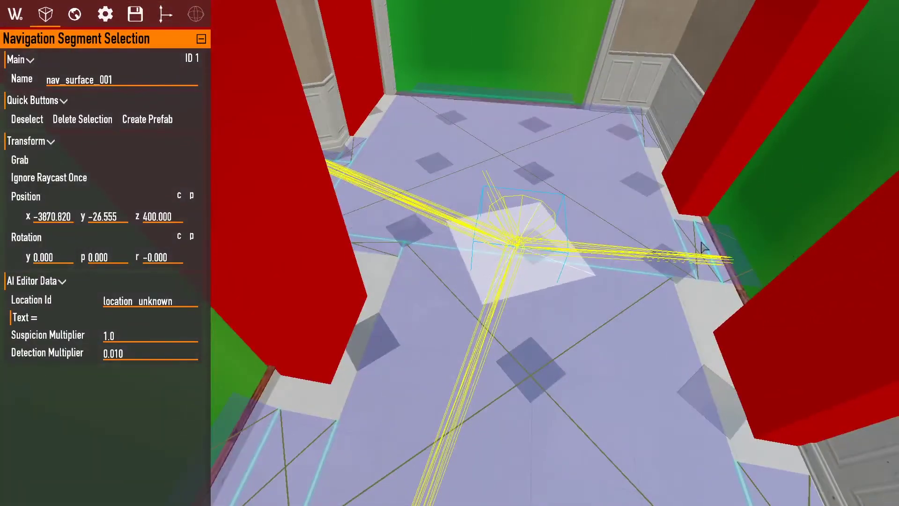
key(d)
key(a)
right_drag(331, 277, 391, 292)
key(d)
key(s)
key(w)
right_drag(464, 270, 491, 258)
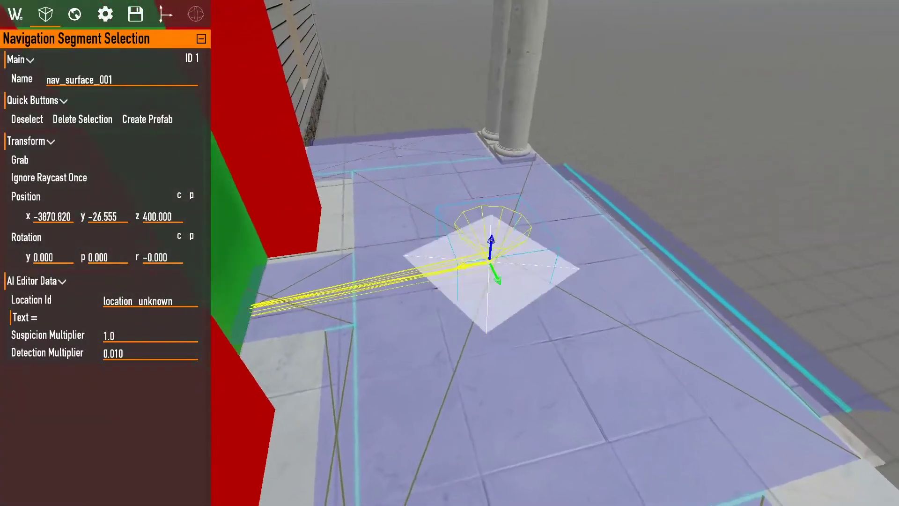
Step: Follow the yellow coarse-graph lines through the splitter doorways from the hall into the wood-floored room and out to the deck
key(w)
right_drag(440, 269, 725, 282)
key(s)
key(w)
key(s)
right_drag(482, 265, 471, 214)
key(s)
right_drag(363, 94, 524, 322)
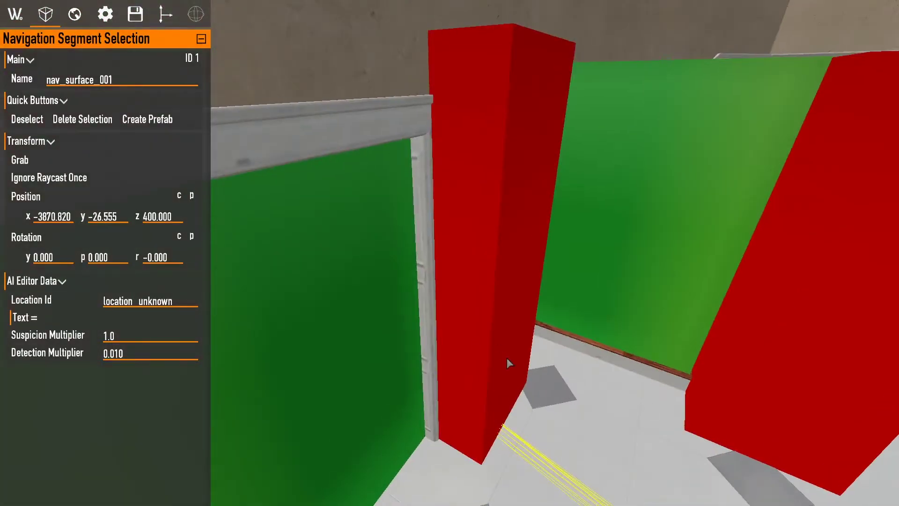
key(s)
right_drag(506, 358, 581, 370)
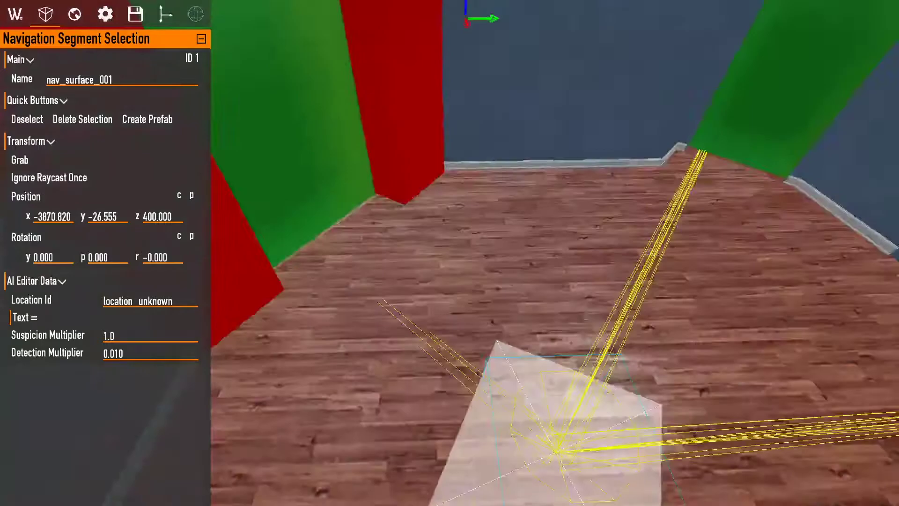
key(w)
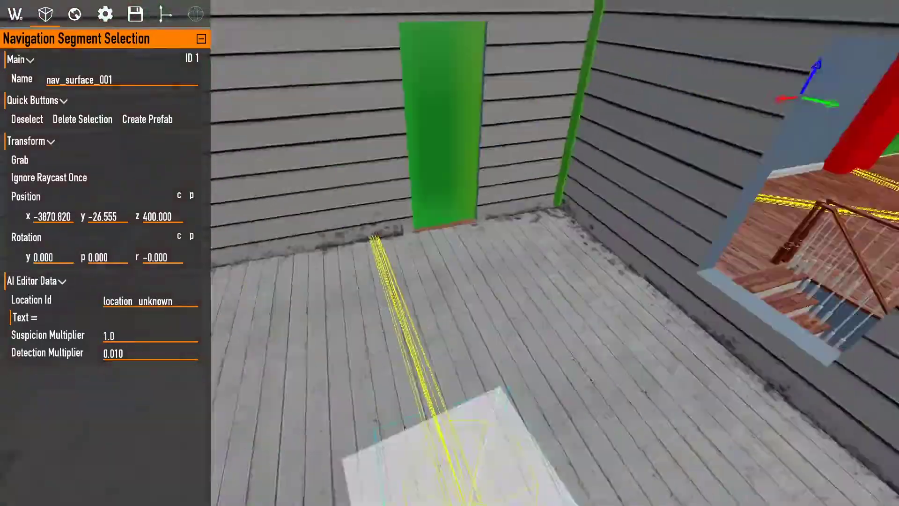
Step: Examine the coarse-graph links between the ground-floor wood-floored room's nav surface and its green splitter doorways
key(s)
key(w)
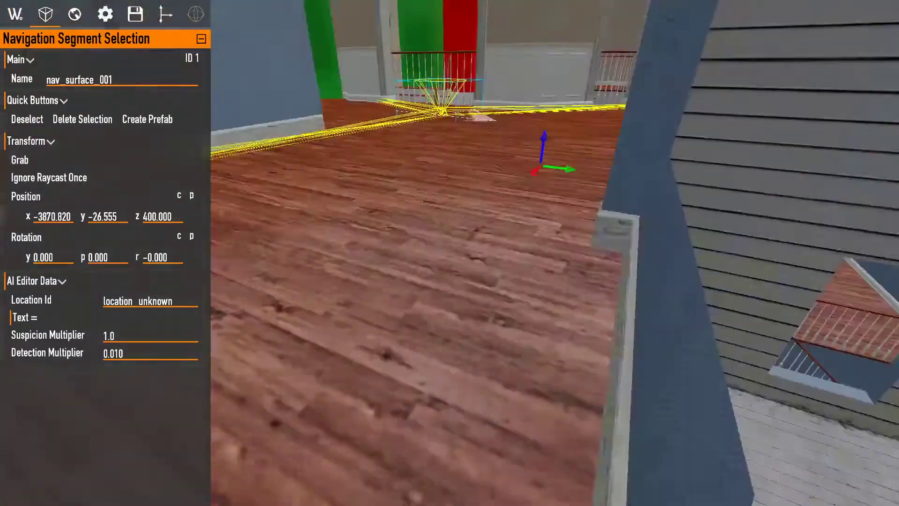
key(w)
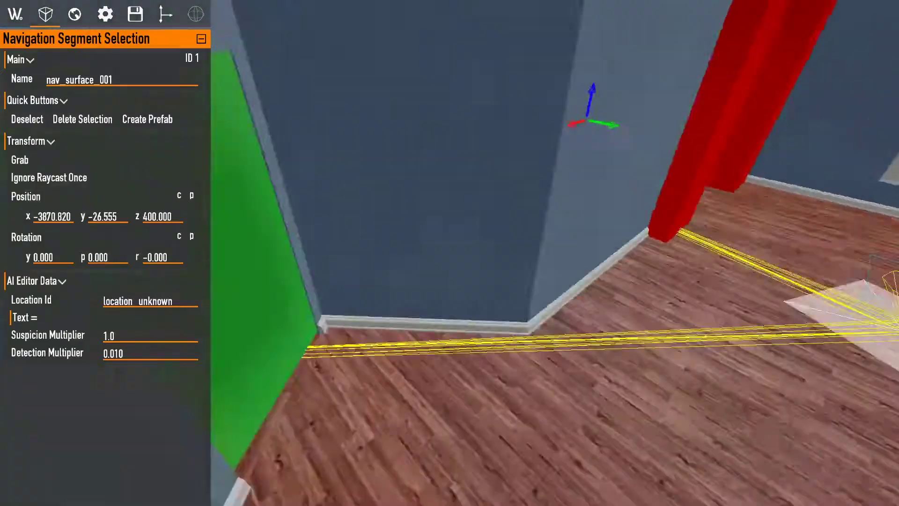
key(s)
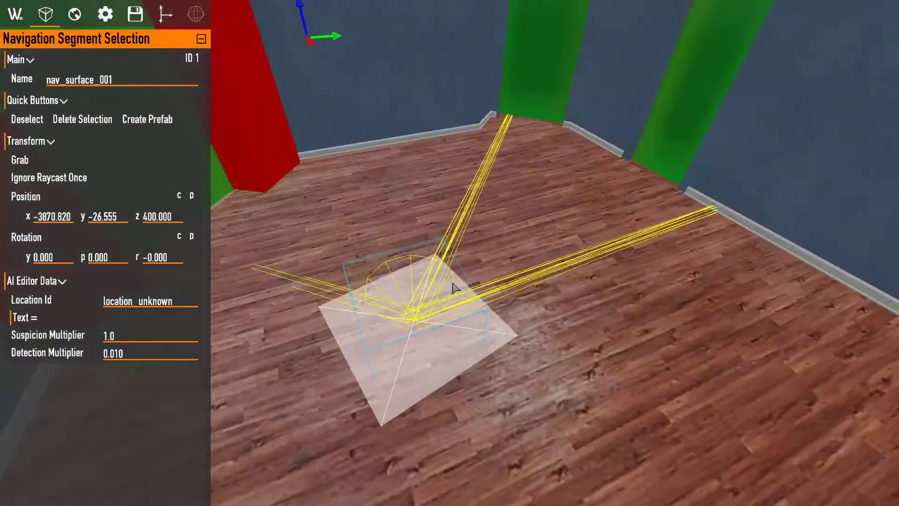
right_drag(453, 283, 427, 282)
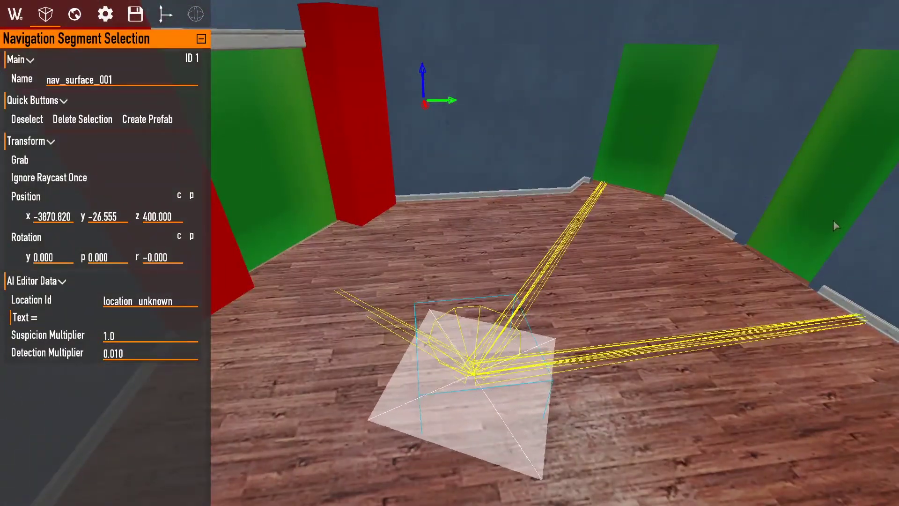
key(d)
right_drag(836, 227, 796, 276)
key(w)
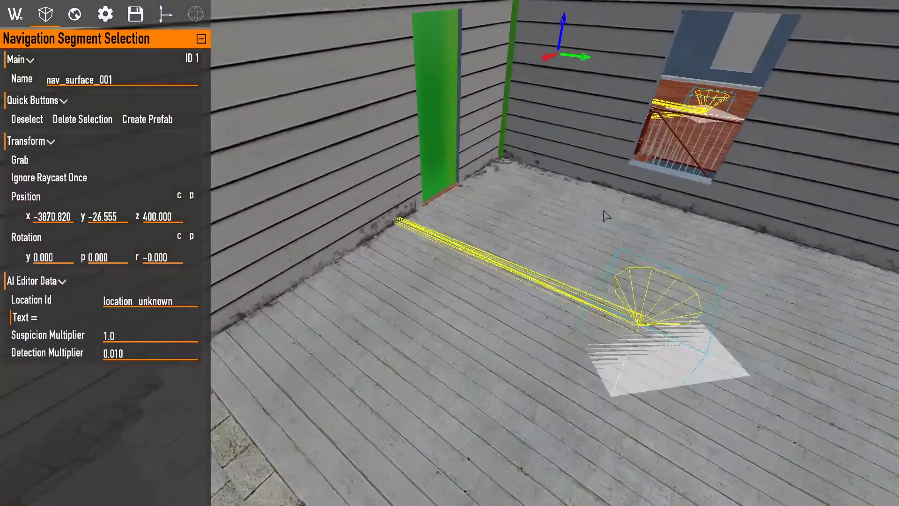
Step: Follow the yellow coarse-graph link from the deck's nav surface through the splitter doorway back into the wood-floored room
key(w)
right_drag(607, 216, 539, 248)
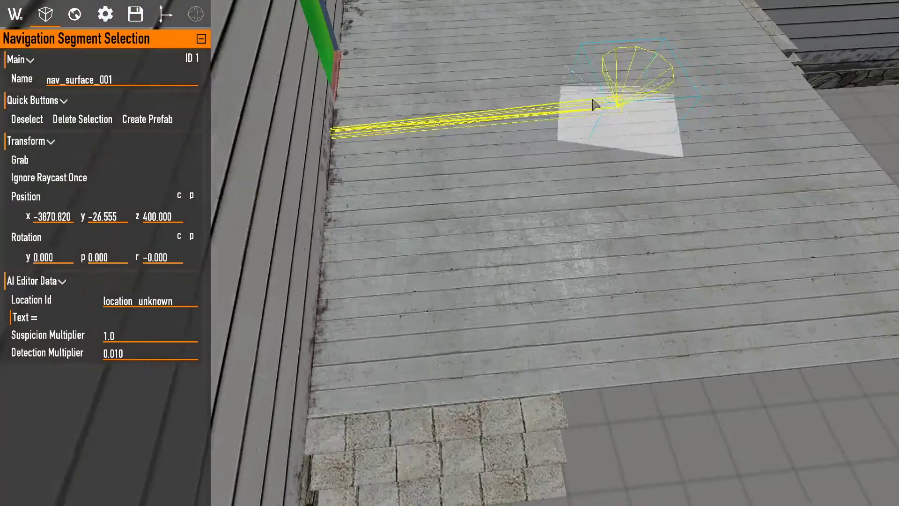
key(w)
right_drag(593, 104, 585, 91)
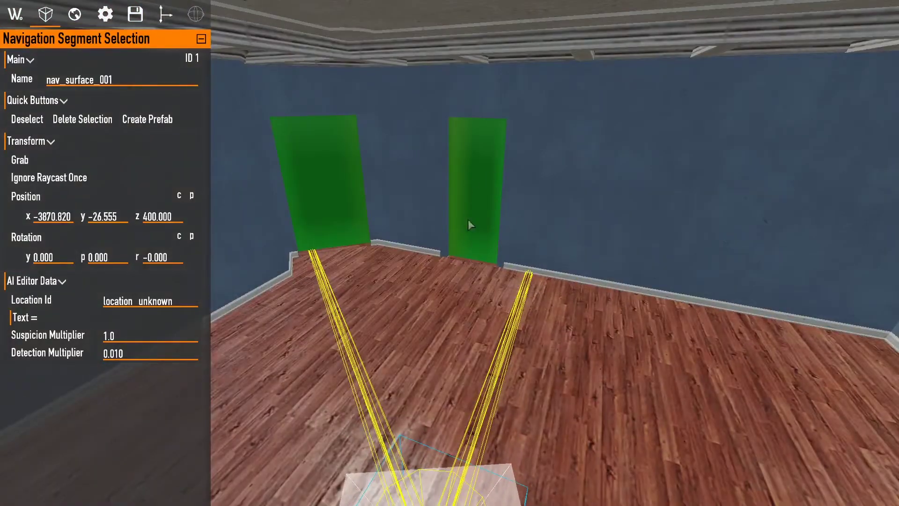
key(s)
right_drag(471, 179, 496, 174)
key(w)
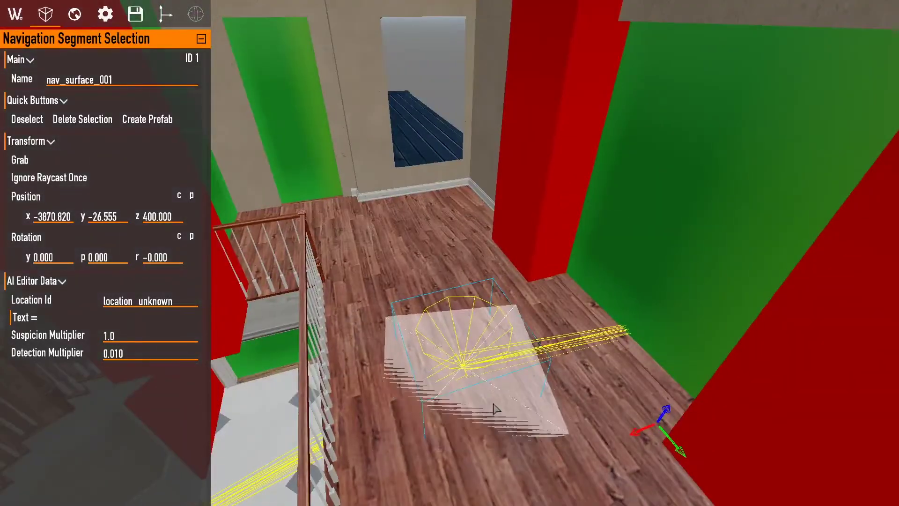
Step: Examine the upstairs landing's nav surface and its coarse-graph link through the splitter doorway to the balcony's nav surface
right_drag(449, 253, 356, 211)
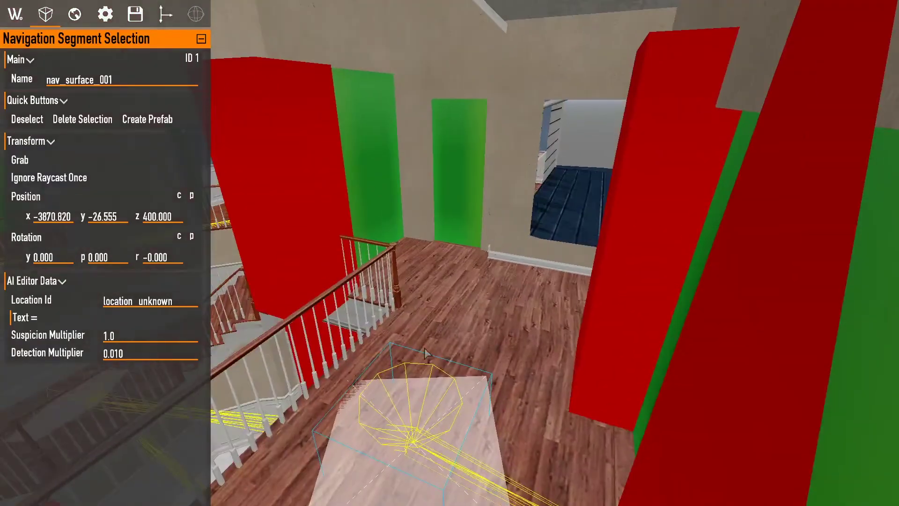
key(a)
right_drag(425, 352, 585, 391)
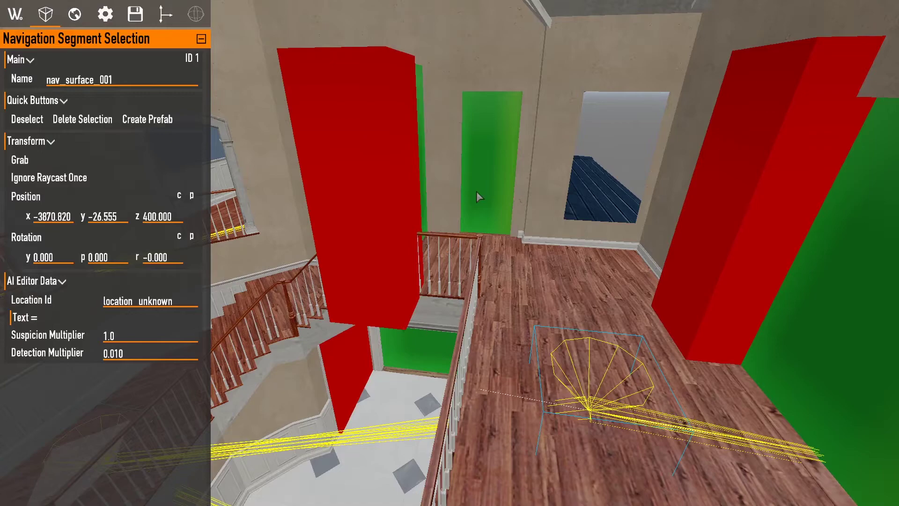
right_drag(476, 191, 480, 502)
key(d)
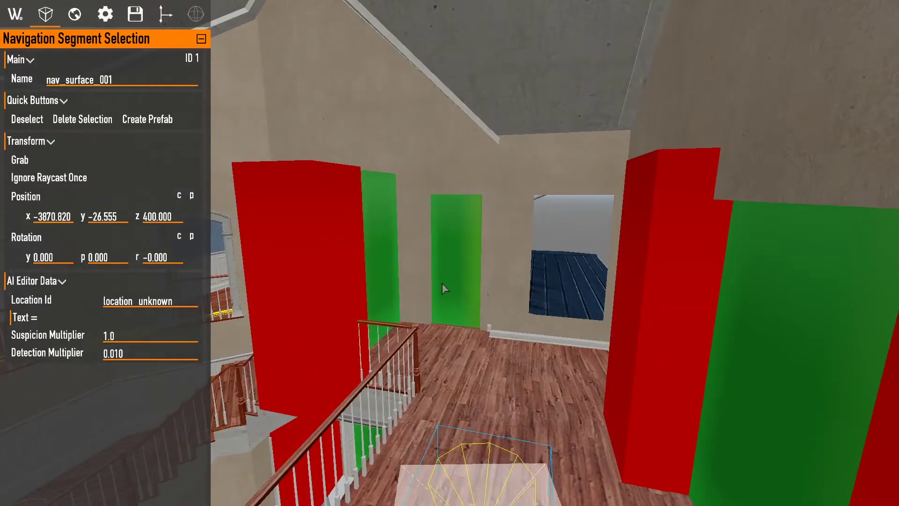
key(d)
mouse_move(441, 253)
right_down()
mouse_move(436, 327)
mouse_move(445, 261)
right_up()
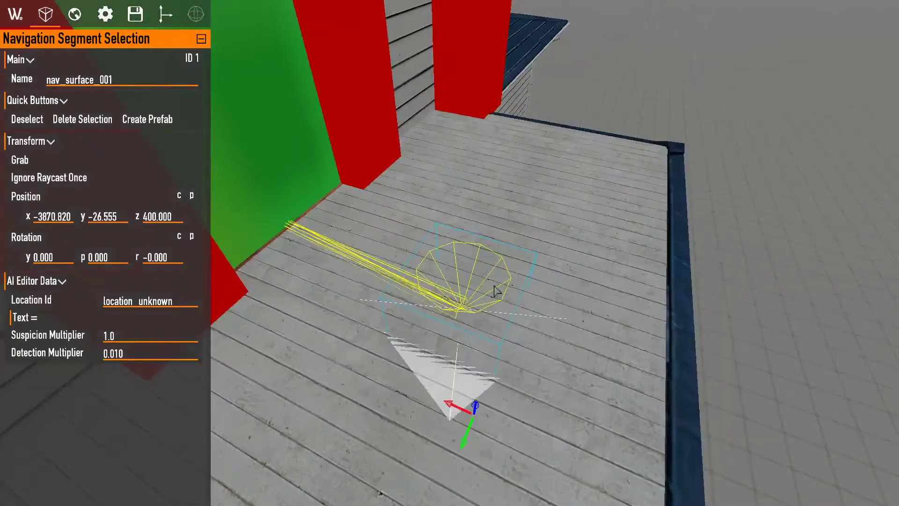
right_drag(496, 294, 609, 281)
key(a)
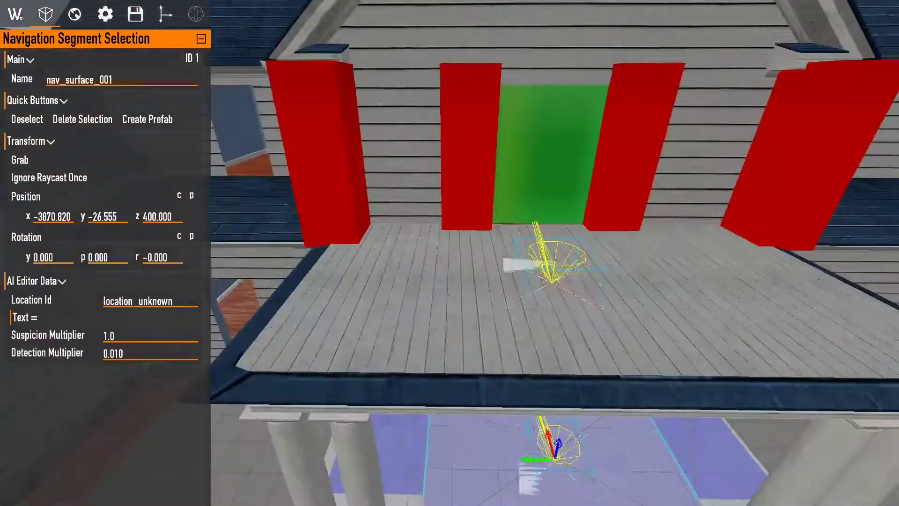
key(s)
mouse_move(506, 256)
right_down()
mouse_move(463, 266)
mouse_move(520, 276)
mouse_move(421, 262)
mouse_move(468, 274)
mouse_move(444, 279)
right_up()
key(w)
Step: Select the balcony's nav surface, return to the upstairs landing and open the AI navigation debug options
click(438, 277)
key(a)
key(s)
key(d)
key(w)
key(w)
click(72, 18)
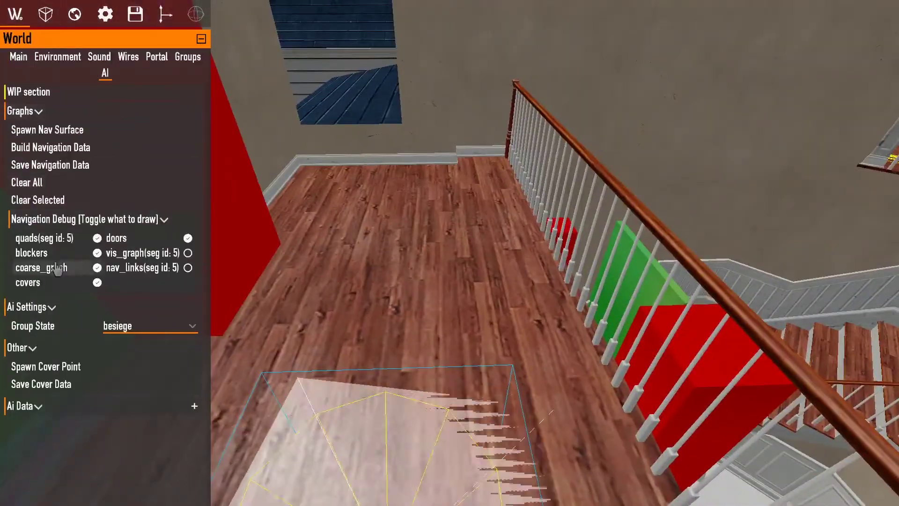
Step: Select the upstairs landing's nav surface and inspect the quads there and in the adjoining blue-walled room
right_drag(403, 300, 407, 337)
key(s)
click(406, 398)
key(s)
right_drag(406, 398, 473, 389)
key(a)
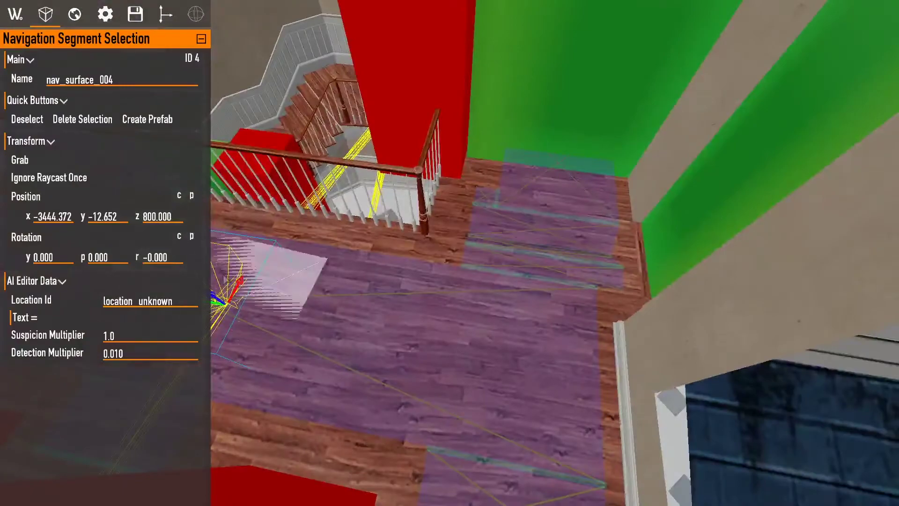
right_drag(224, 276, 258, 270)
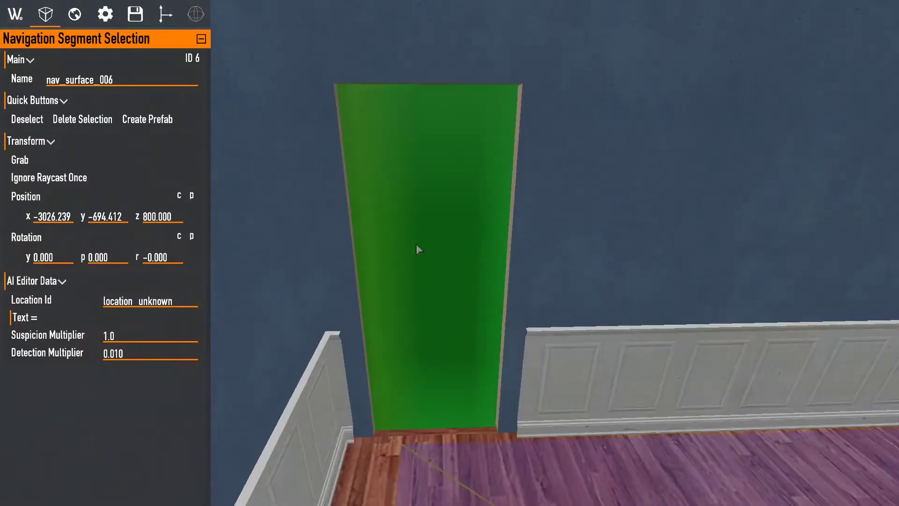
Step: Try to move the nav splitter out of the narrow upstairs landing doorway and along the wall, and undo the move
click(446, 338)
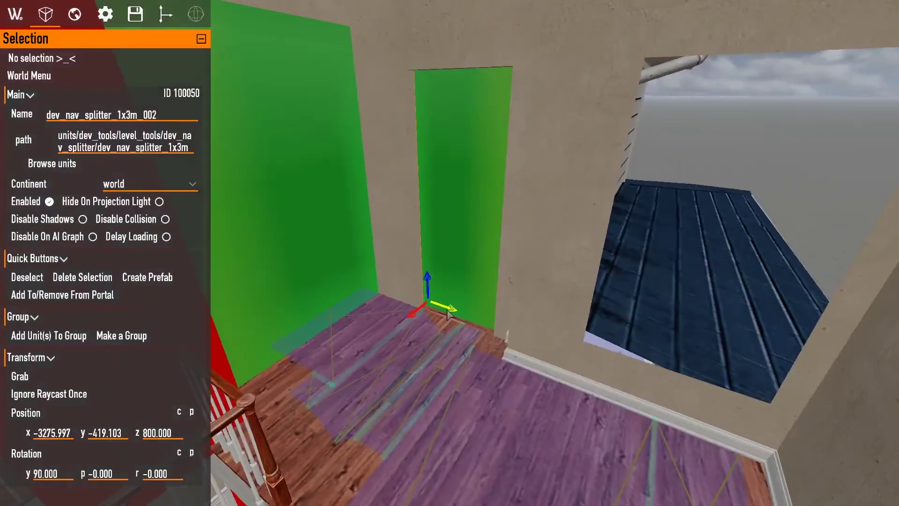
drag(448, 309, 614, 346)
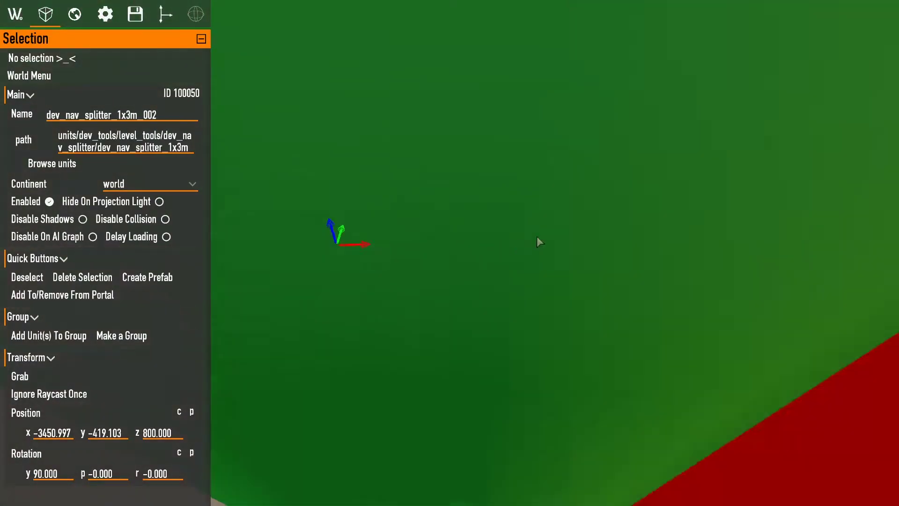
right_drag(537, 236, 658, 406)
key(ctrl+z)
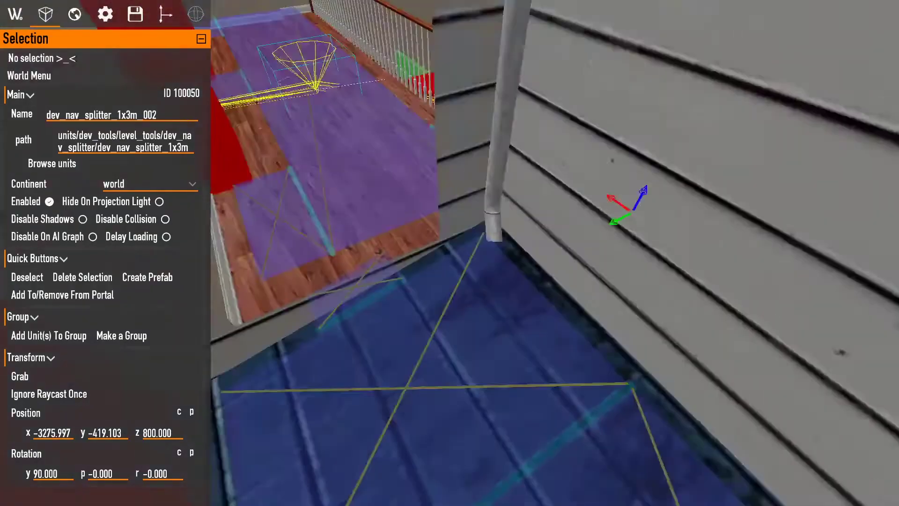
Step: Examine where the side roof's quads run through the upstairs window openings, and select the nearby upstairs room's nav surface
right_drag(557, 290, 607, 275)
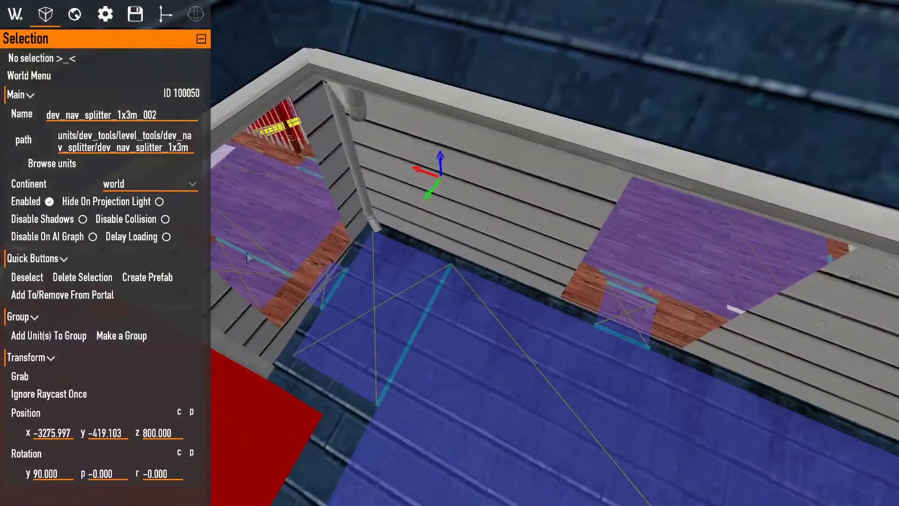
right_drag(225, 315, 273, 323)
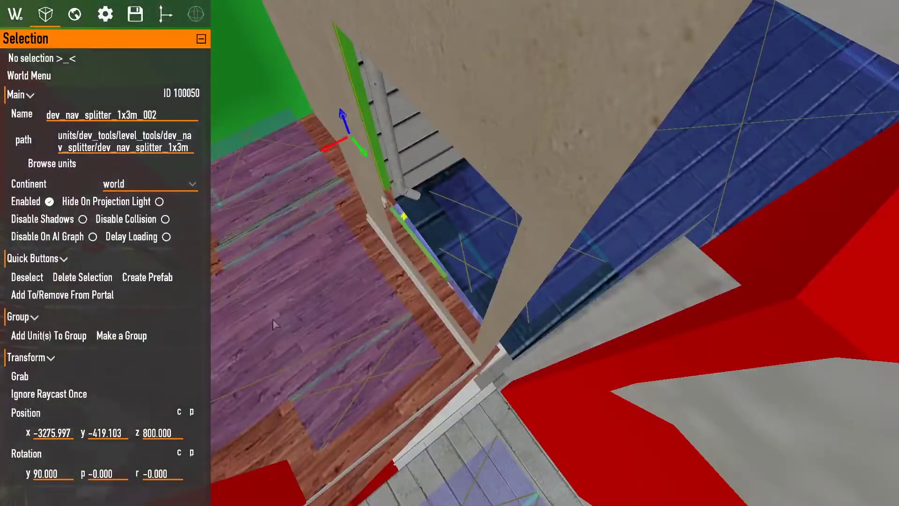
mouse_move(477, 248)
right_down()
mouse_move(570, 332)
mouse_move(665, 344)
mouse_move(479, 248)
right_up()
right_drag(608, 187, 285, 263)
mouse_move(480, 248)
right_down()
mouse_move(546, 233)
mouse_move(655, 263)
mouse_move(797, 279)
mouse_move(656, 234)
mouse_move(480, 249)
right_up()
click(546, 233)
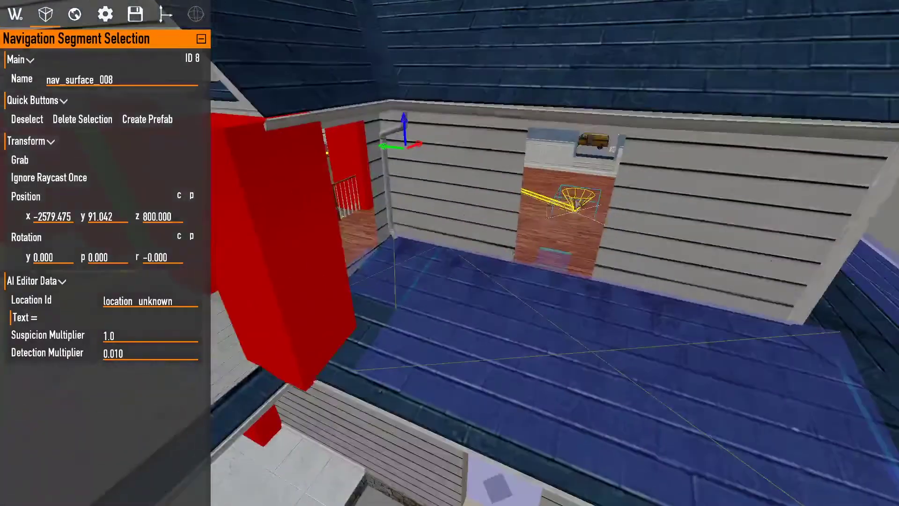
Step: Select the 1x1x3m nav blocker at the side roof's edge and clone it toward the upstairs windows
click(310, 313)
right_drag(310, 314, 310, 313)
right_drag(441, 328, 440, 328)
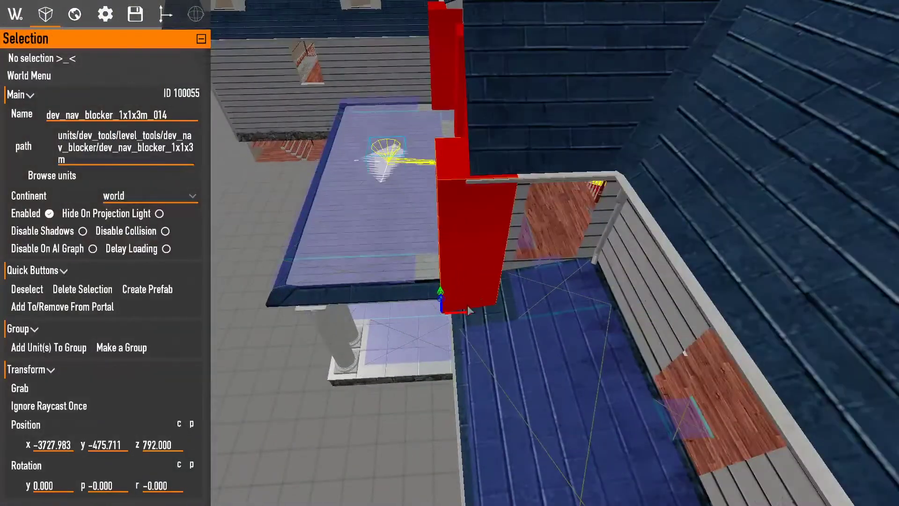
right_drag(549, 310, 549, 310)
mouse_move(322, 306)
alt+mouse_down()
mouse_move(421, 323)
mouse_move(428, 310)
alt+mouse_up()
right_drag(429, 310, 429, 310)
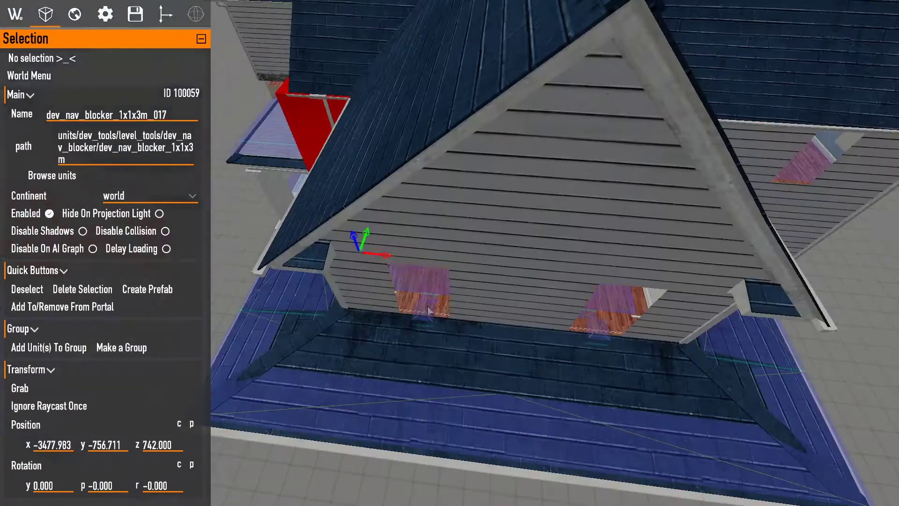
Step: Align the cloned nav blocker with the gable-side window and clone it onto the neighbouring upstairs windows
right_drag(460, 250, 459, 249)
drag(373, 281, 496, 302)
right_drag(496, 302, 497, 303)
mouse_move(398, 254)
mouse_down()
mouse_move(485, 259)
mouse_move(412, 255)
mouse_up()
right_drag(412, 255, 412, 255)
alt+drag(716, 259, 354, 235)
right_drag(354, 234, 354, 235)
alt+drag(602, 164, 344, 183)
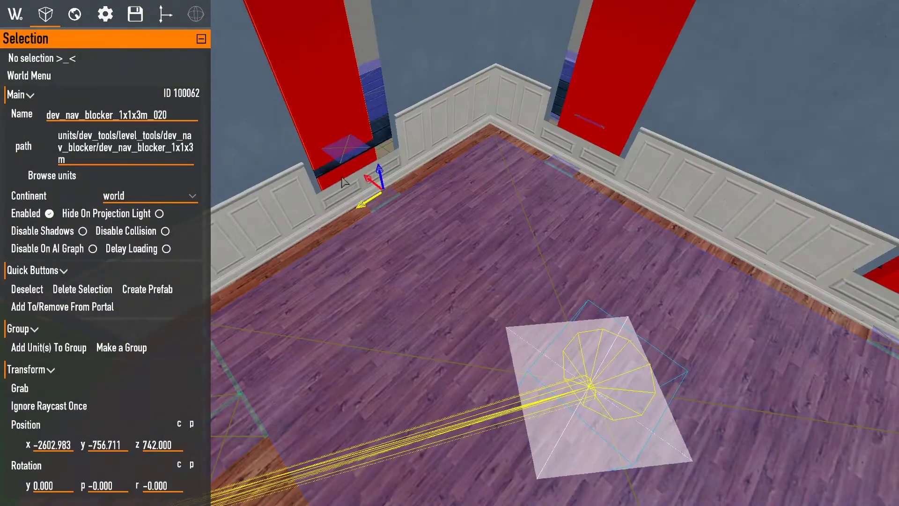
Step: Clone the nav blocker to another open upstairs window and shift it into the opening
right_drag(380, 183, 380, 184)
alt+drag(365, 213, 527, 229)
right_drag(533, 227, 533, 228)
drag(552, 288, 547, 263)
right_drag(550, 269, 473, 241)
Step: Clone more nav blockers over the remaining upstairs windows, placing the last at x -3479.983, y -471.711, z 742
mouse_move(697, 191)
alt+mouse_down()
mouse_move(398, 329)
mouse_move(366, 318)
alt+mouse_up()
right_drag(366, 318, 366, 317)
drag(461, 231, 393, 246)
right_drag(390, 241, 390, 242)
drag(392, 222, 440, 221)
mouse_move(463, 242)
mouse_down()
mouse_move(462, 218)
mouse_move(437, 208)
mouse_up()
right_drag(437, 208, 438, 208)
alt+drag(364, 215, 485, 234)
right_drag(484, 234, 484, 233)
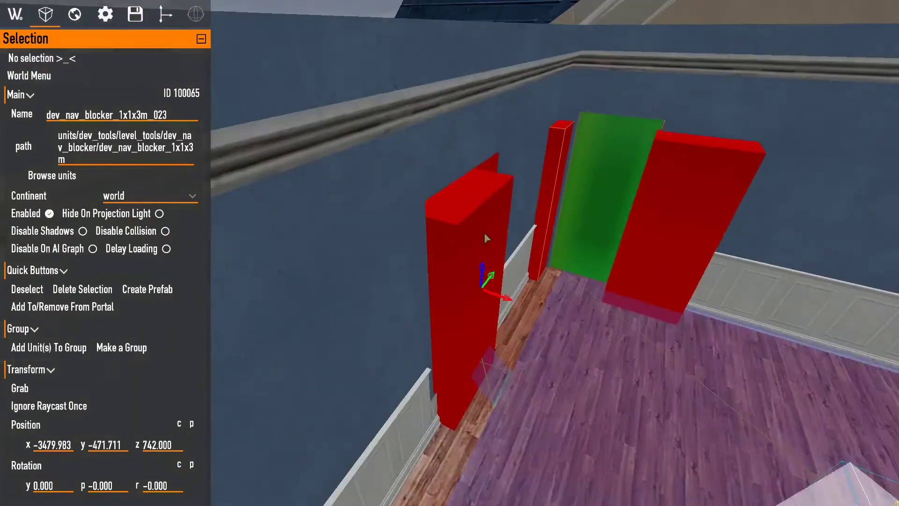
Step: Rebuild the navigation data, confirming the map save and game reload
click(63, 16)
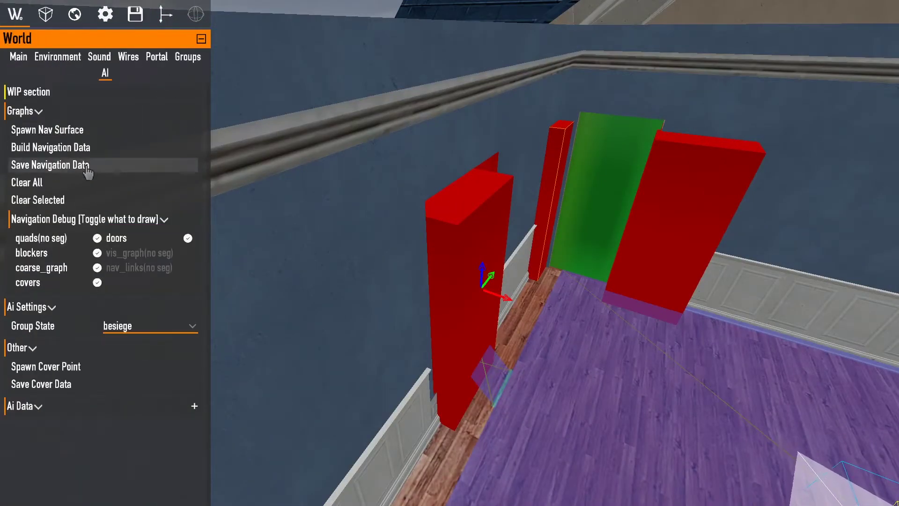
click(92, 150)
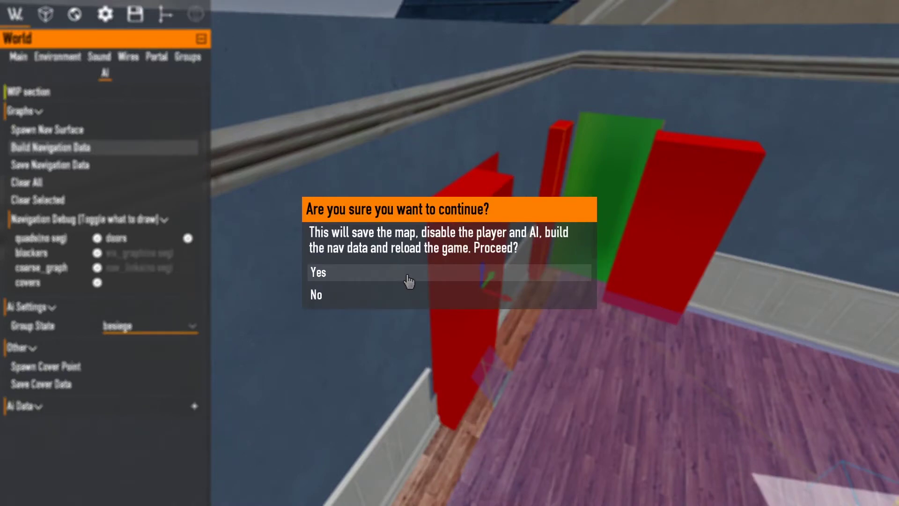
click(408, 281)
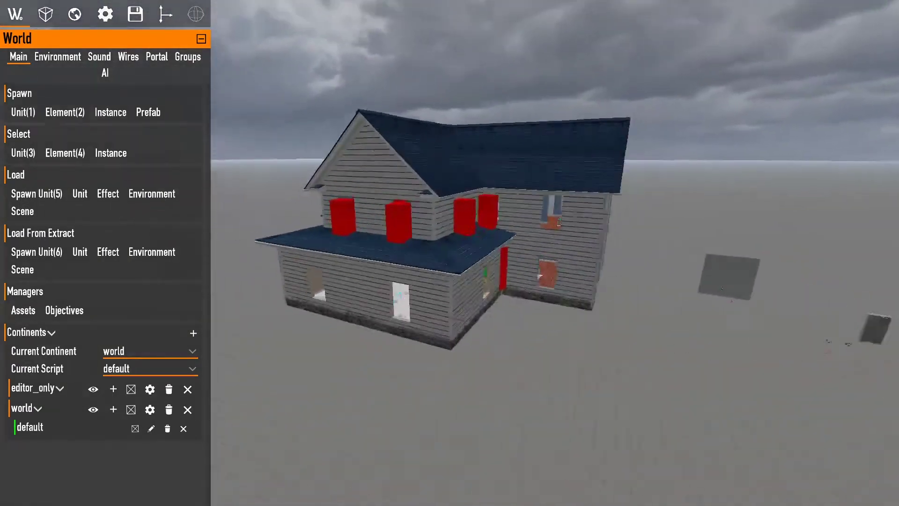
Step: Show the AI navigation options and examine the rebuilt quads and coarse-graph links around the blocked upstairs windows
key(w)
click(105, 73)
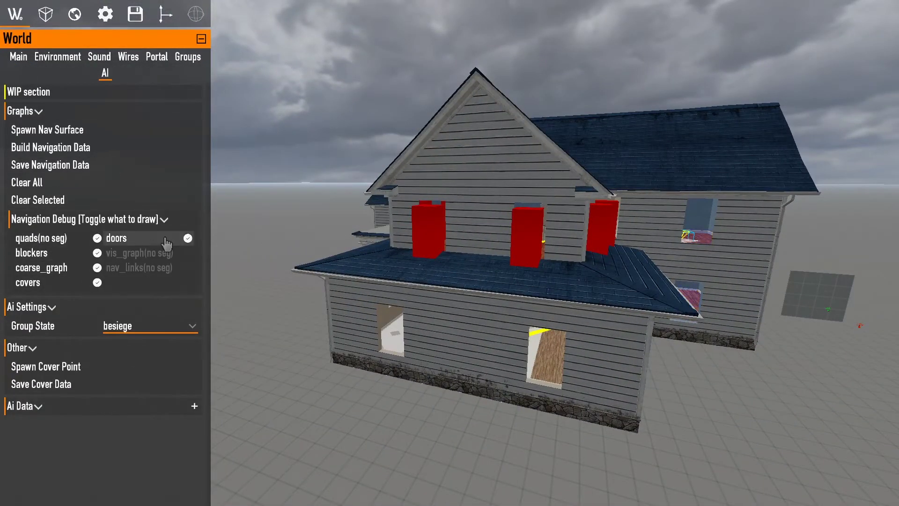
key(w)
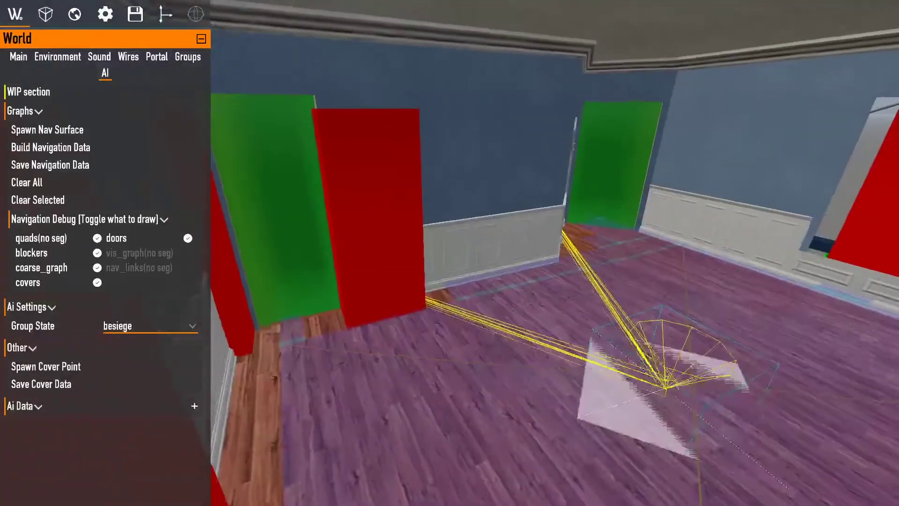
key(w)
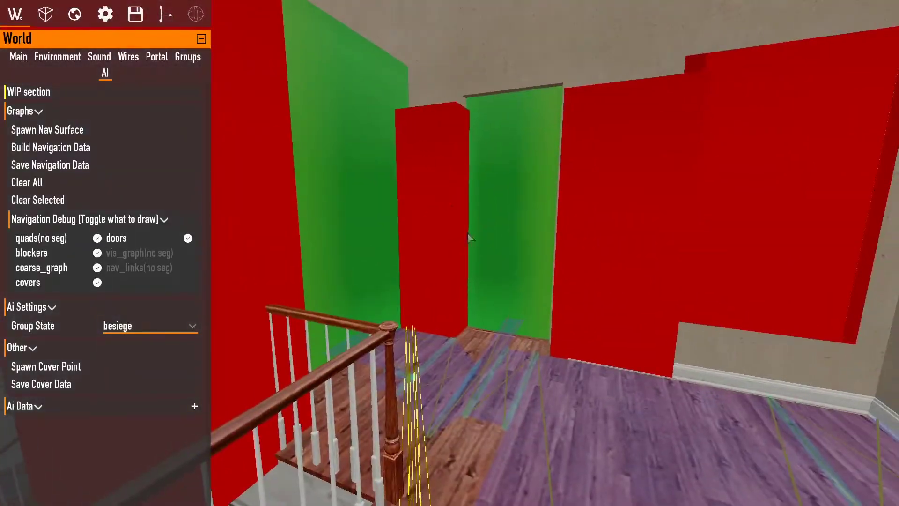
key(w)
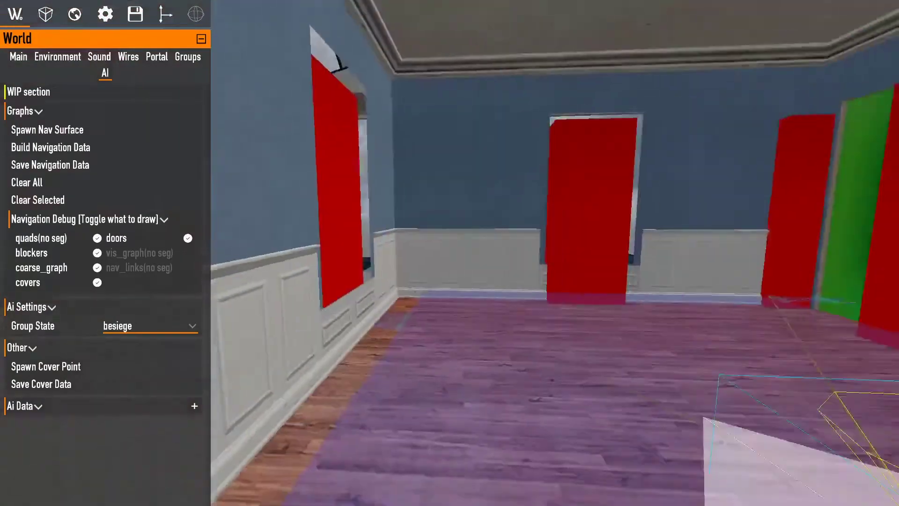
key(w)
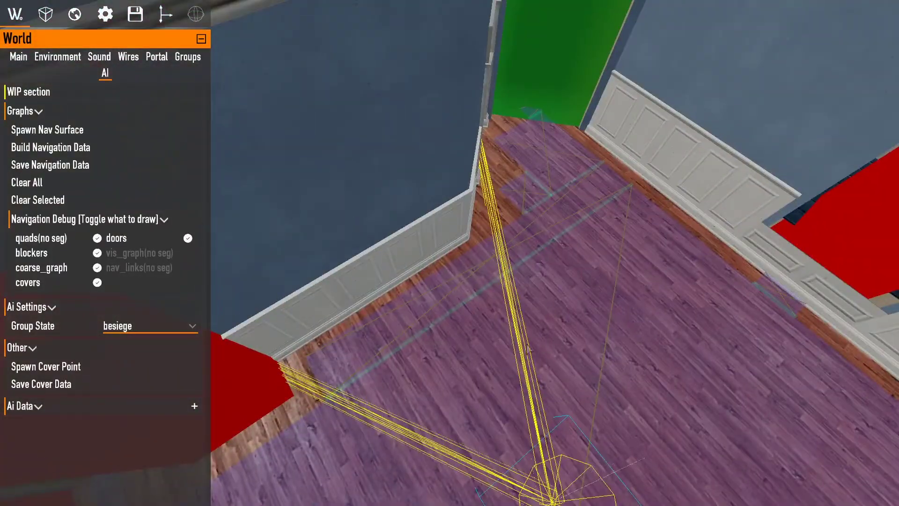
key(w)
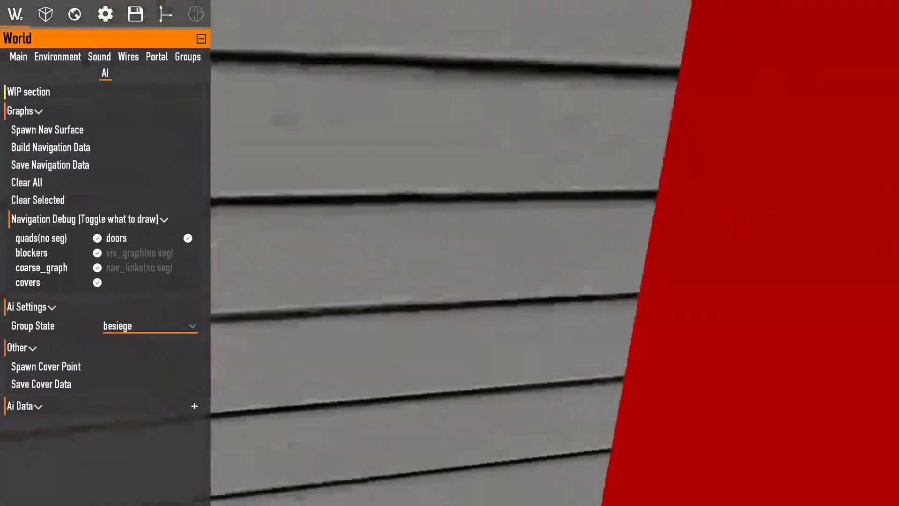
Step: Hide the editor units and inspect the navigation surfaces on the upstairs floor, the staircases and the front porch
key(w)
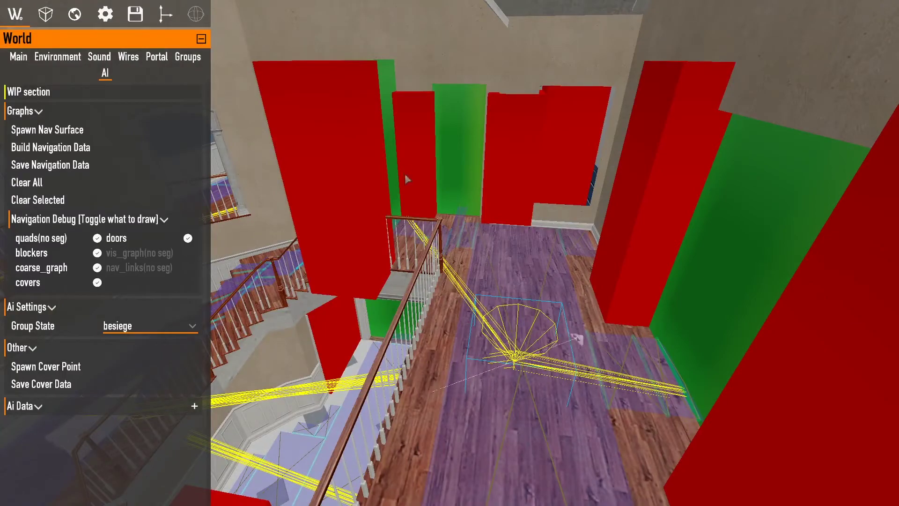
key(s)
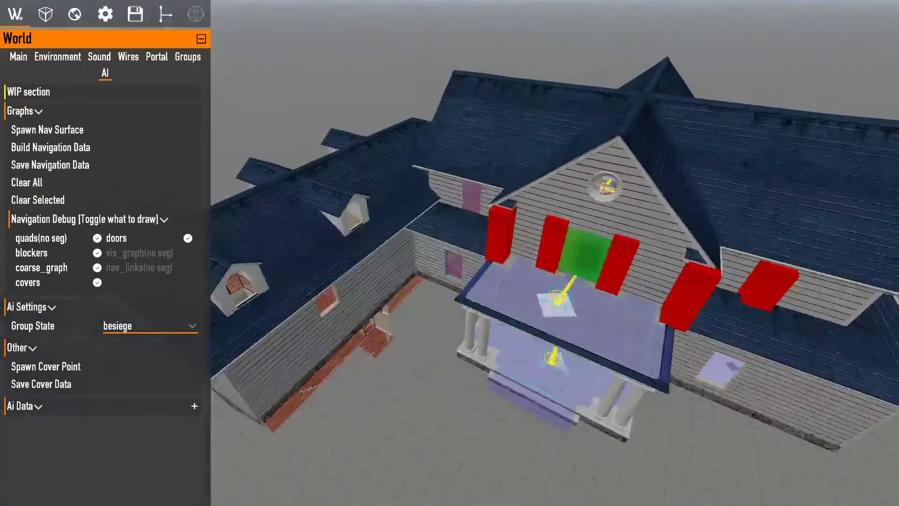
key(w)
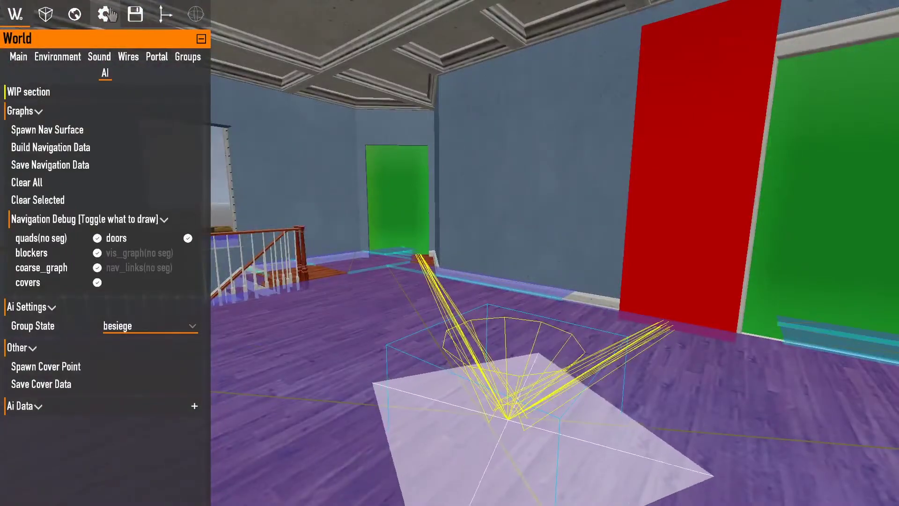
click(106, 14)
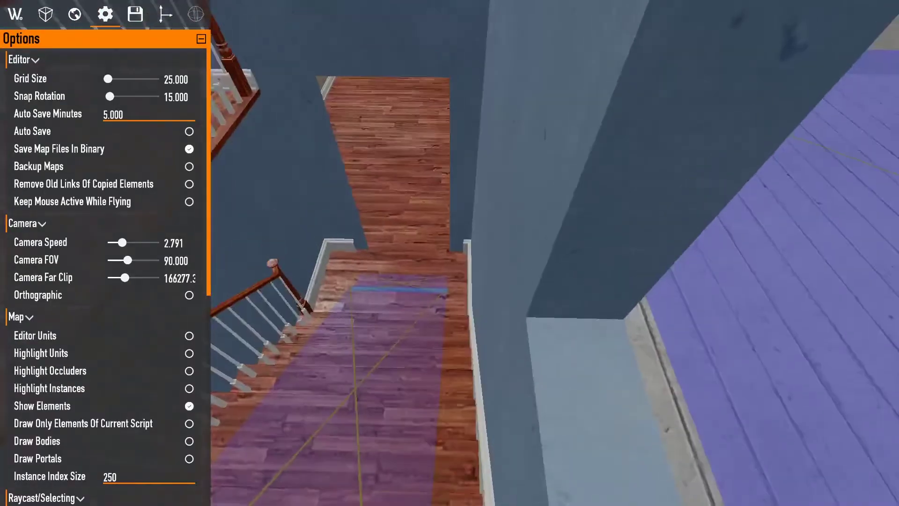
key(w)
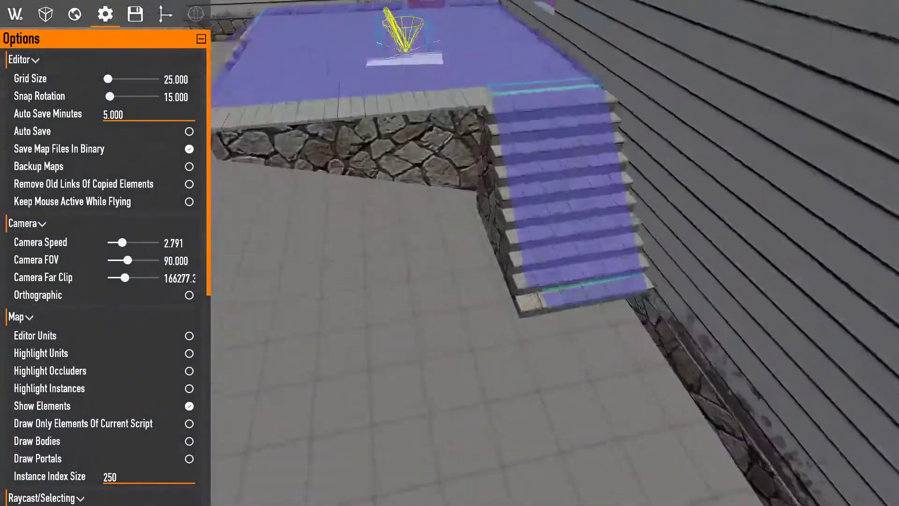
key(s)
key(w)
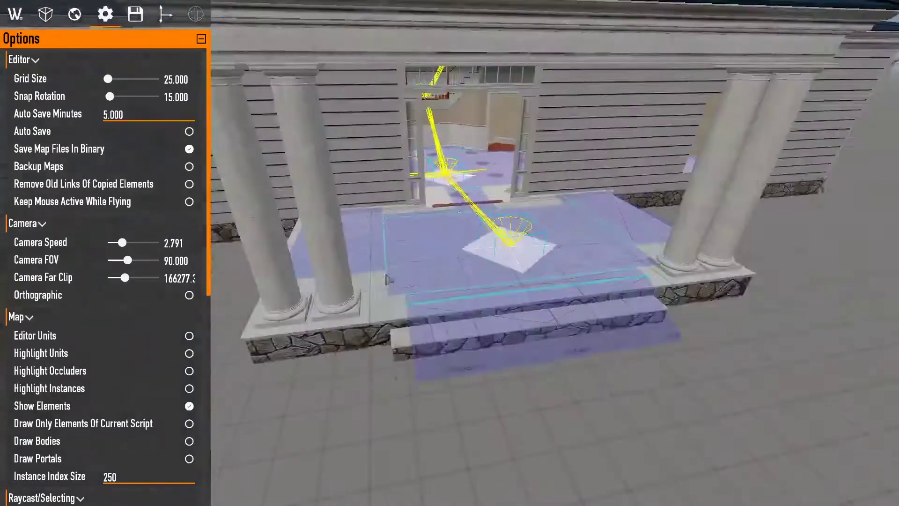
Step: Search the spawnable elements for "spawnen" and pick SpawnEnemyDummy for placement
click(15, 14)
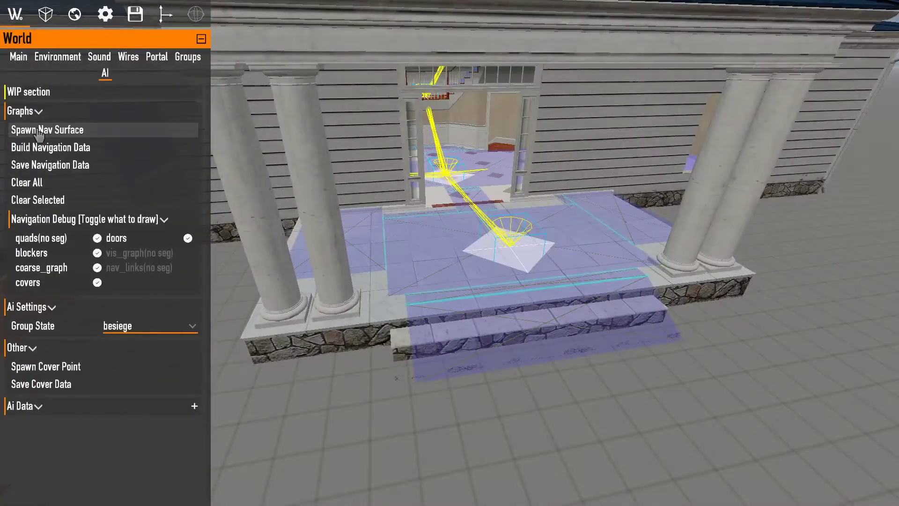
right_click(120, 96)
click(21, 57)
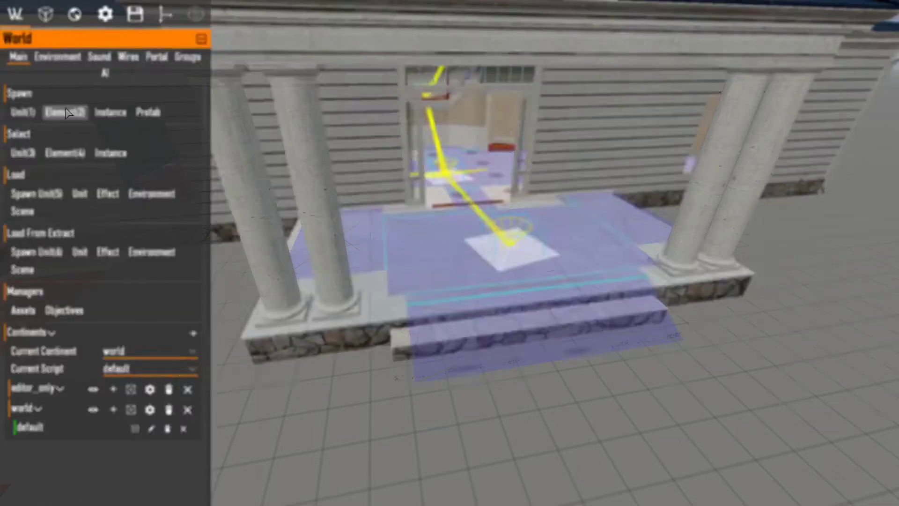
click(69, 112)
text(spawnen)
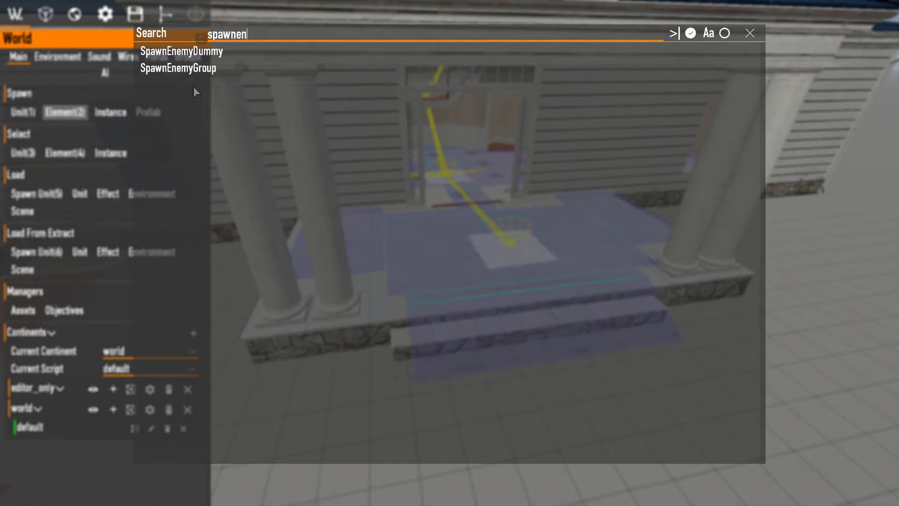
click(213, 55)
Step: Place the enemy dummy element on the ground-floor room's wooden floor, test its SWAT spawn and stop the test
key(w)
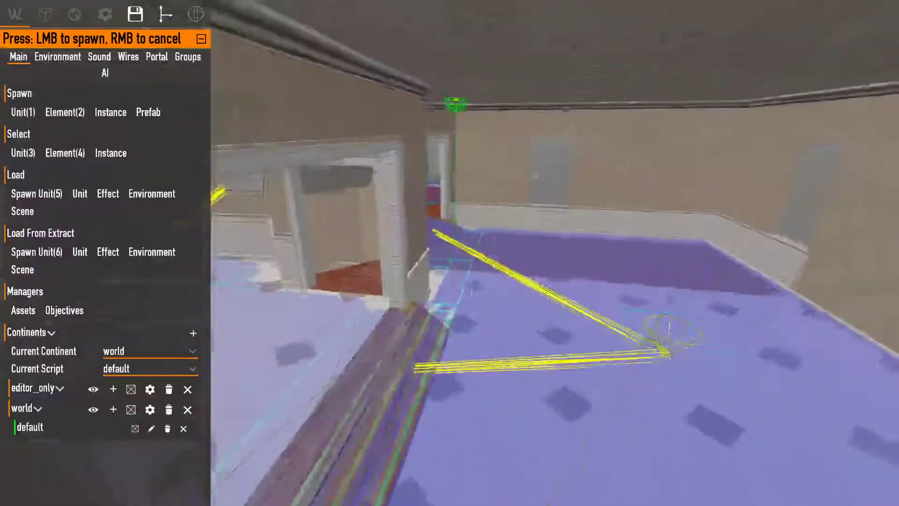
key(w)
key(s)
click(412, 254)
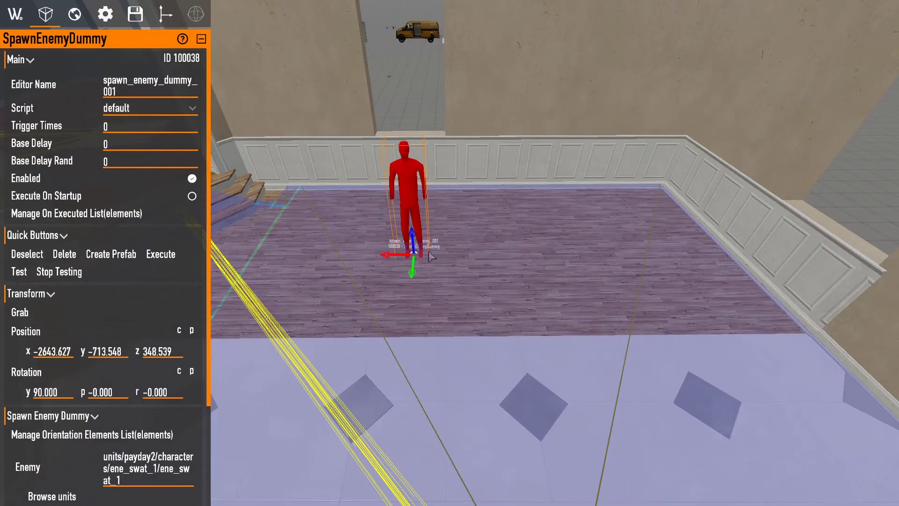
click(19, 272)
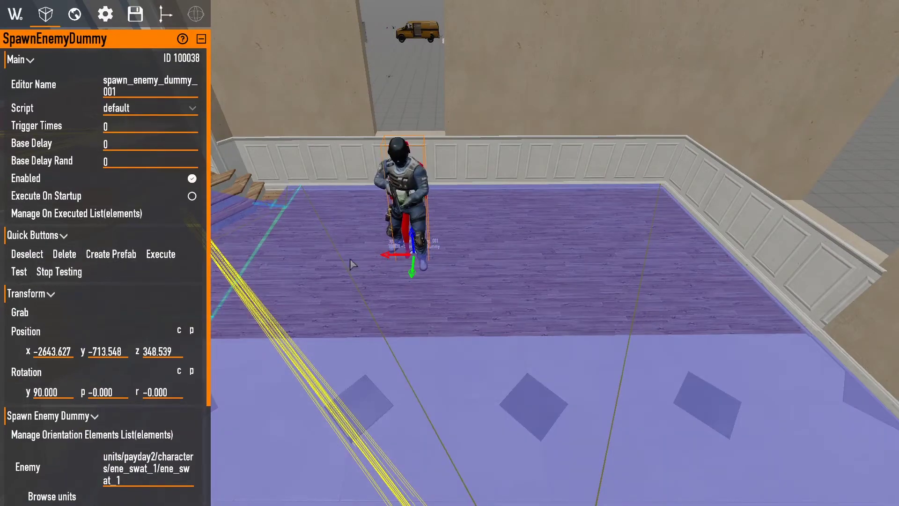
click(60, 272)
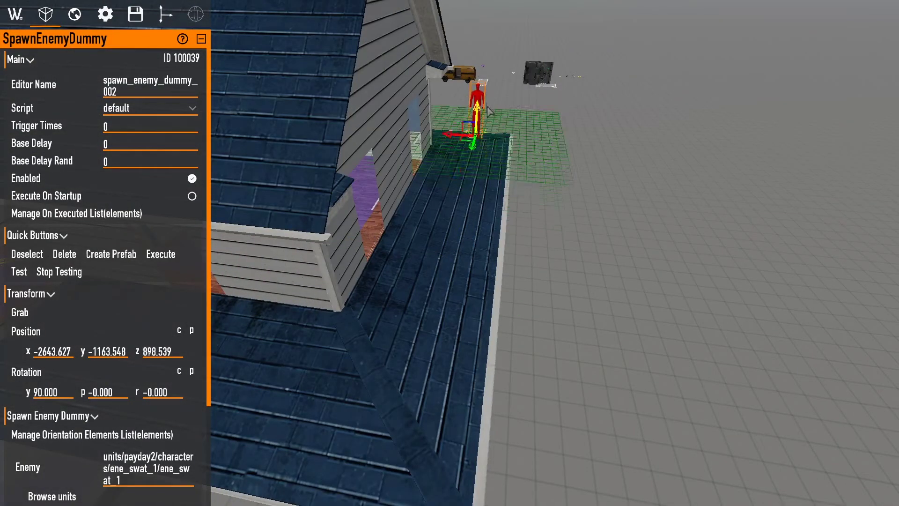
Step: Lower the cloned enemy dummy onto the blue roof outside the upstairs windows at z 823.539 and execute it
key(w)
right_drag(485, 134, 486, 124)
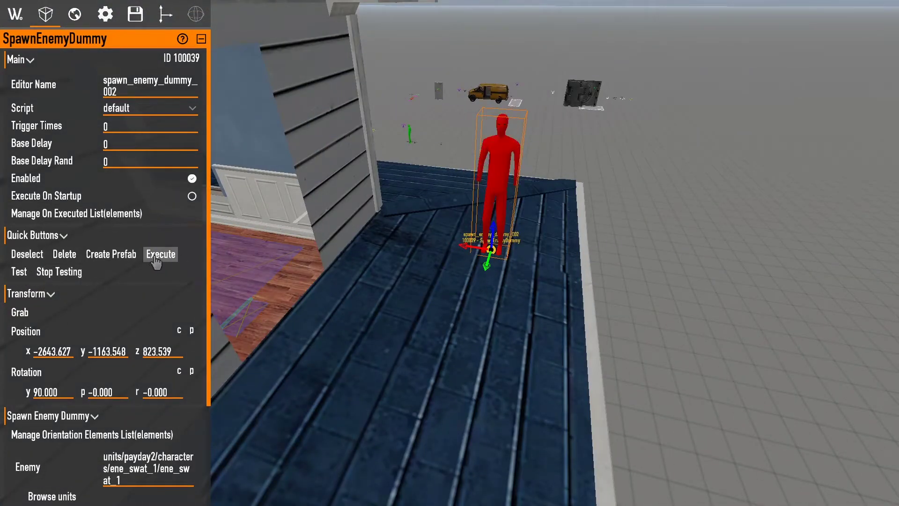
key(w)
right_drag(356, 253, 370, 188)
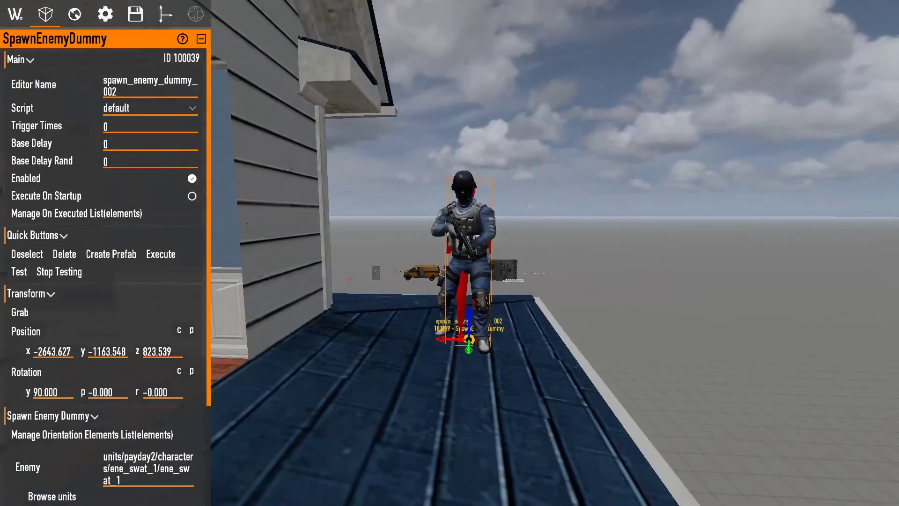
Step: Observe the enemy spawned on the roof from outside and through the windows of the blue upstairs room
key(a)
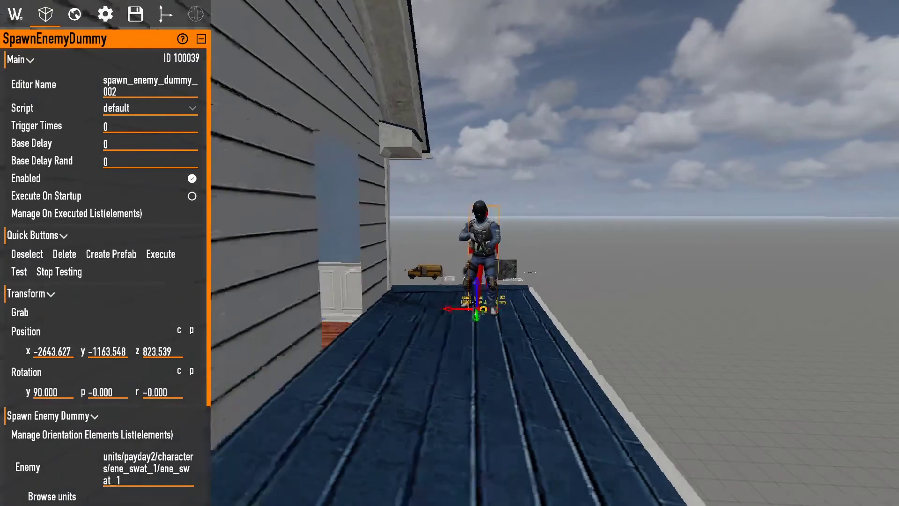
right_drag(482, 260, 544, 244)
right_drag(441, 300, 437, 302)
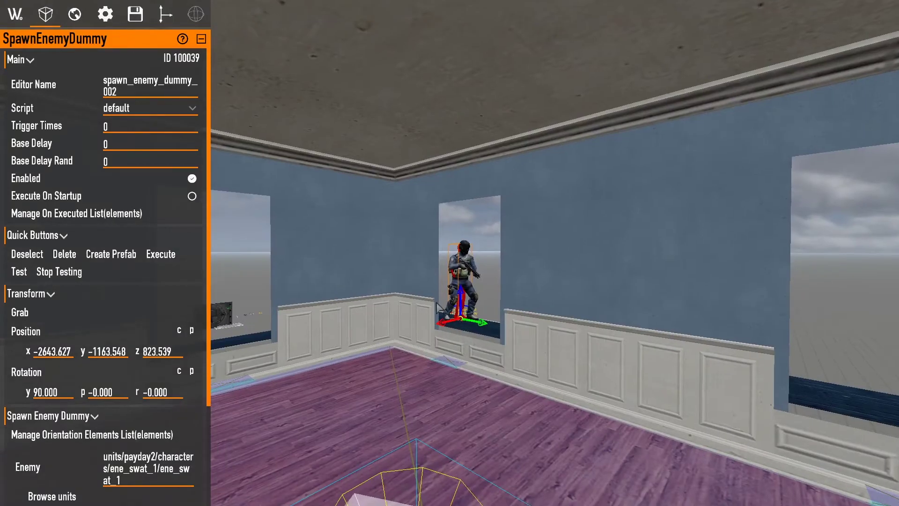
key(w)
mouse_move(513, 333)
right_down()
mouse_move(435, 340)
mouse_move(511, 329)
right_up()
key(d)
key(a)
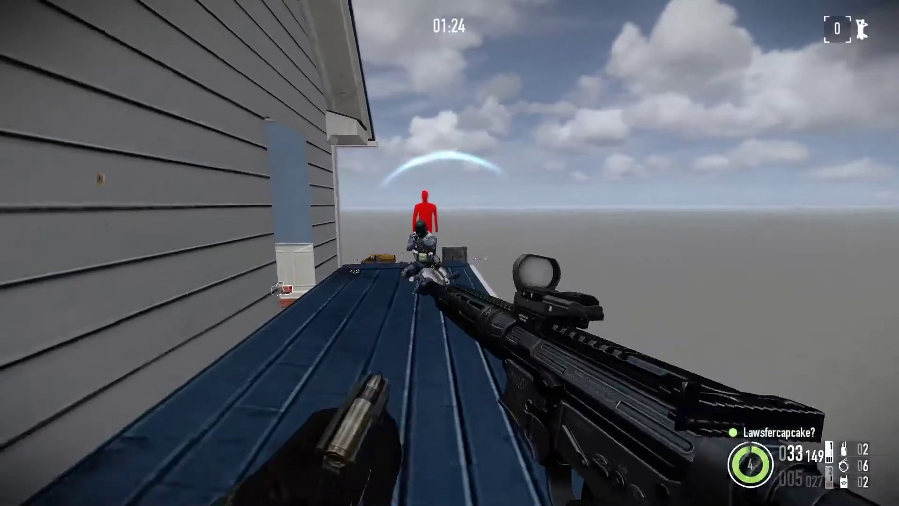
Step: Playtest on the roof and in the adjoining blue room, checking whether the rooftop enemy can navigate inside
key(w)
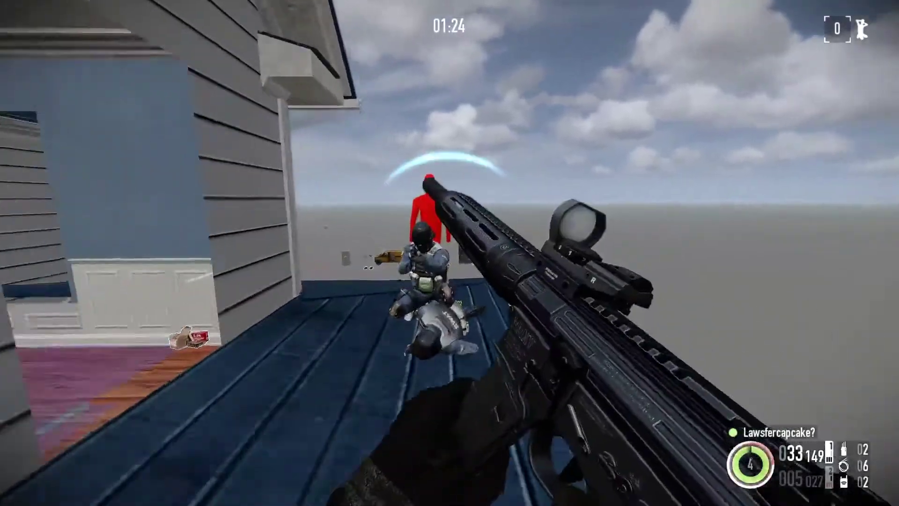
key(e)
key(s)
key(w)
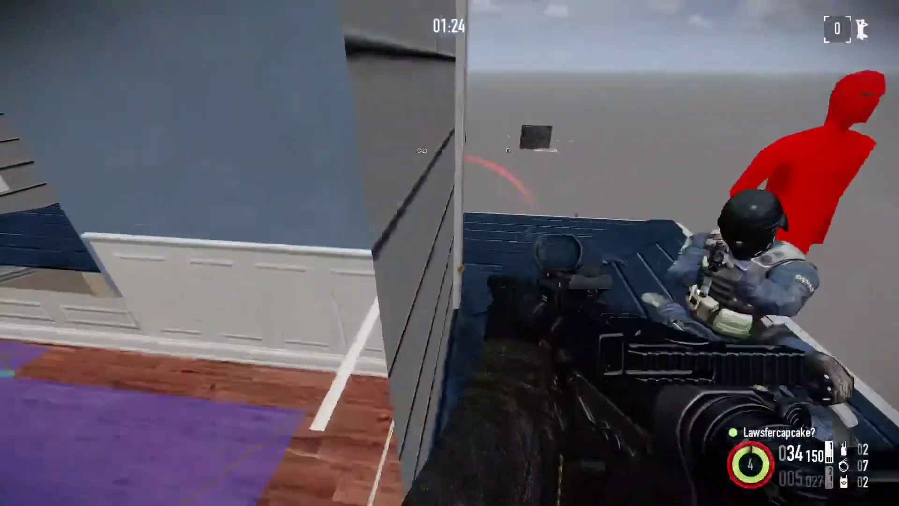
key(a)
key(s)
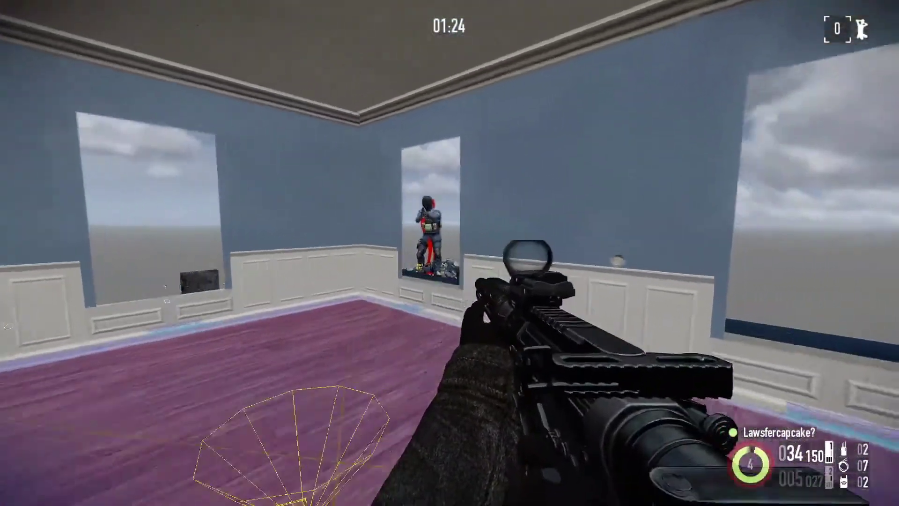
key(w)
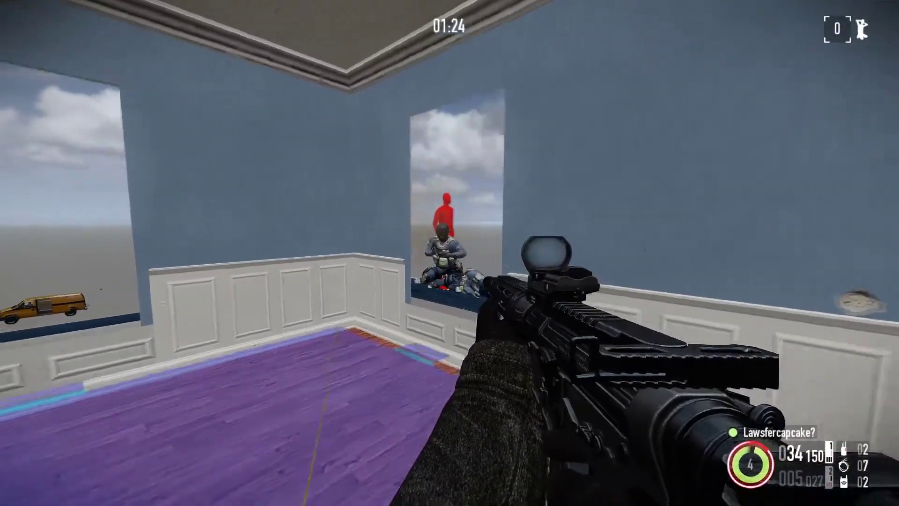
key(w)
key(w)
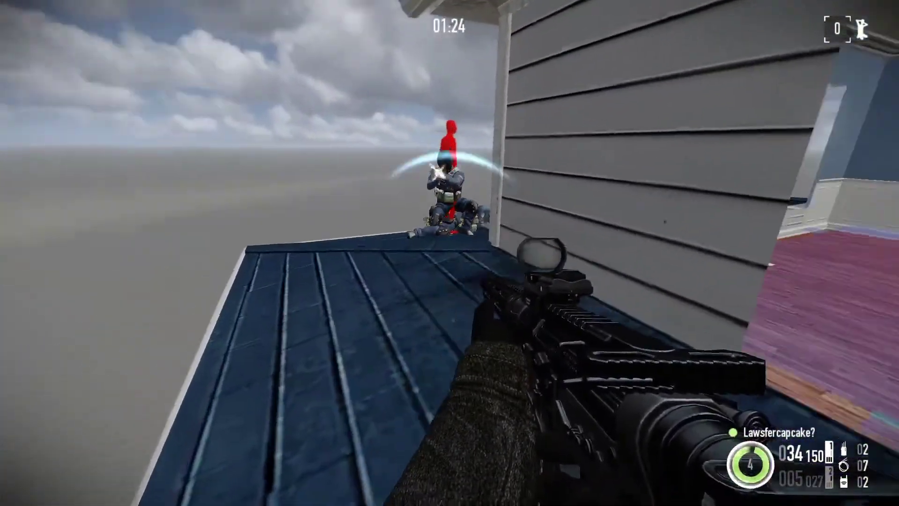
key(w)
click(450, 253)
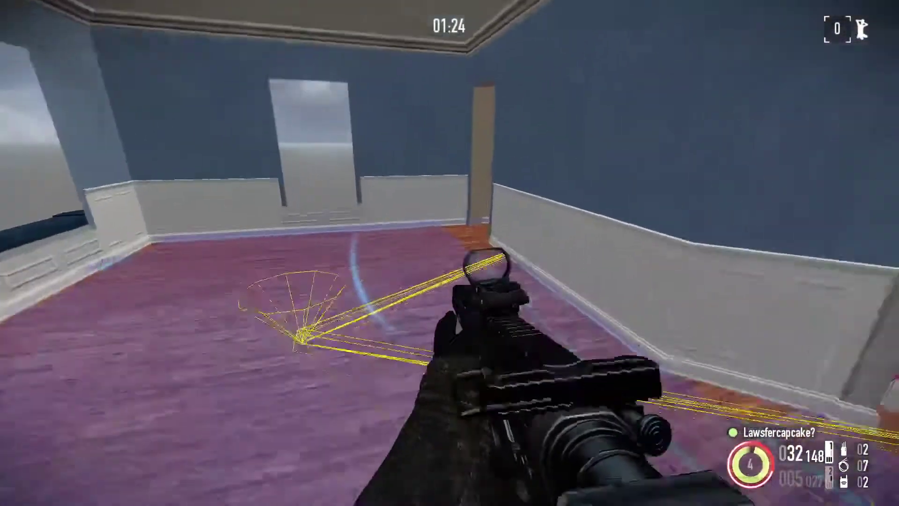
Step: Playtest on the upstairs landing and in nearby rooms, observing how an enemy standing on the navigation surfaces follows the player
key(w)
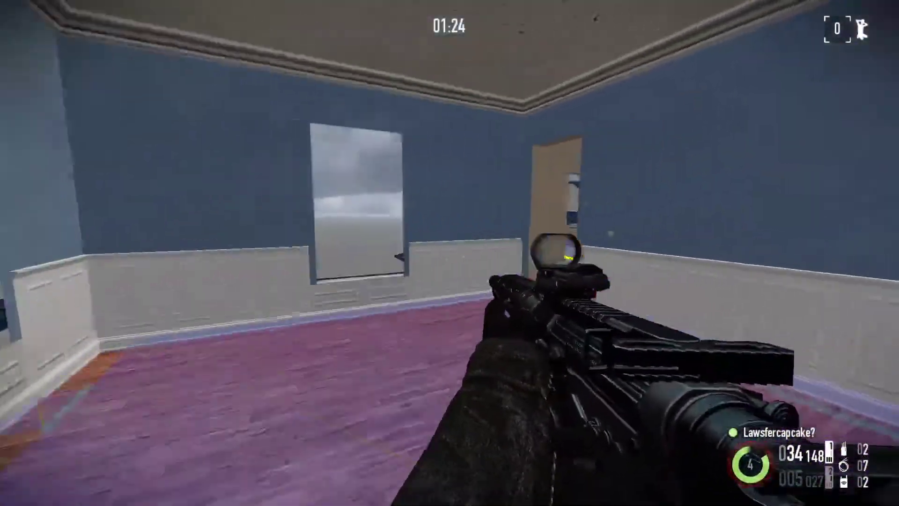
key(w)
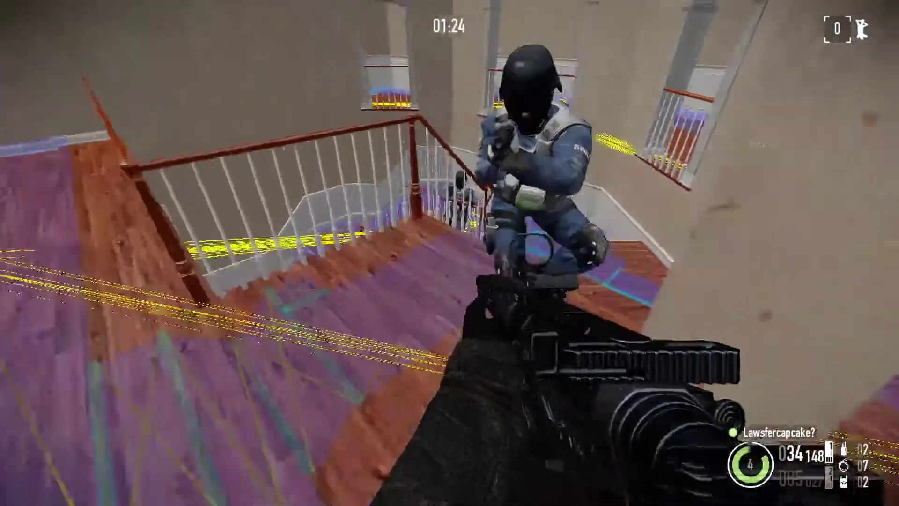
key(s)
key(w)
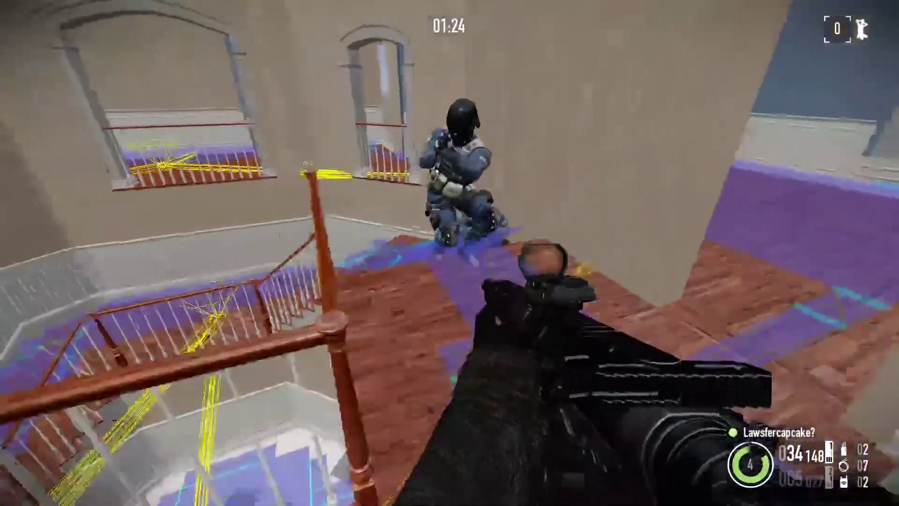
key(s)
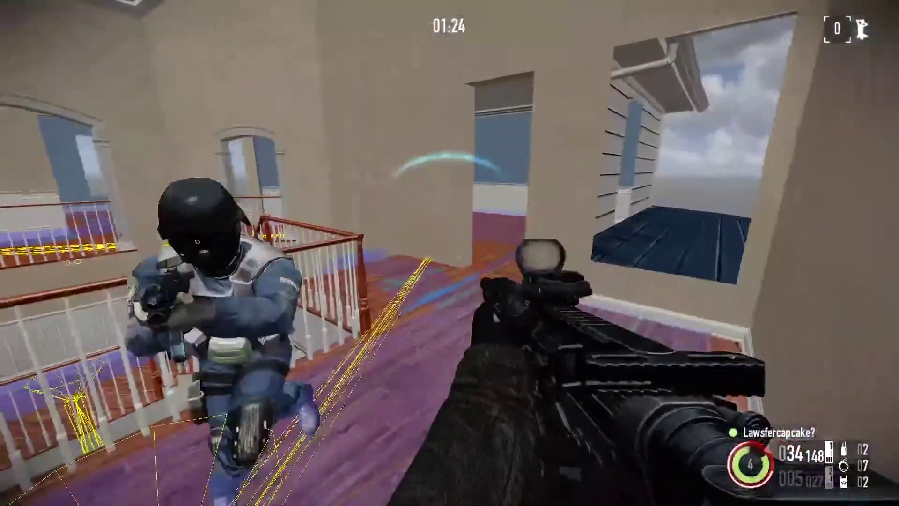
key(w)
key(s)
click(450, 253)
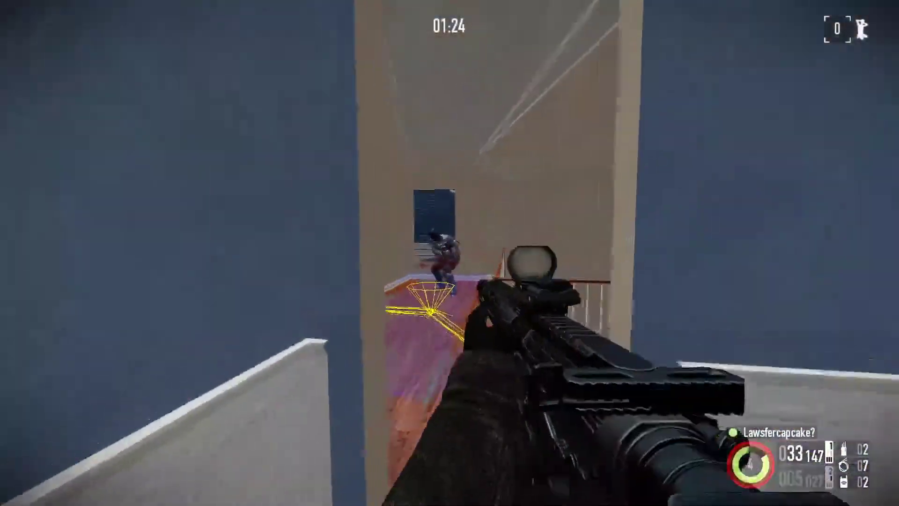
Step: Observe enemy pathfinding from the landing down the staircase into the ground-floor hall while firing at the enemy
key(w)
click(449, 253)
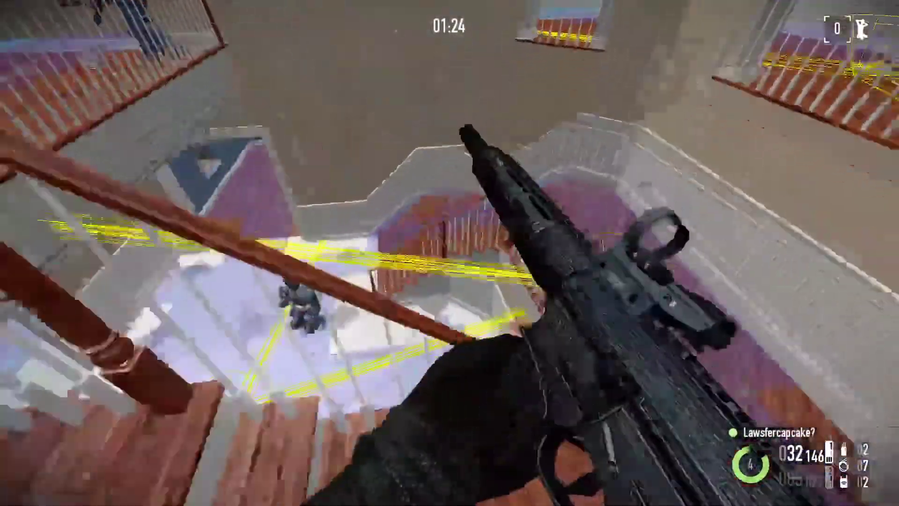
key(w)
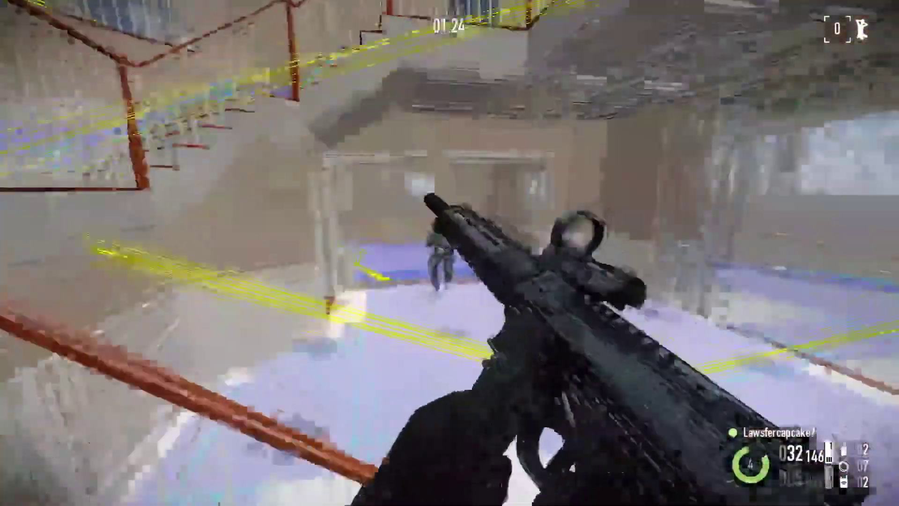
click(449, 253)
click(449, 253)
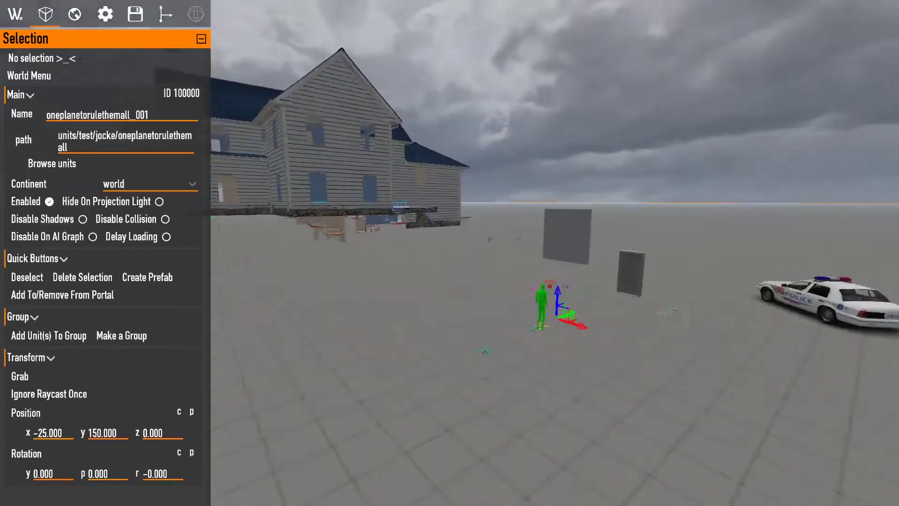
Step: Show the editor units again at the front of the house and select the nav splitter in the front doorway
key(shift+w)
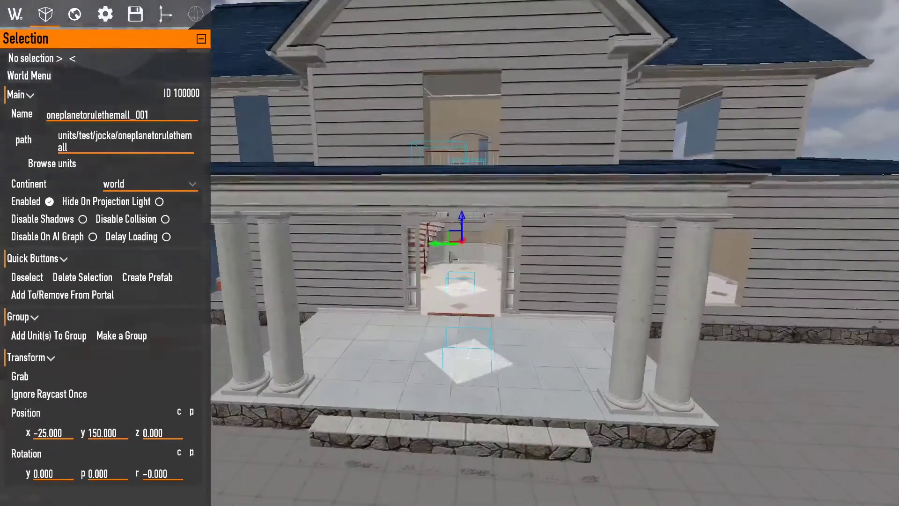
click(105, 14)
click(152, 335)
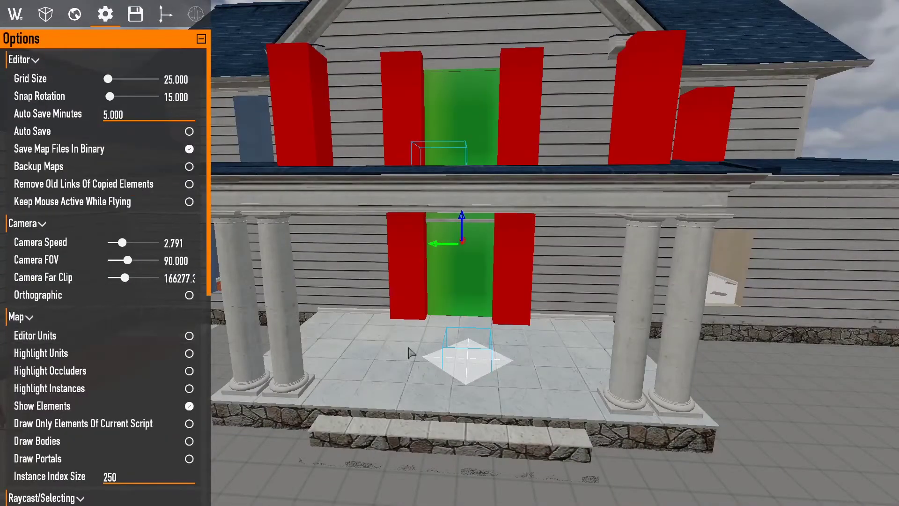
click(466, 296)
key(shift+w)
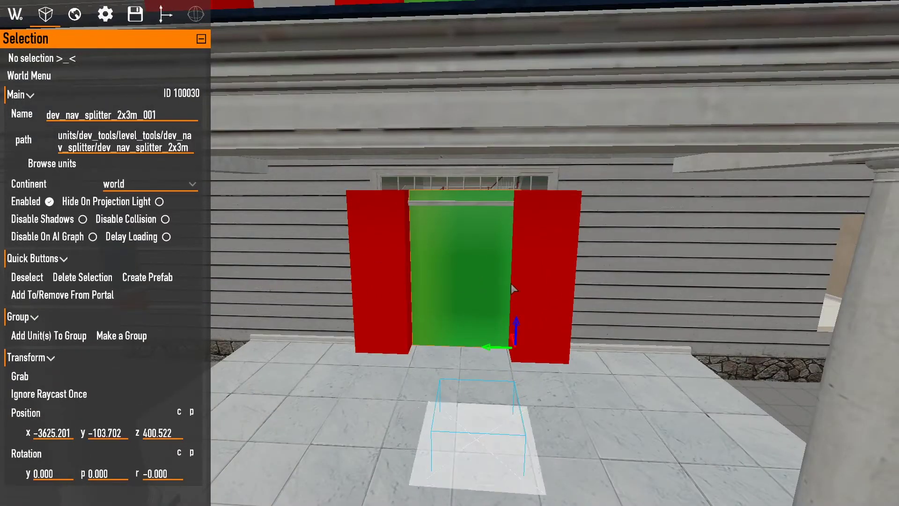
Step: Select the nav blockers on both sides of the front doorway in turn and examine their placement against the nav splitter
click(535, 286)
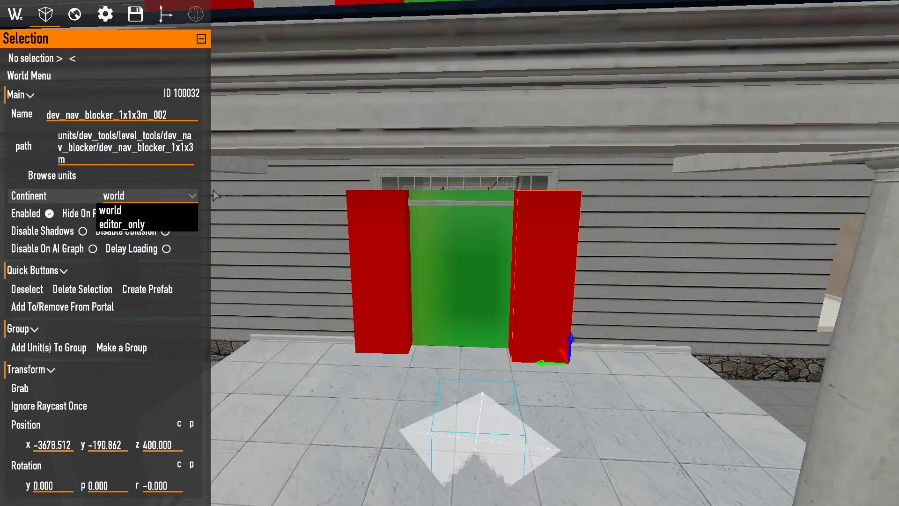
click(367, 275)
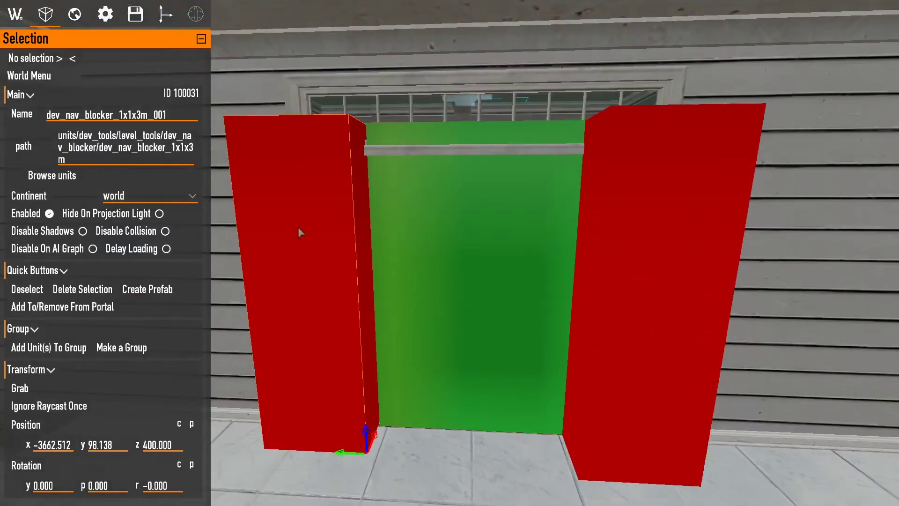
right_drag(671, 260, 541, 249)
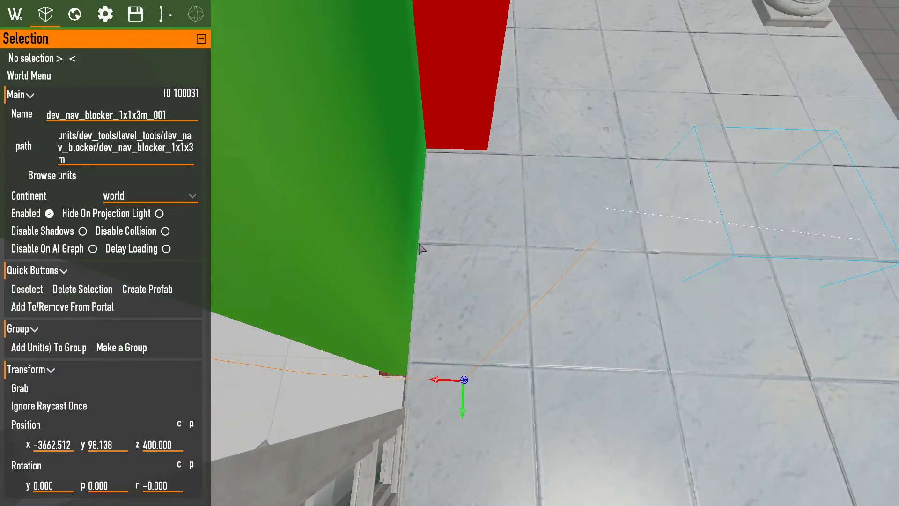
right_drag(430, 251, 431, 243)
right_drag(342, 135, 338, 138)
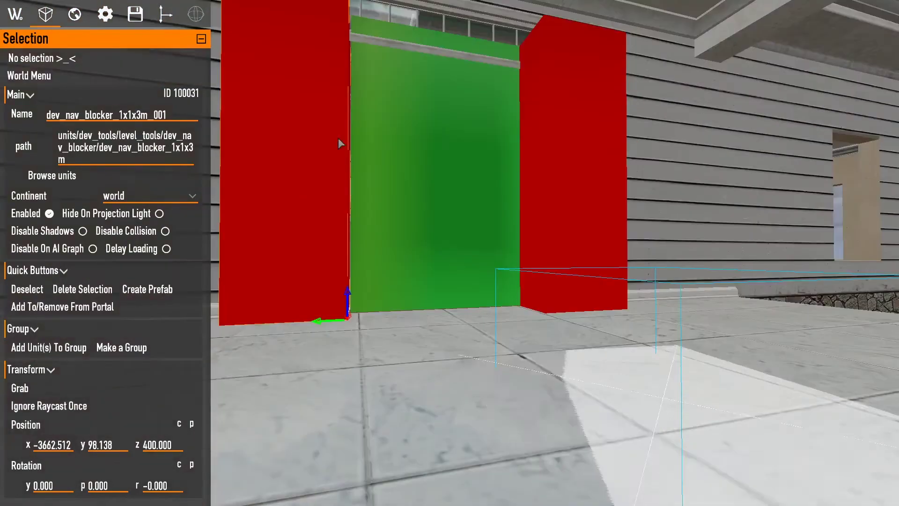
right_drag(428, 125, 371, 261)
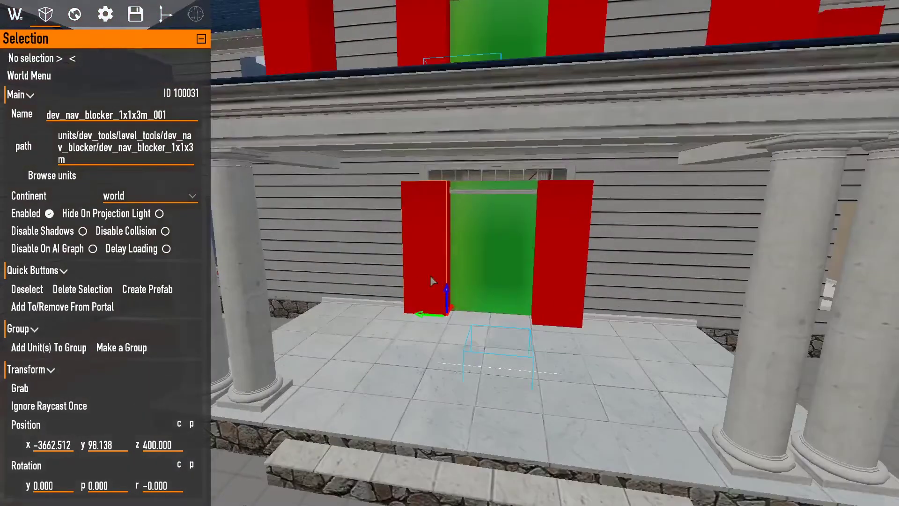
Step: Move the selected front-doorway nav blocker to the editor_only continent and back to the world continent
click(140, 195)
click(502, 239)
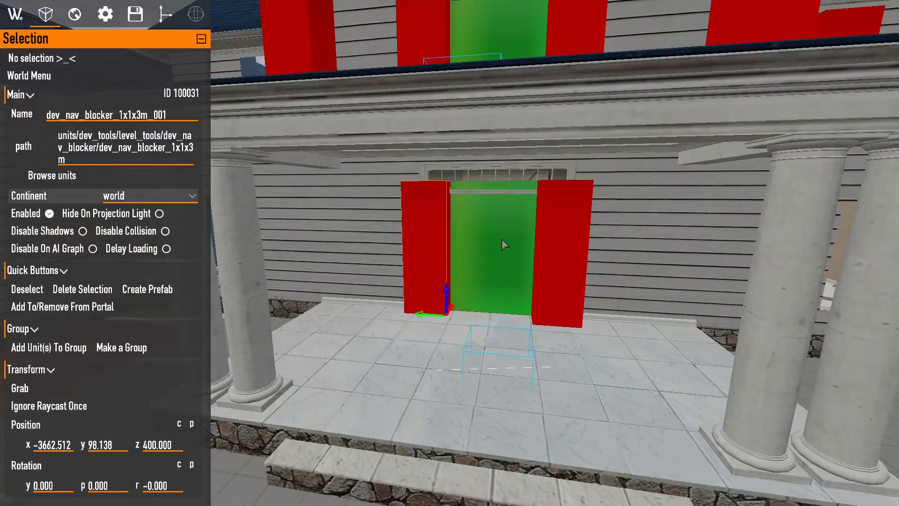
click(137, 200)
click(142, 228)
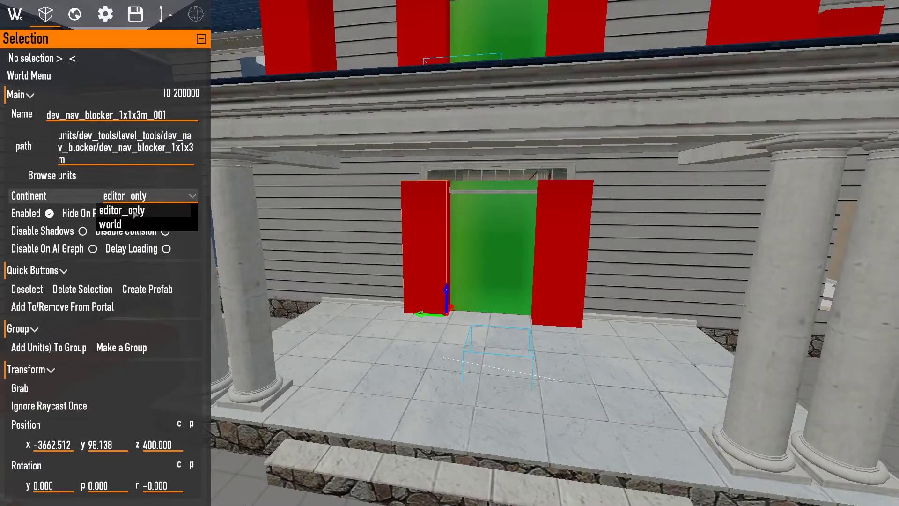
click(160, 223)
Step: Open the list for selecting units, filter it by "nav", and look through the blockers, splitters and surfaces
click(17, 16)
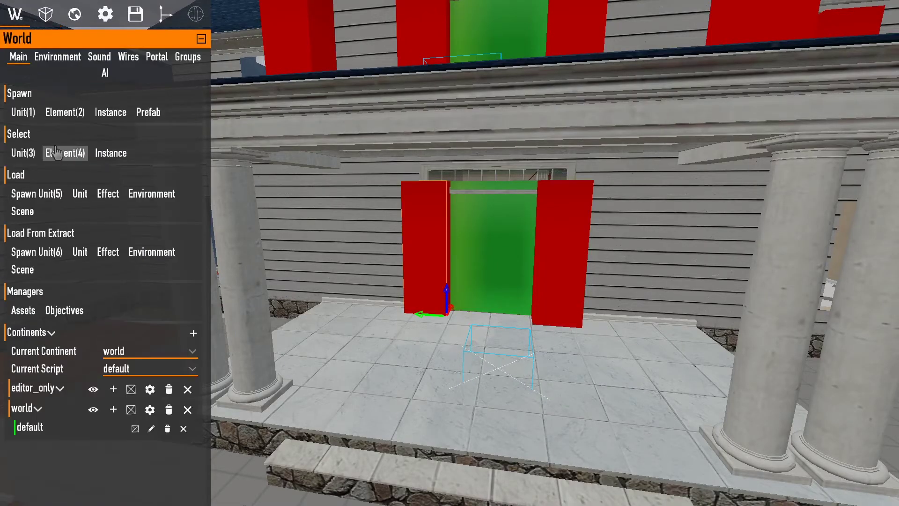
click(34, 153)
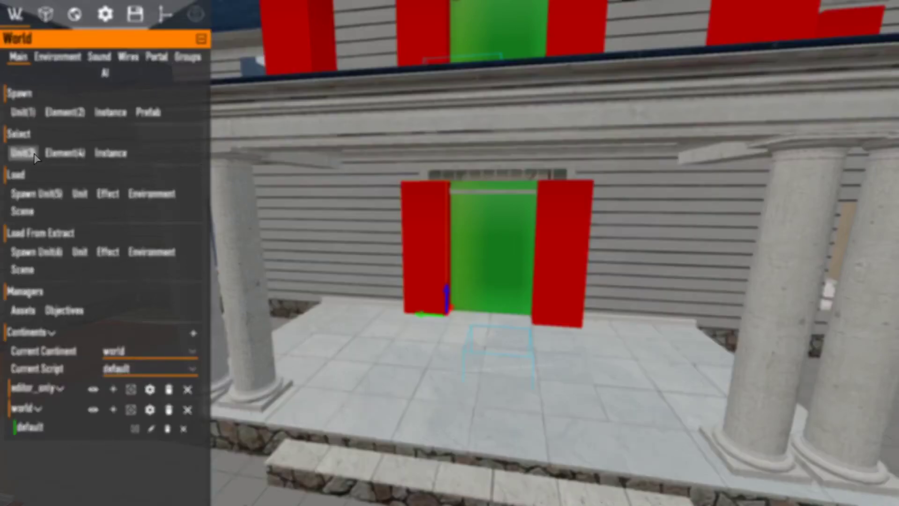
text(b)
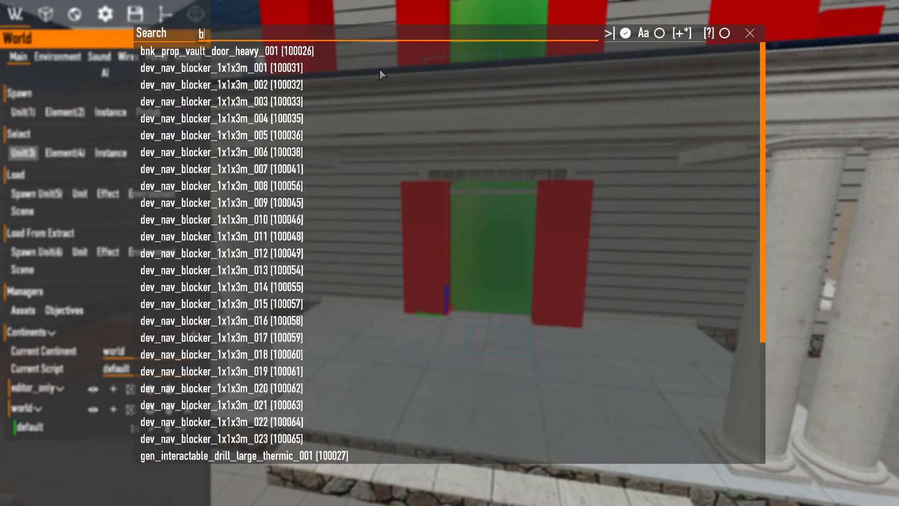
text(av)
key(BackSpace)
key(BackSpace)
key(BackSpace)
text(nav)
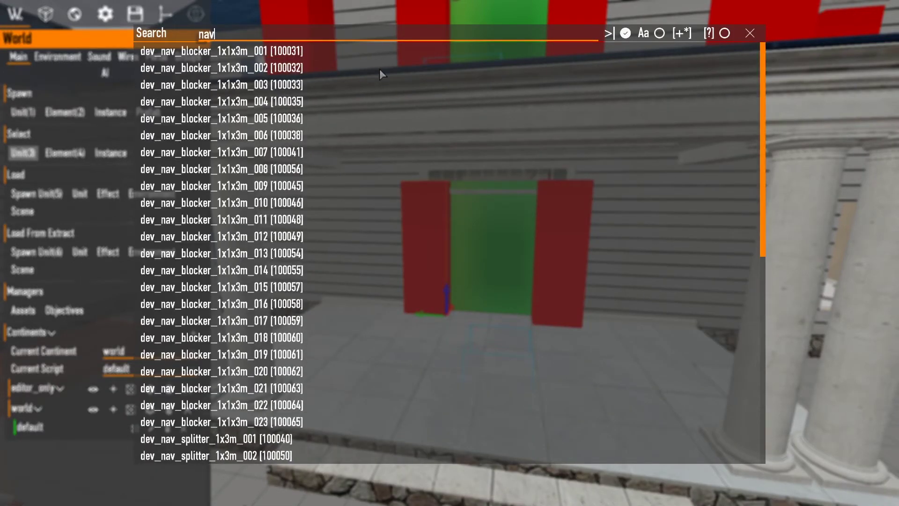
scroll(403, 220, down, 8)
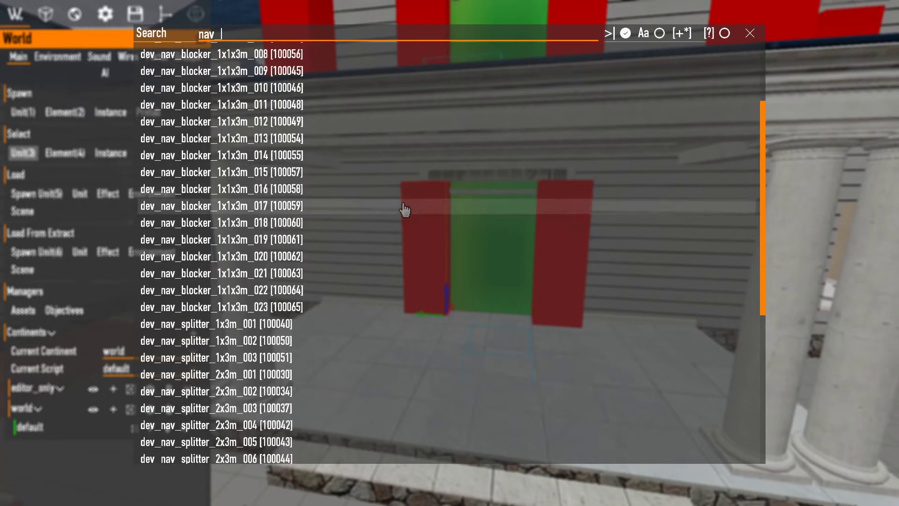
scroll(413, 242, up, 3)
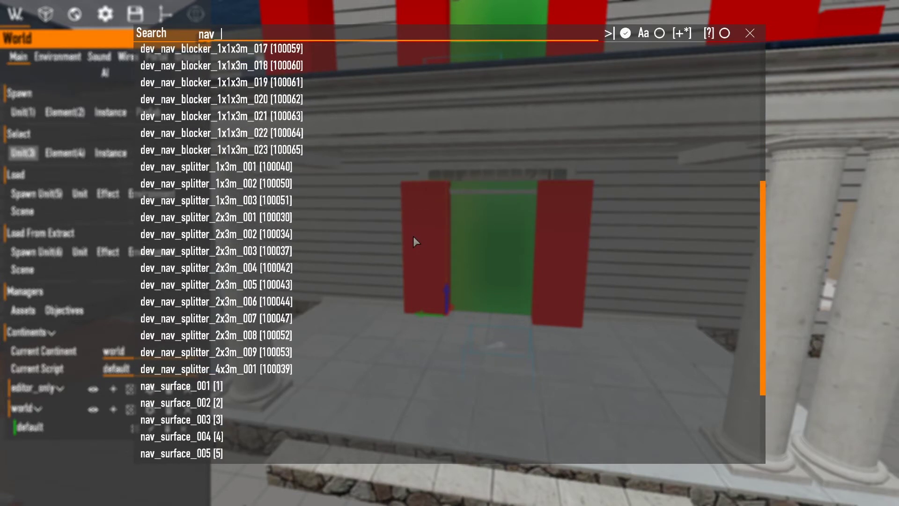
scroll(413, 236, down, 4)
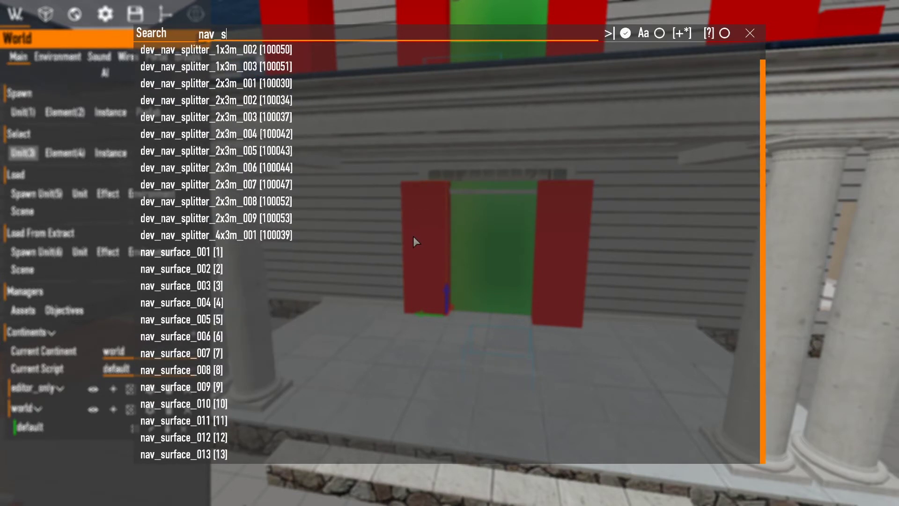
scroll(413, 236, up, 9)
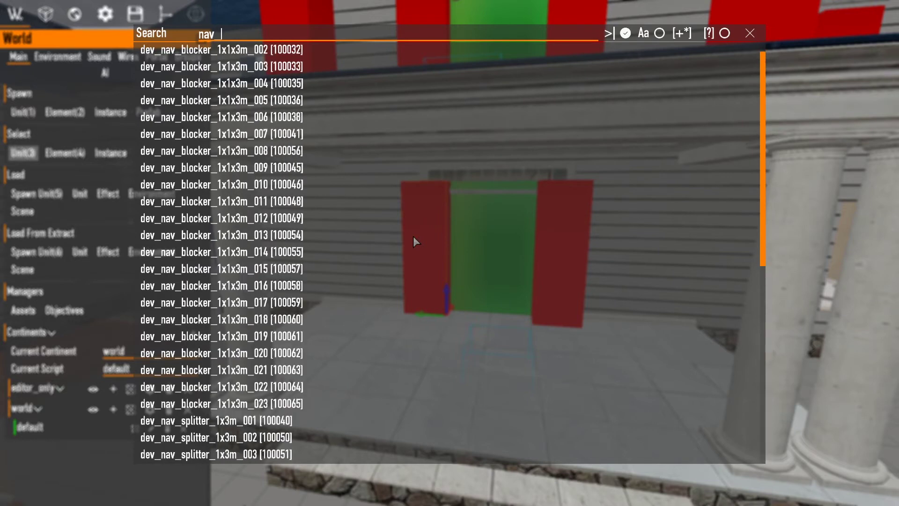
Step: Multi-select all nav blockers and nav splitters in the list, using the filter "nav_sur" to exclude the nav surfaces
click(722, 37)
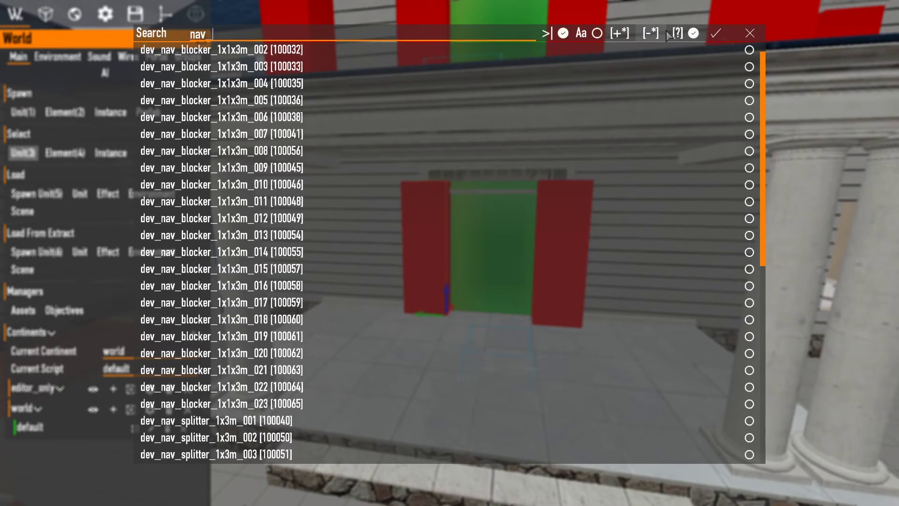
scroll(598, 261, down, 7)
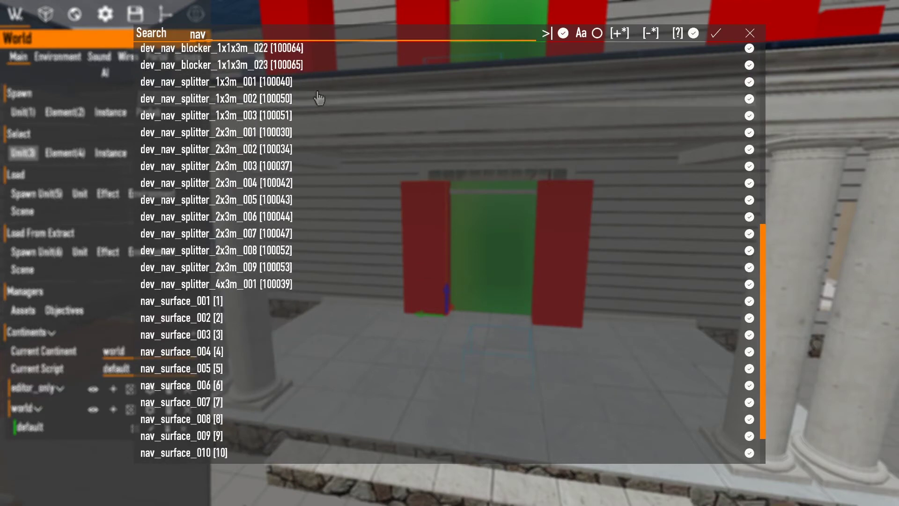
text(sur)
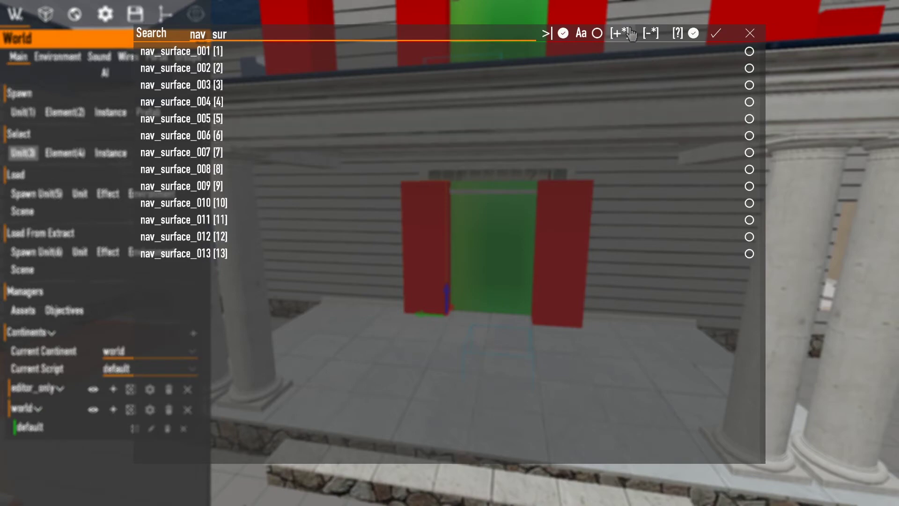
click(716, 34)
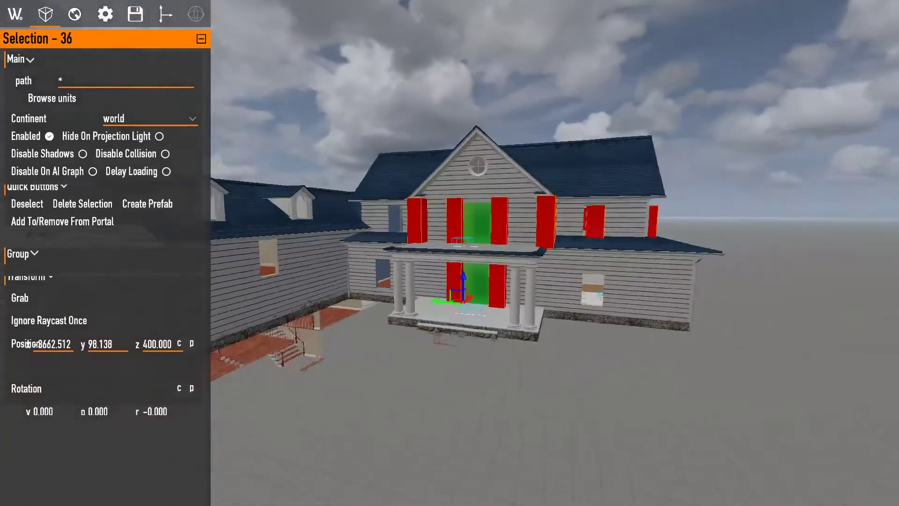
Step: Set the continent of all selected nav blockers and splitters to editor_only
key(w)
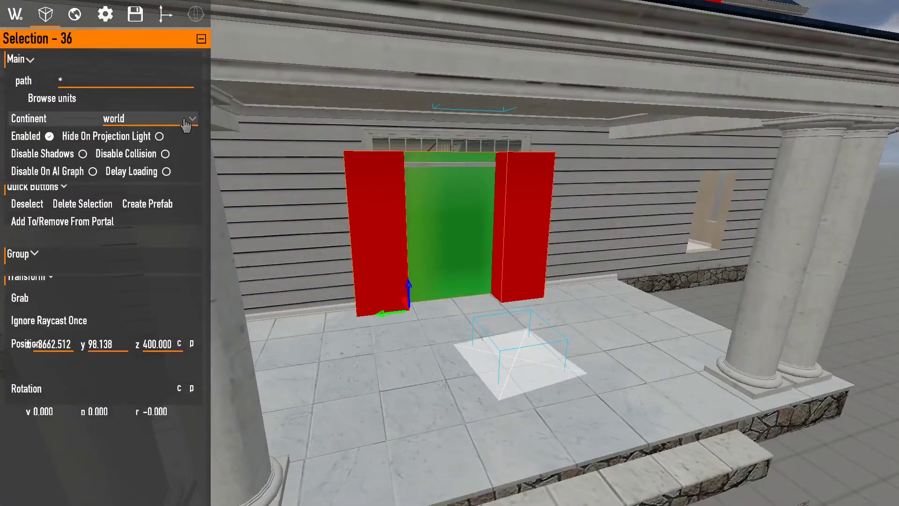
click(185, 123)
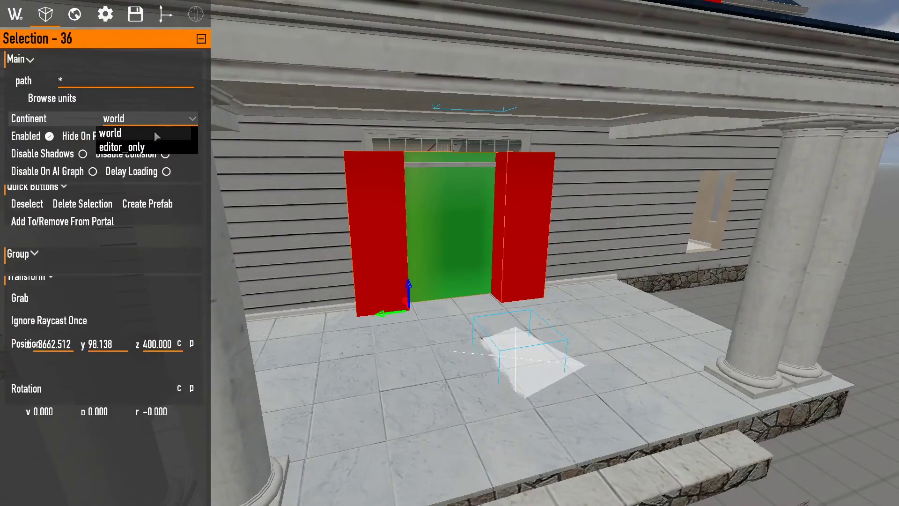
click(126, 146)
Step: Select individual nav units at the front doorway to check which continent they belong to
right_drag(381, 199, 346, 199)
key(s)
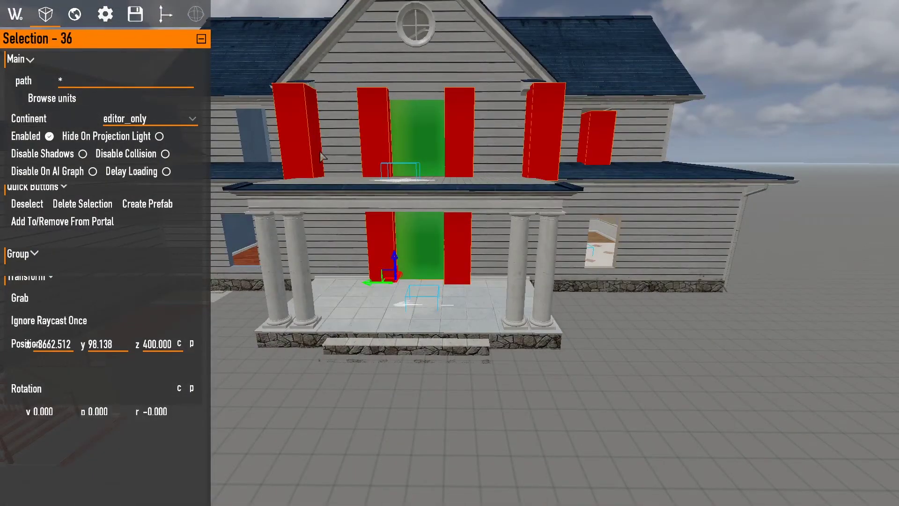
click(448, 248)
click(381, 248)
click(398, 251)
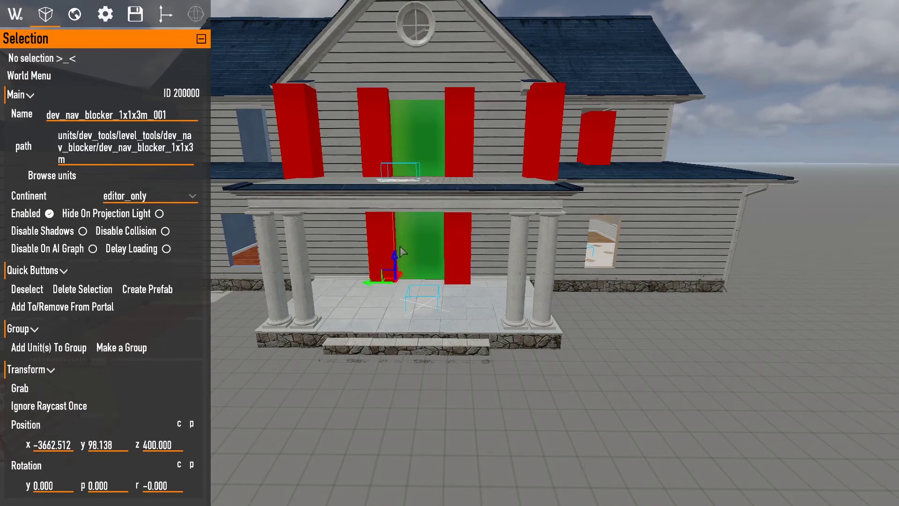
right_drag(489, 209, 508, 197)
key(w)
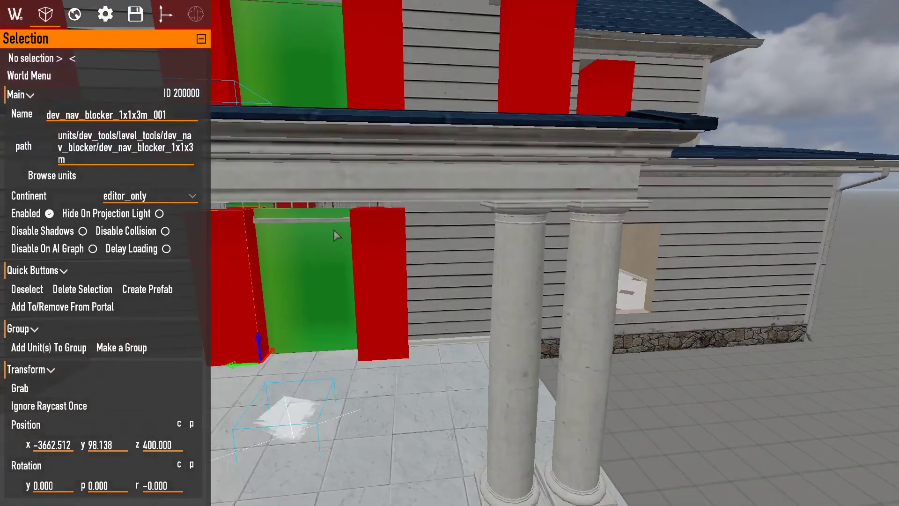
click(343, 274)
click(376, 276)
click(234, 261)
Step: Examine the nav splitters, blockers and surfaces in the entrance hall and on the balcony above the front porch
key(w)
right_drag(233, 261, 93, 262)
key(d)
right_drag(423, 304, 531, 392)
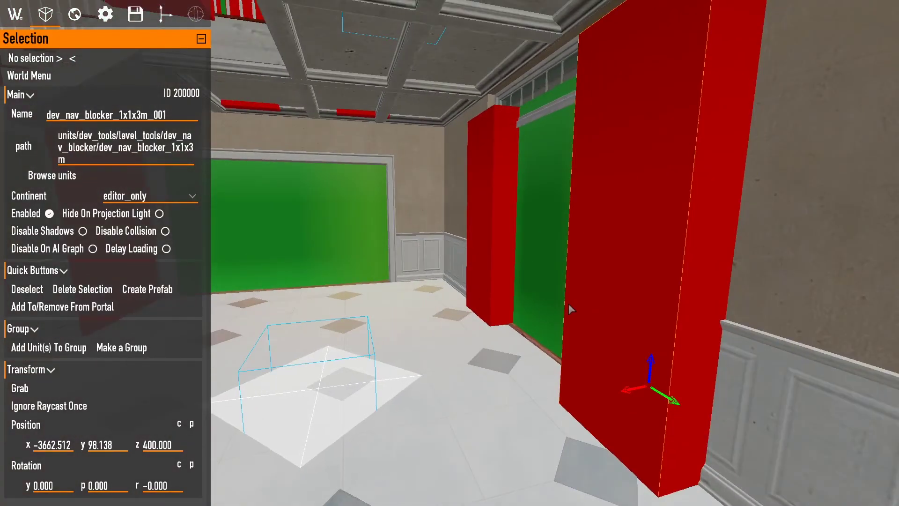
right_drag(568, 303, 434, 280)
key(d)
key(s)
right_drag(728, 286, 871, 309)
key(a)
right_drag(562, 253, 777, 356)
key(w)
key(s)
key(d)
key(w)
key(s)
key(w)
right_drag(579, 276, 628, 267)
key(a)
click(15, 14)
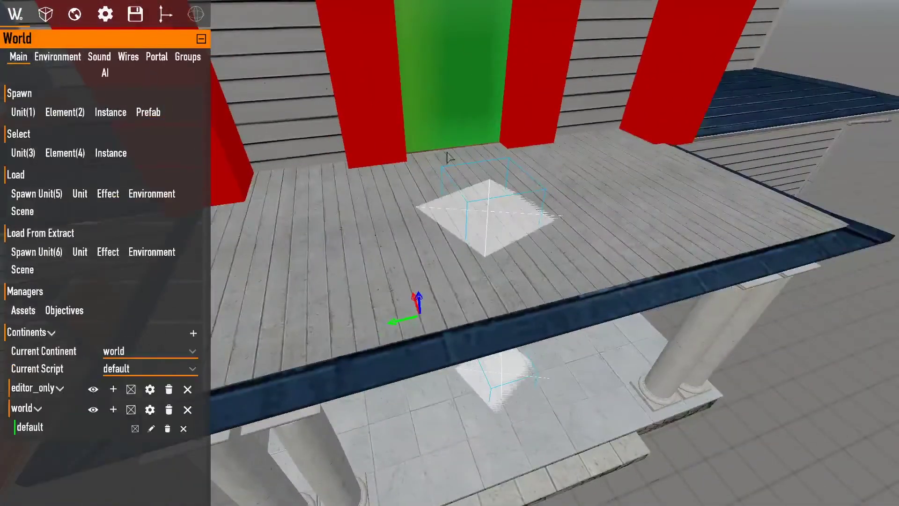
right_drag(447, 156, 487, 158)
key(s)
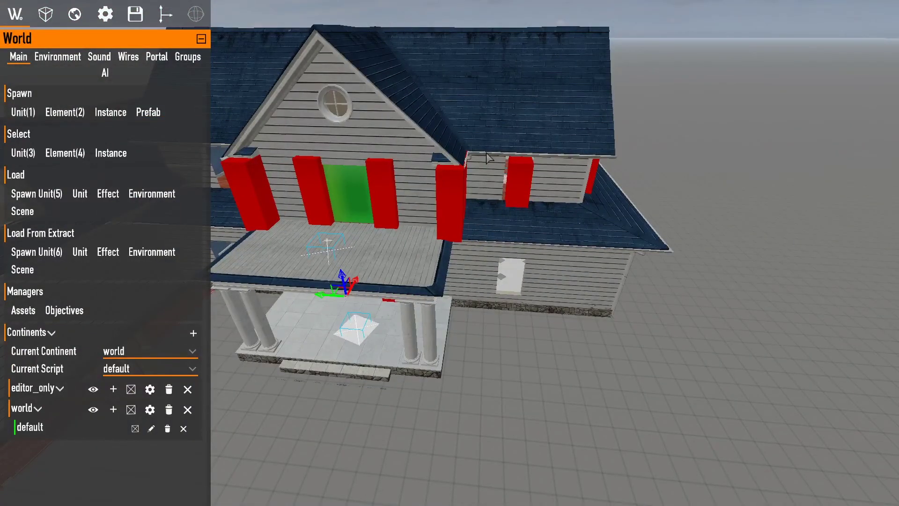
Step: Select the navigation surface nav_surface_012 on the tiled floor inside the house
click(45, 14)
key(w)
right_drag(487, 159, 487, 190)
key(s)
key(w)
right_drag(492, 321, 562, 335)
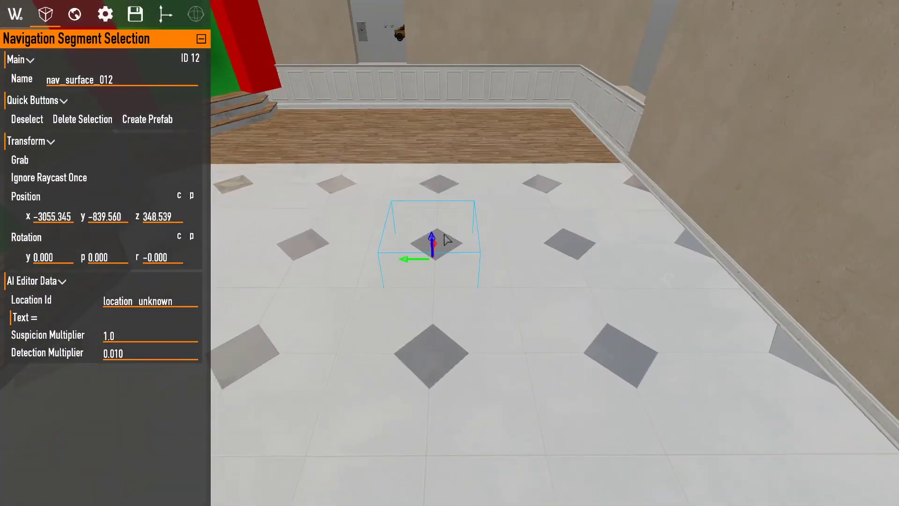
right_drag(447, 239, 448, 240)
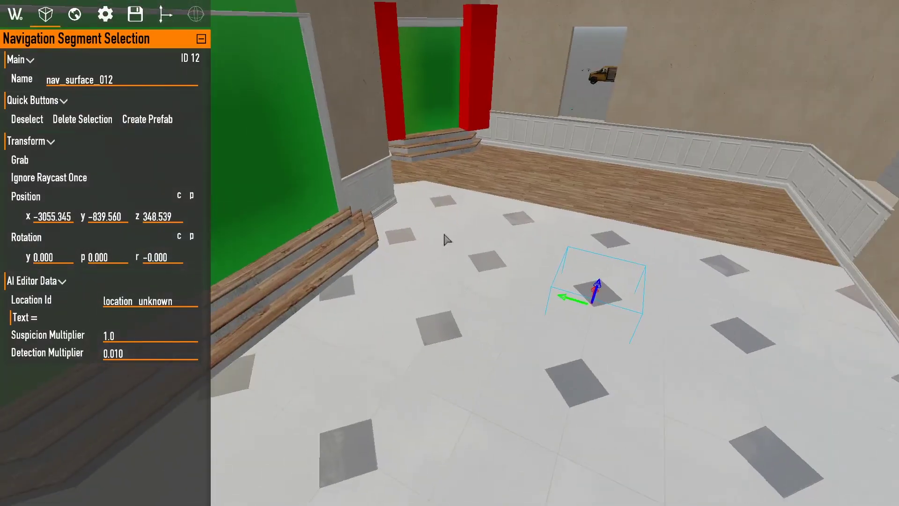